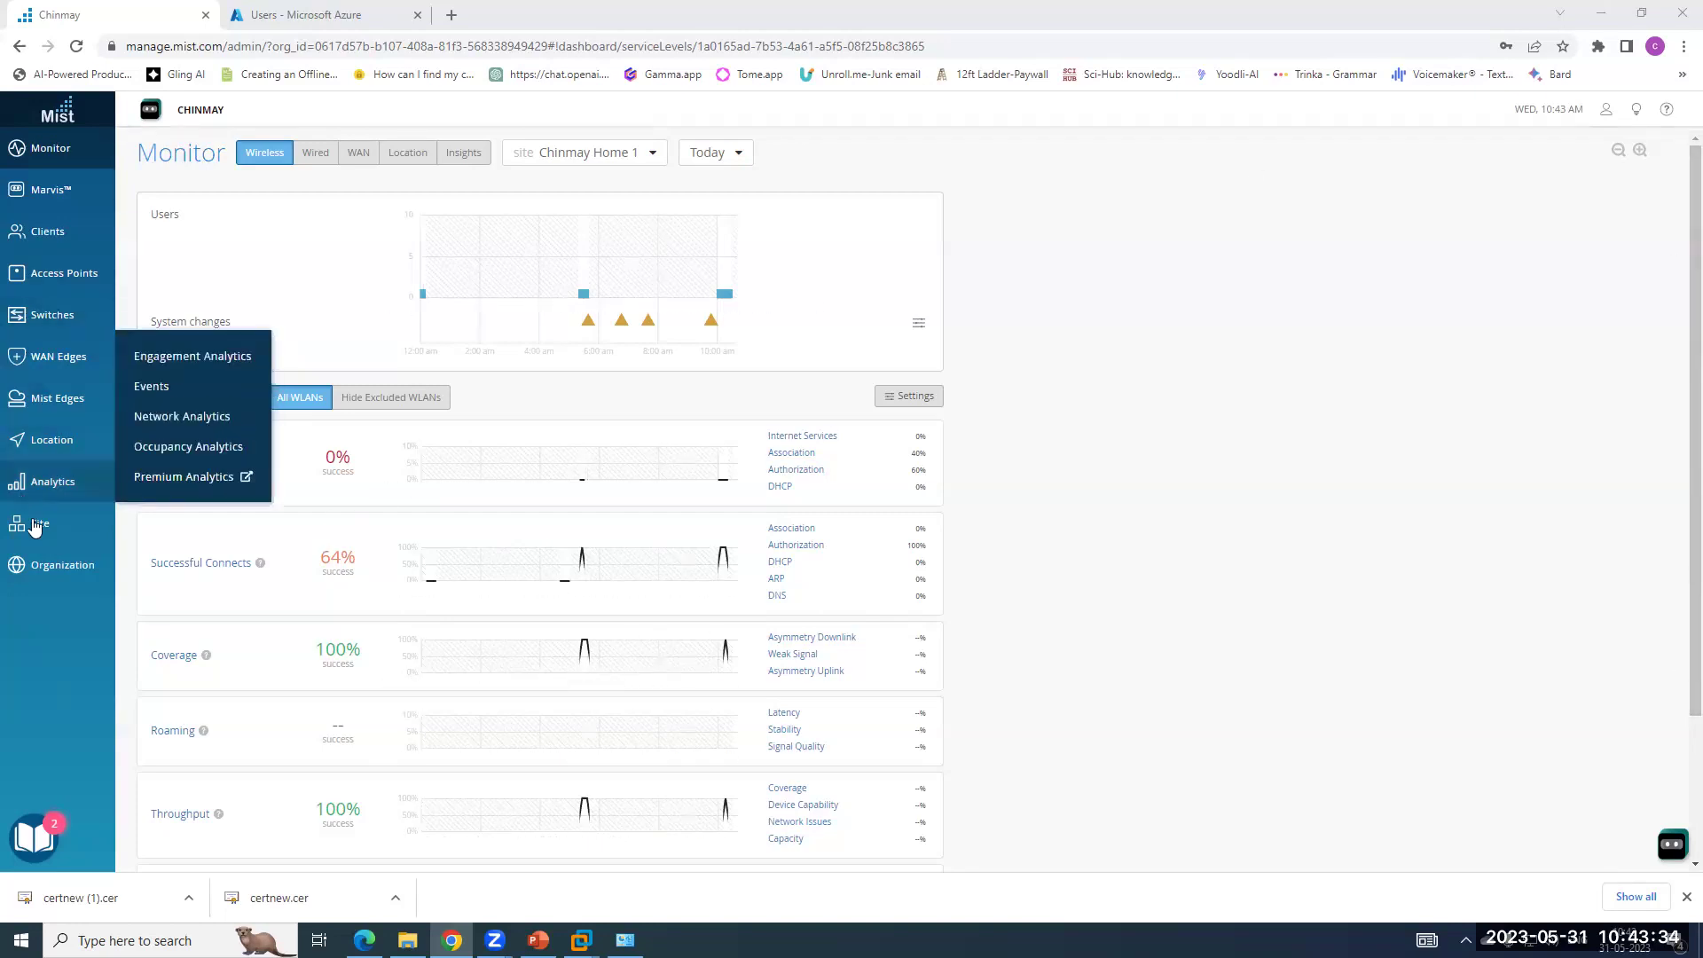
# Confirm the single access point shows Connected, then go to the organisation's WLAN Templates.
pyautogui.click(32, 273)
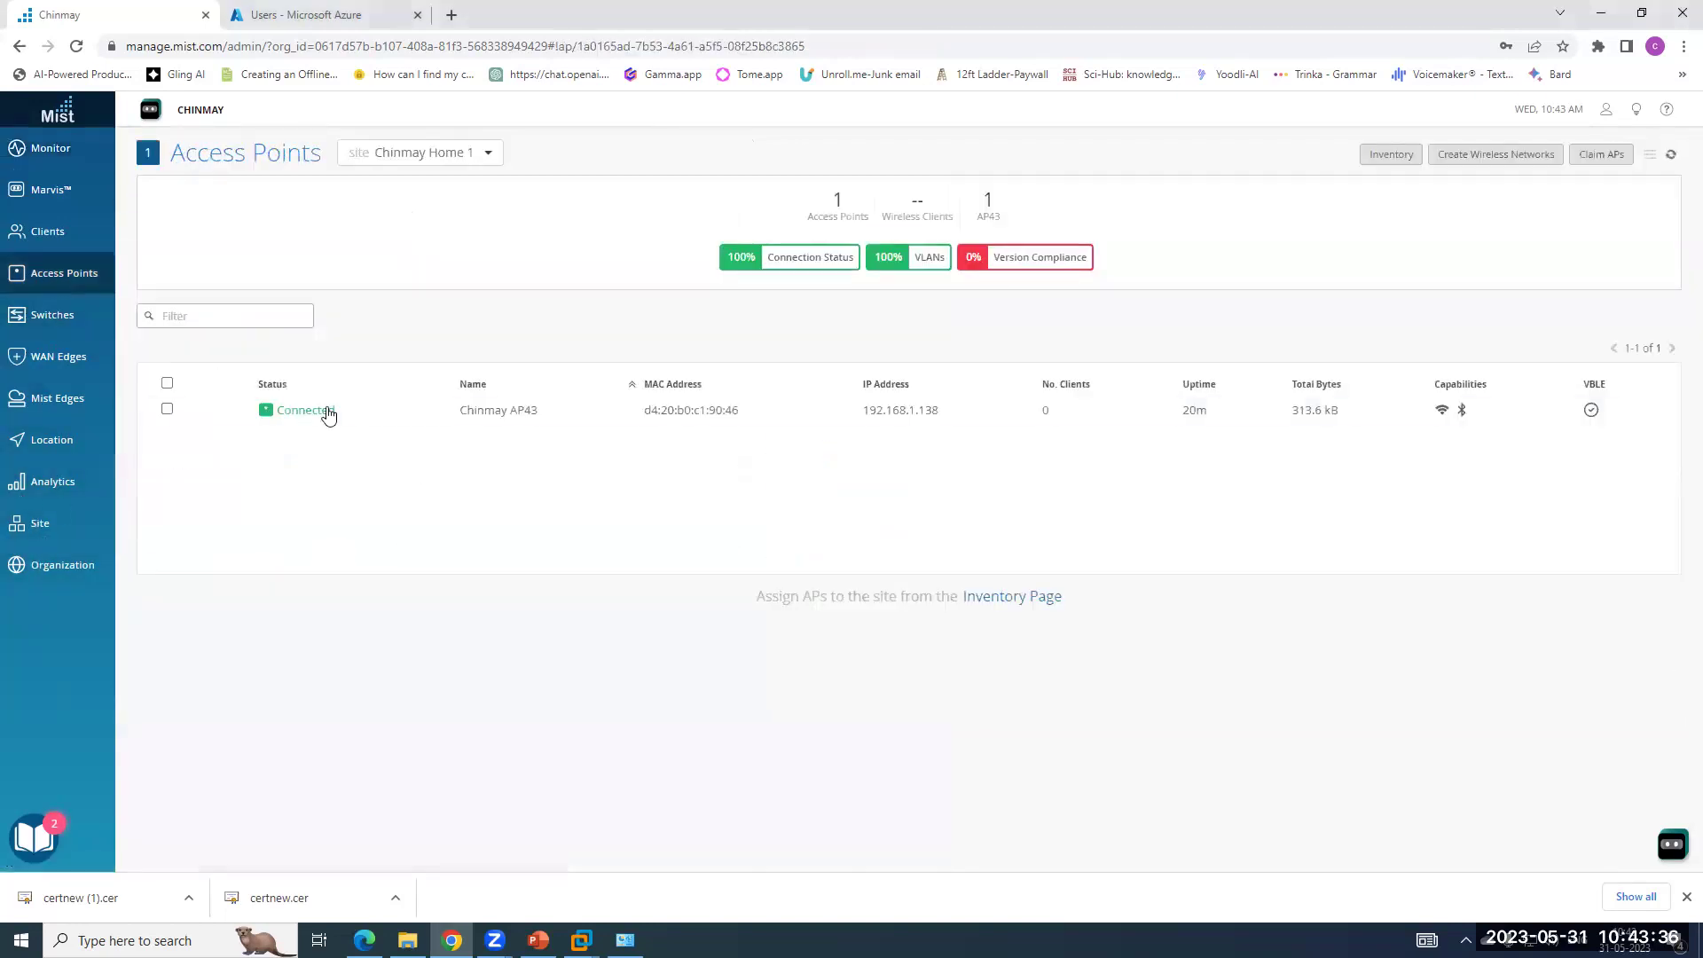
pyautogui.moveTo(60, 564)
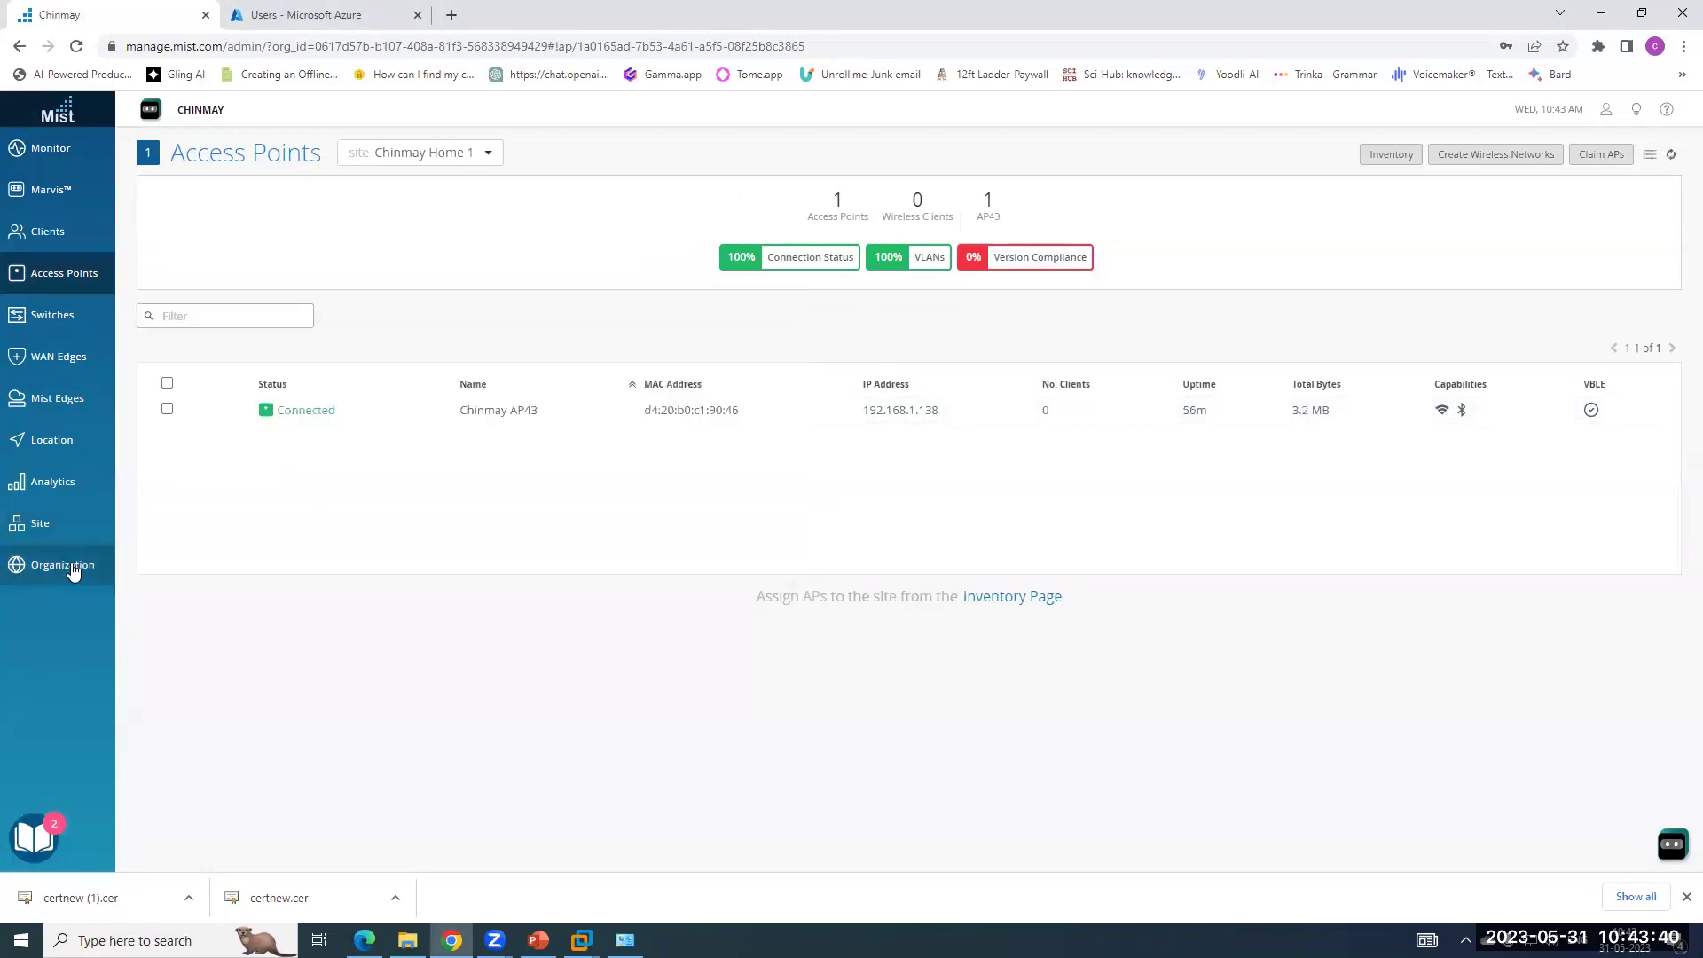
pyautogui.click(722, 479)
# Open the Mist WLAN Template and its CloudNAC WLAN settings.
pyautogui.click(189, 255)
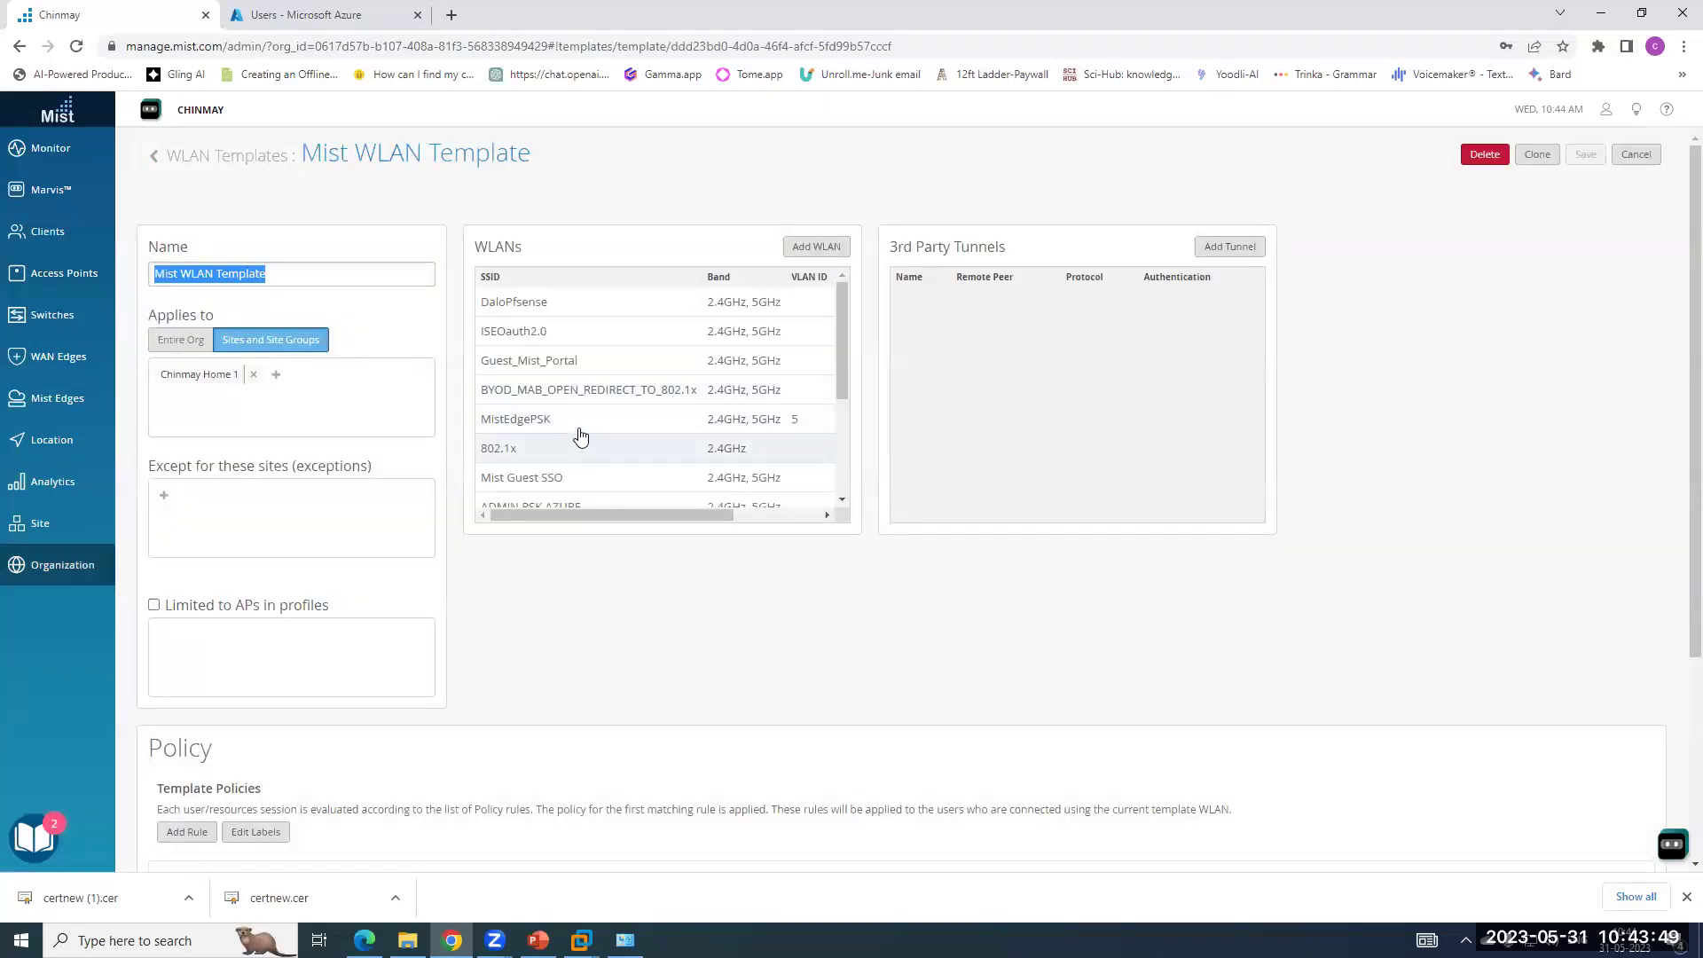
pyautogui.scroll(-2, 580, 434)
pyautogui.click(505, 493)
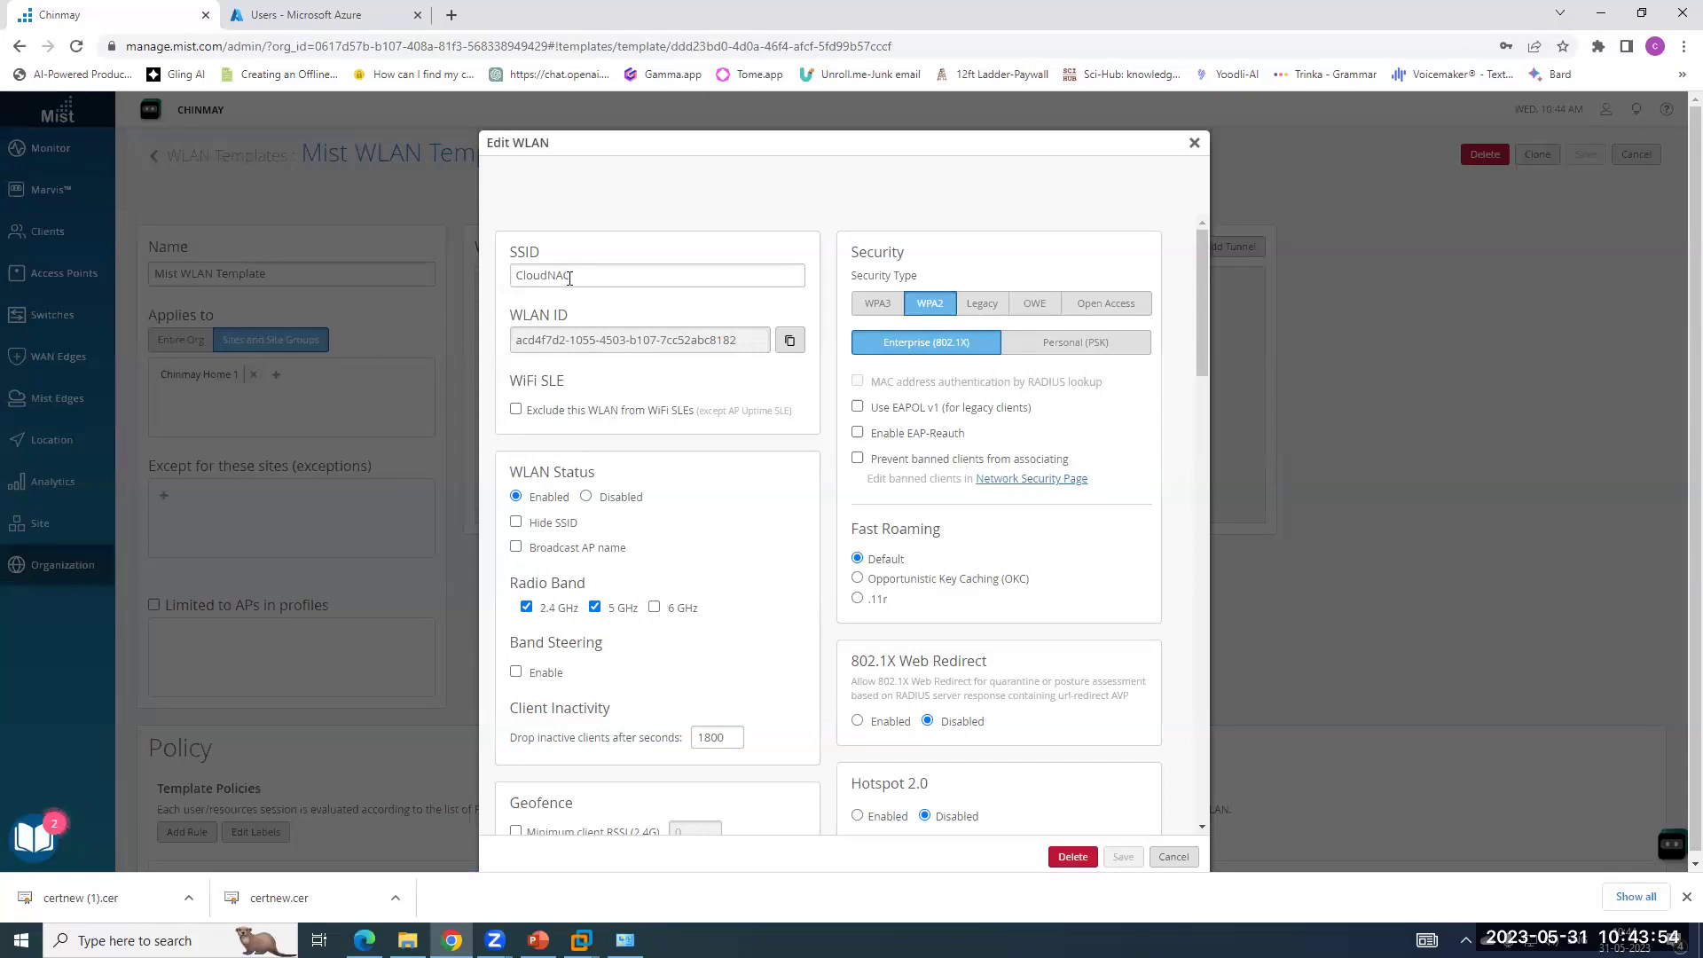
pyautogui.doubleClick(575, 276)
pyautogui.click(578, 276)
# Confirm CloudNAC's authentication server stays Mist Auth and close the Edit WLAN dialog.
pyautogui.scroll(-3, 1014, 566)
pyautogui.scroll(-2, 1014, 565)
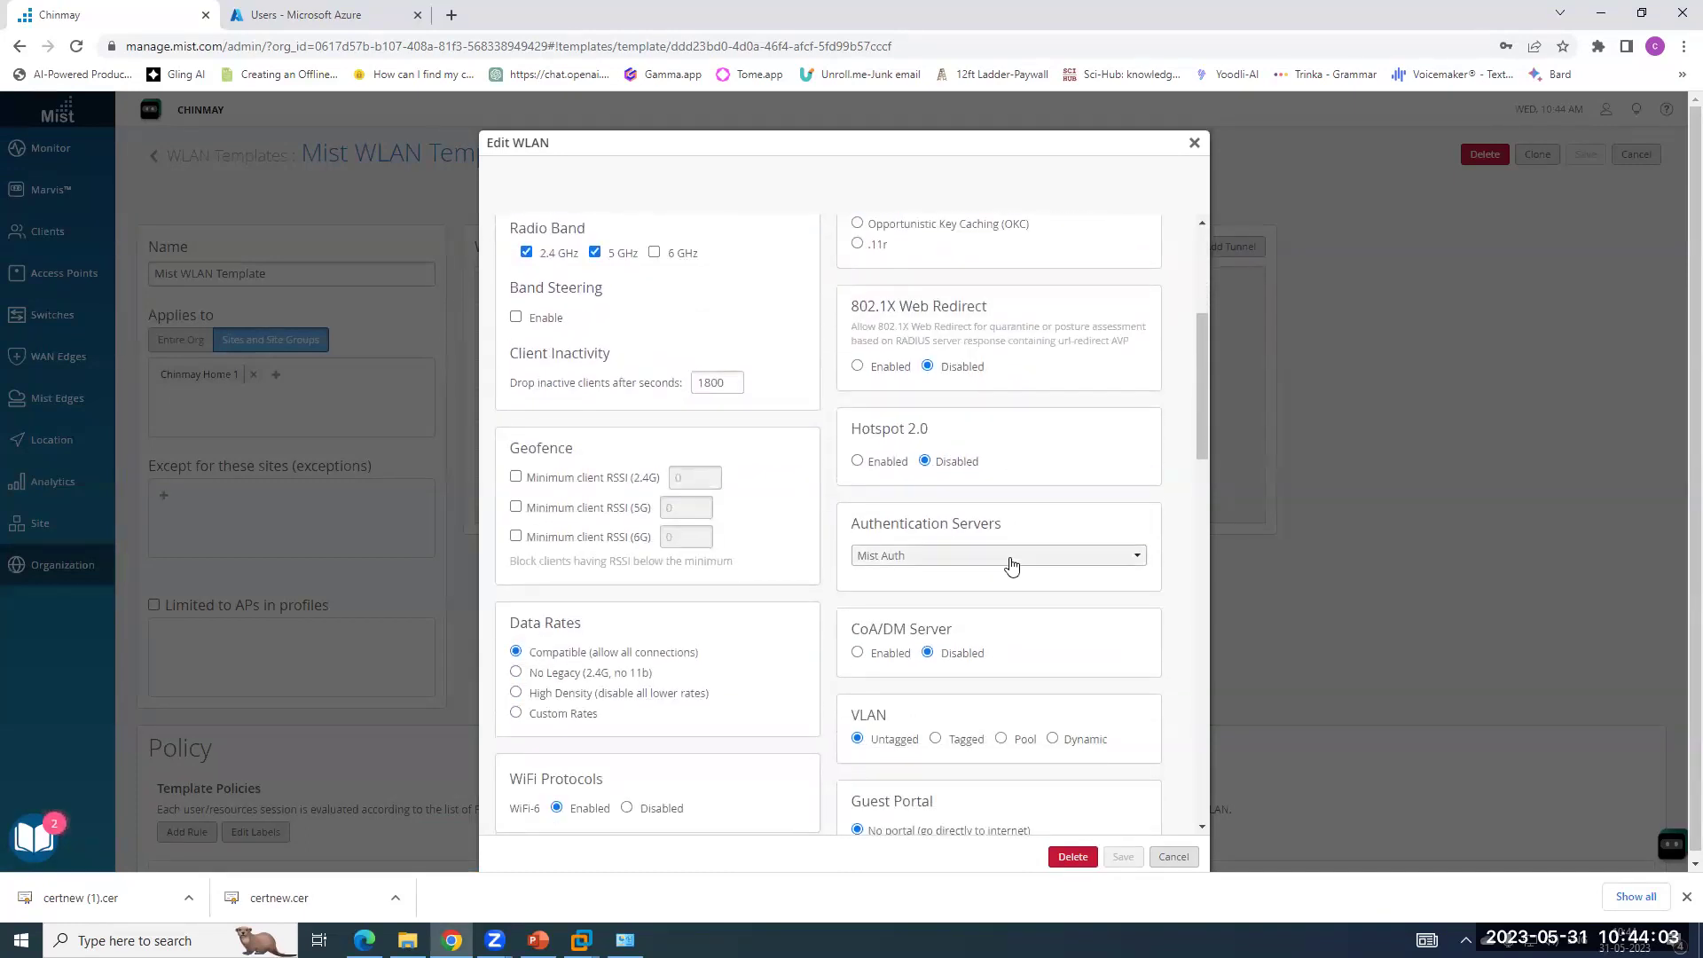
pyautogui.moveTo(852, 435); pyautogui.dragTo(1020, 452)
pyautogui.click(1003, 469)
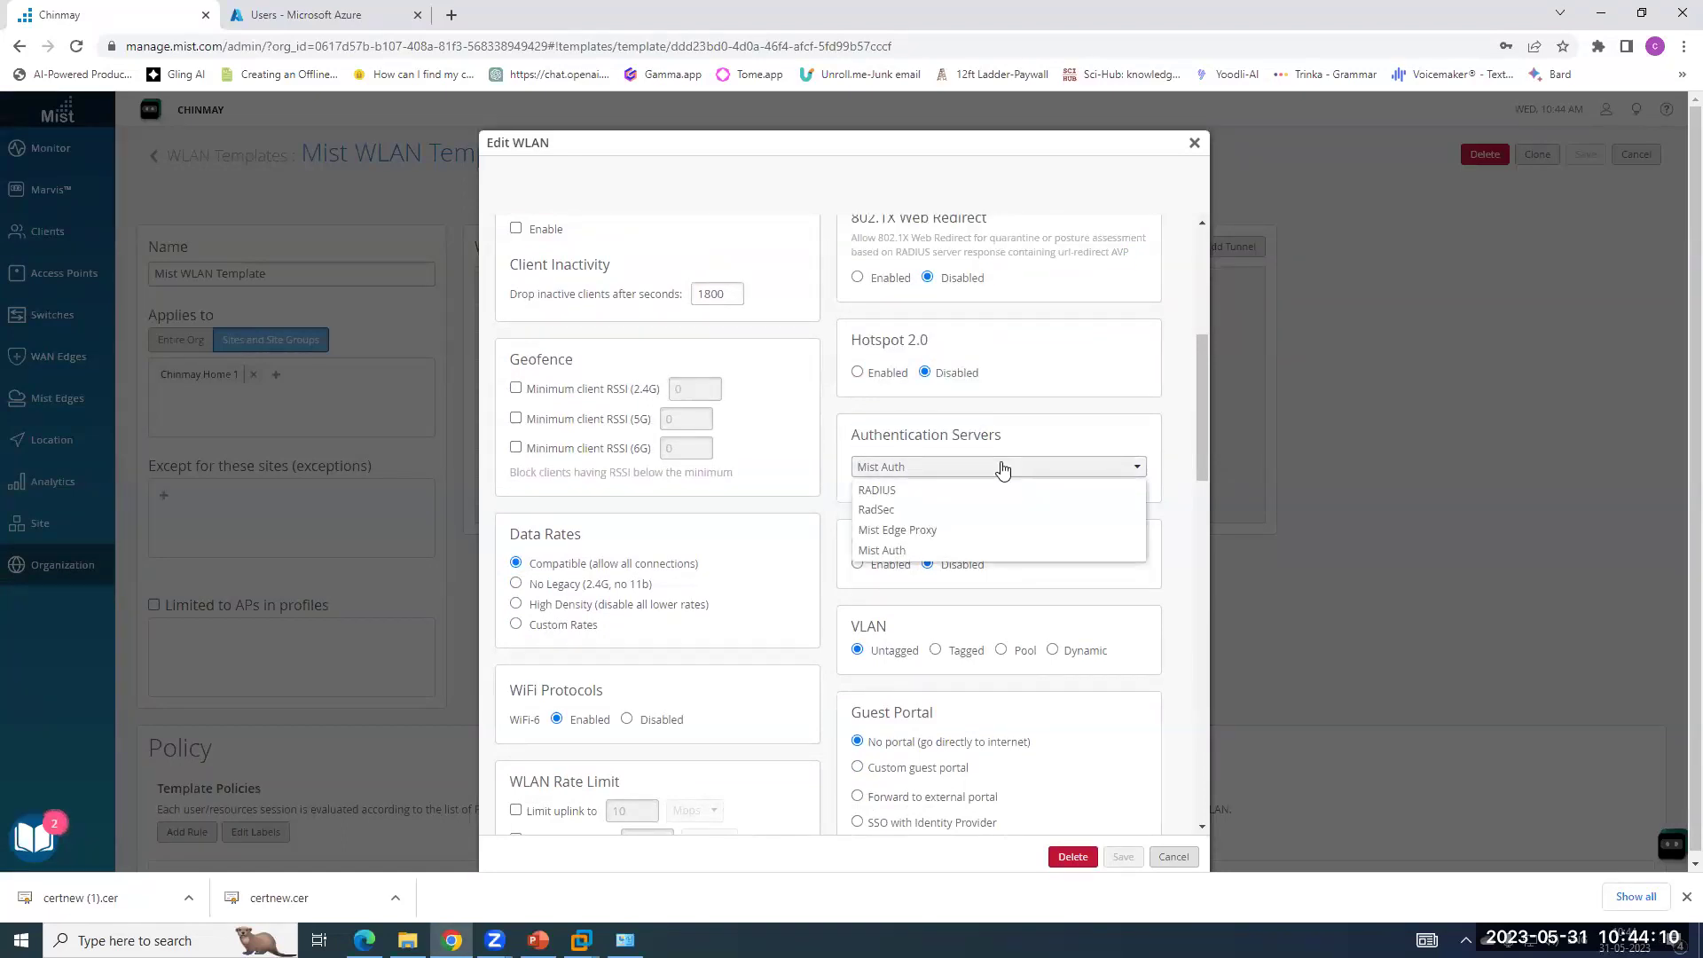
pyautogui.click(893, 551)
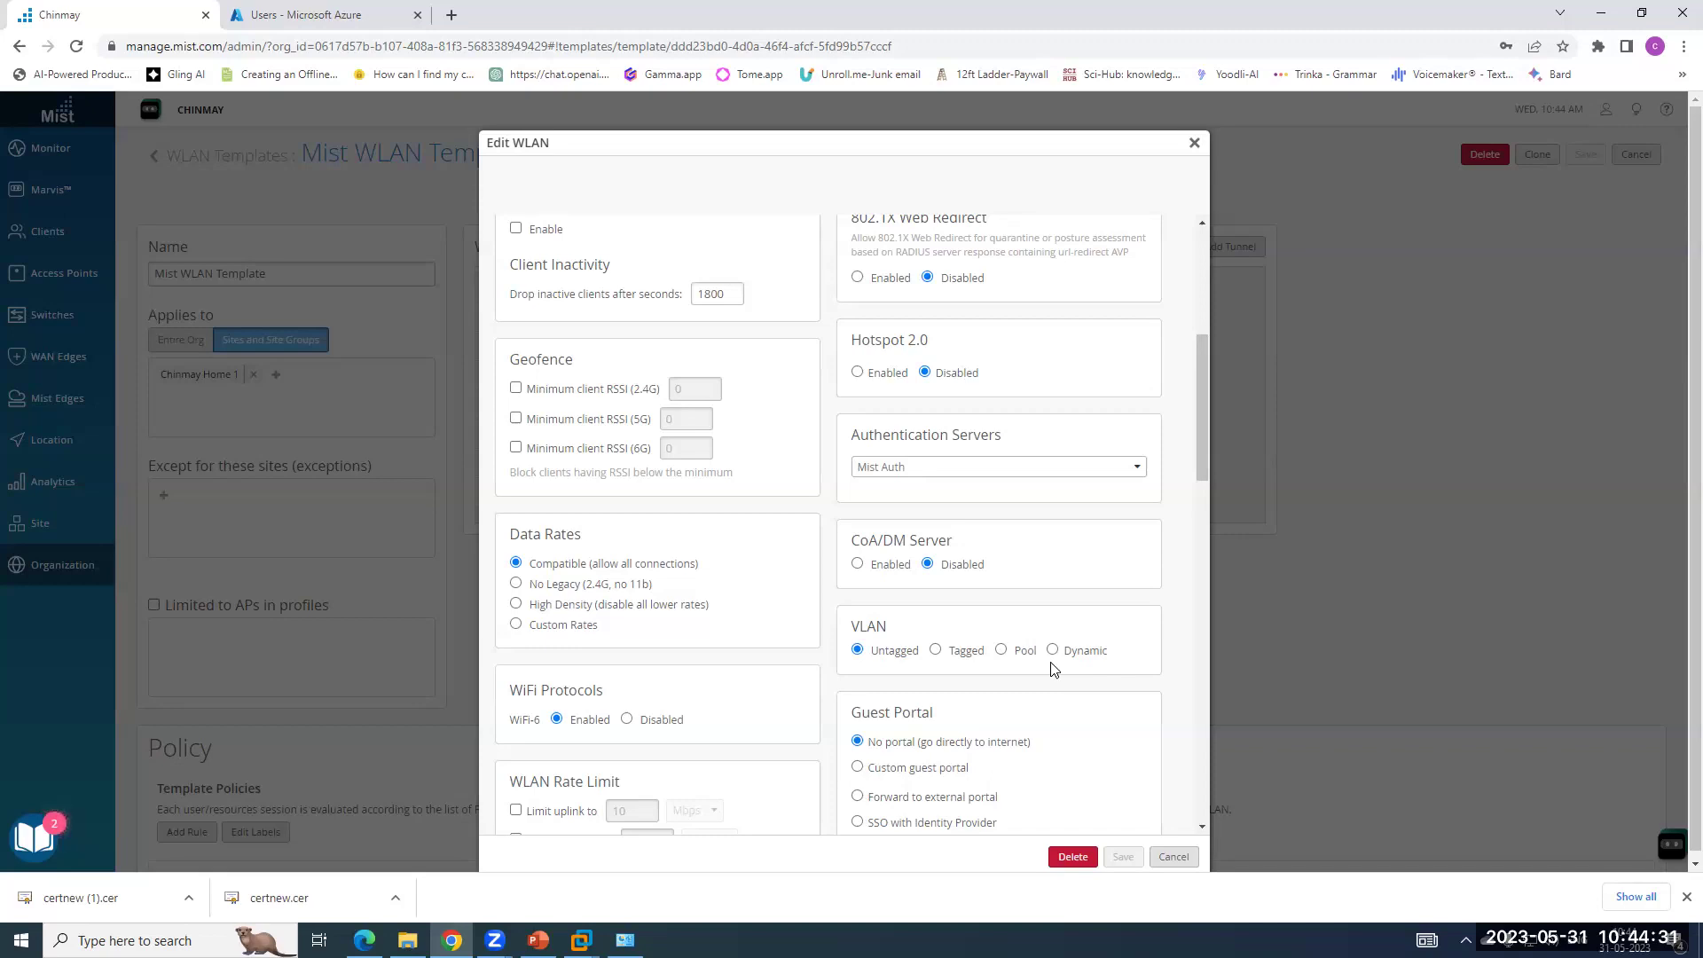
pyautogui.click(60, 568)
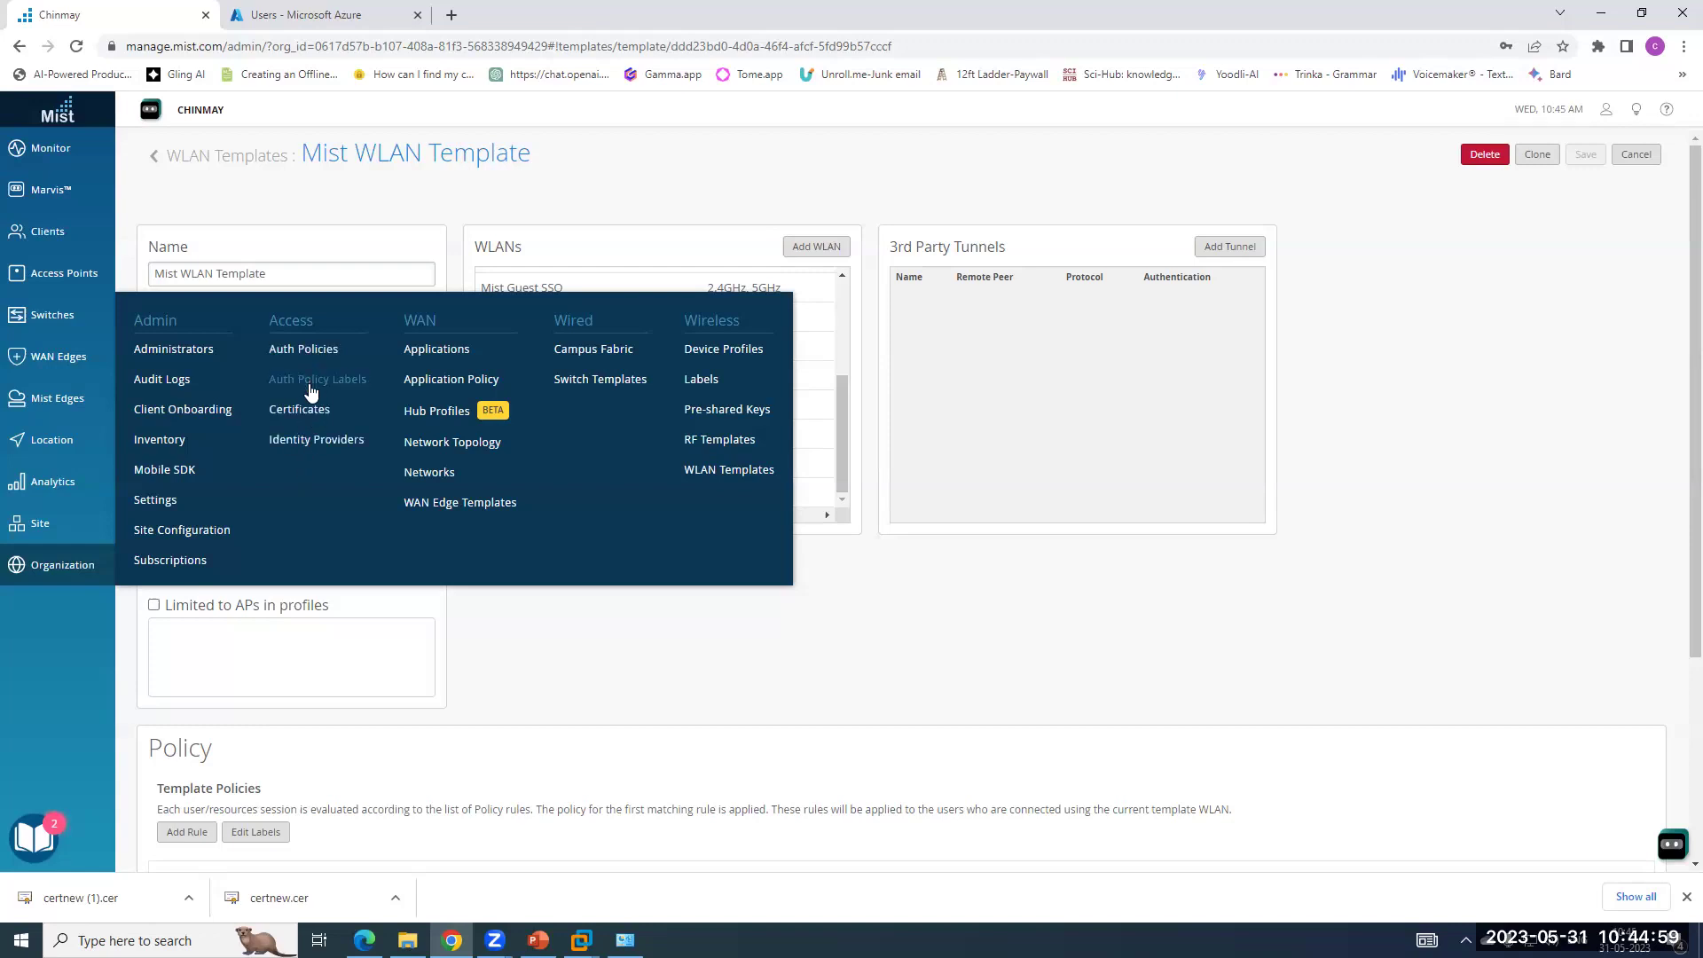
# Go to the organisation's Certificate Authorities page and start adding a certificate authority.
pyautogui.click(310, 414)
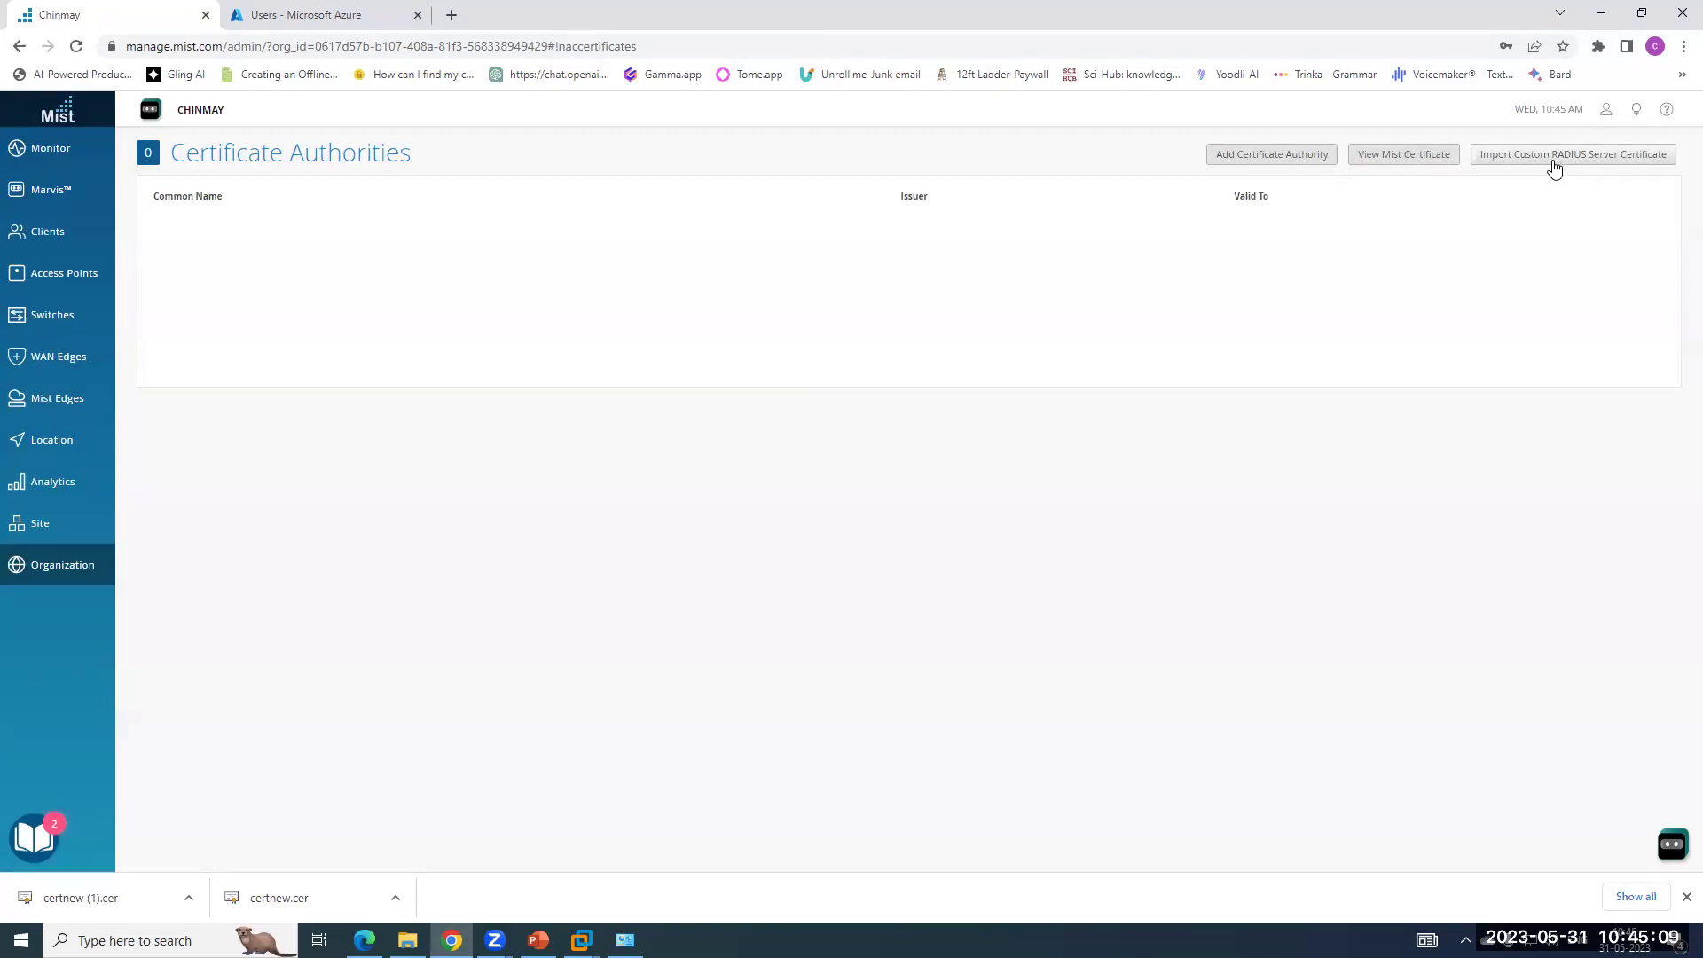
pyautogui.click(1267, 156)
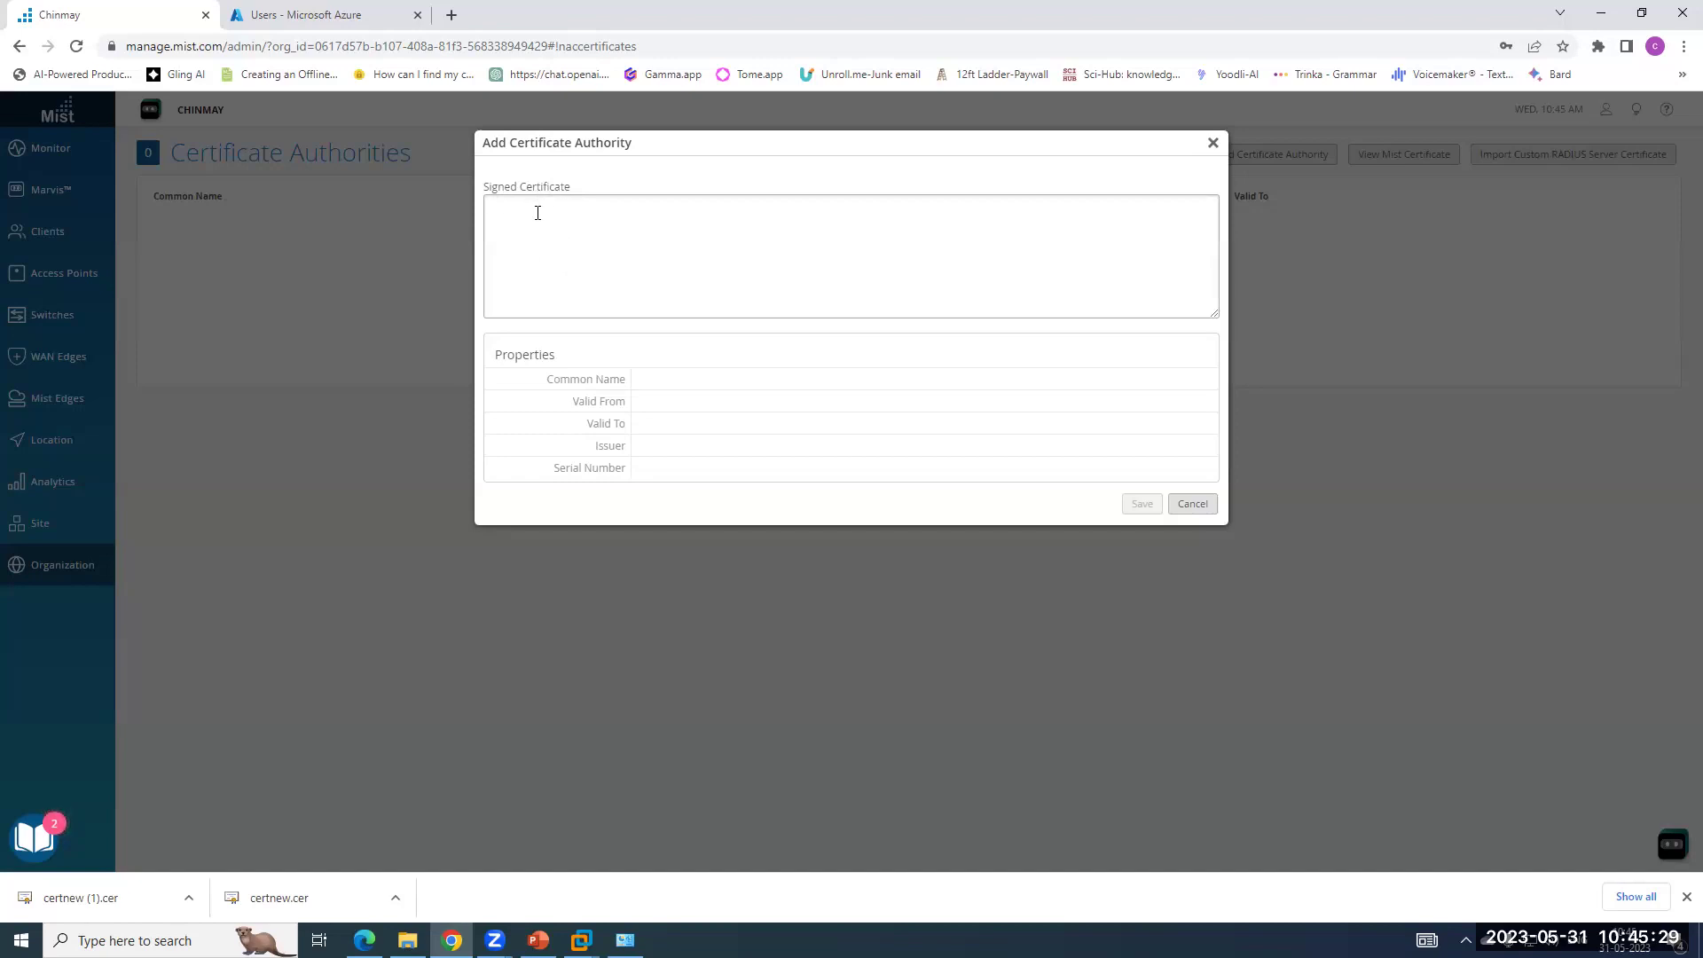
# Load the certificate server's page at 192.168.1.211/certsrv in a new browser tab.
pyautogui.click(452, 15)
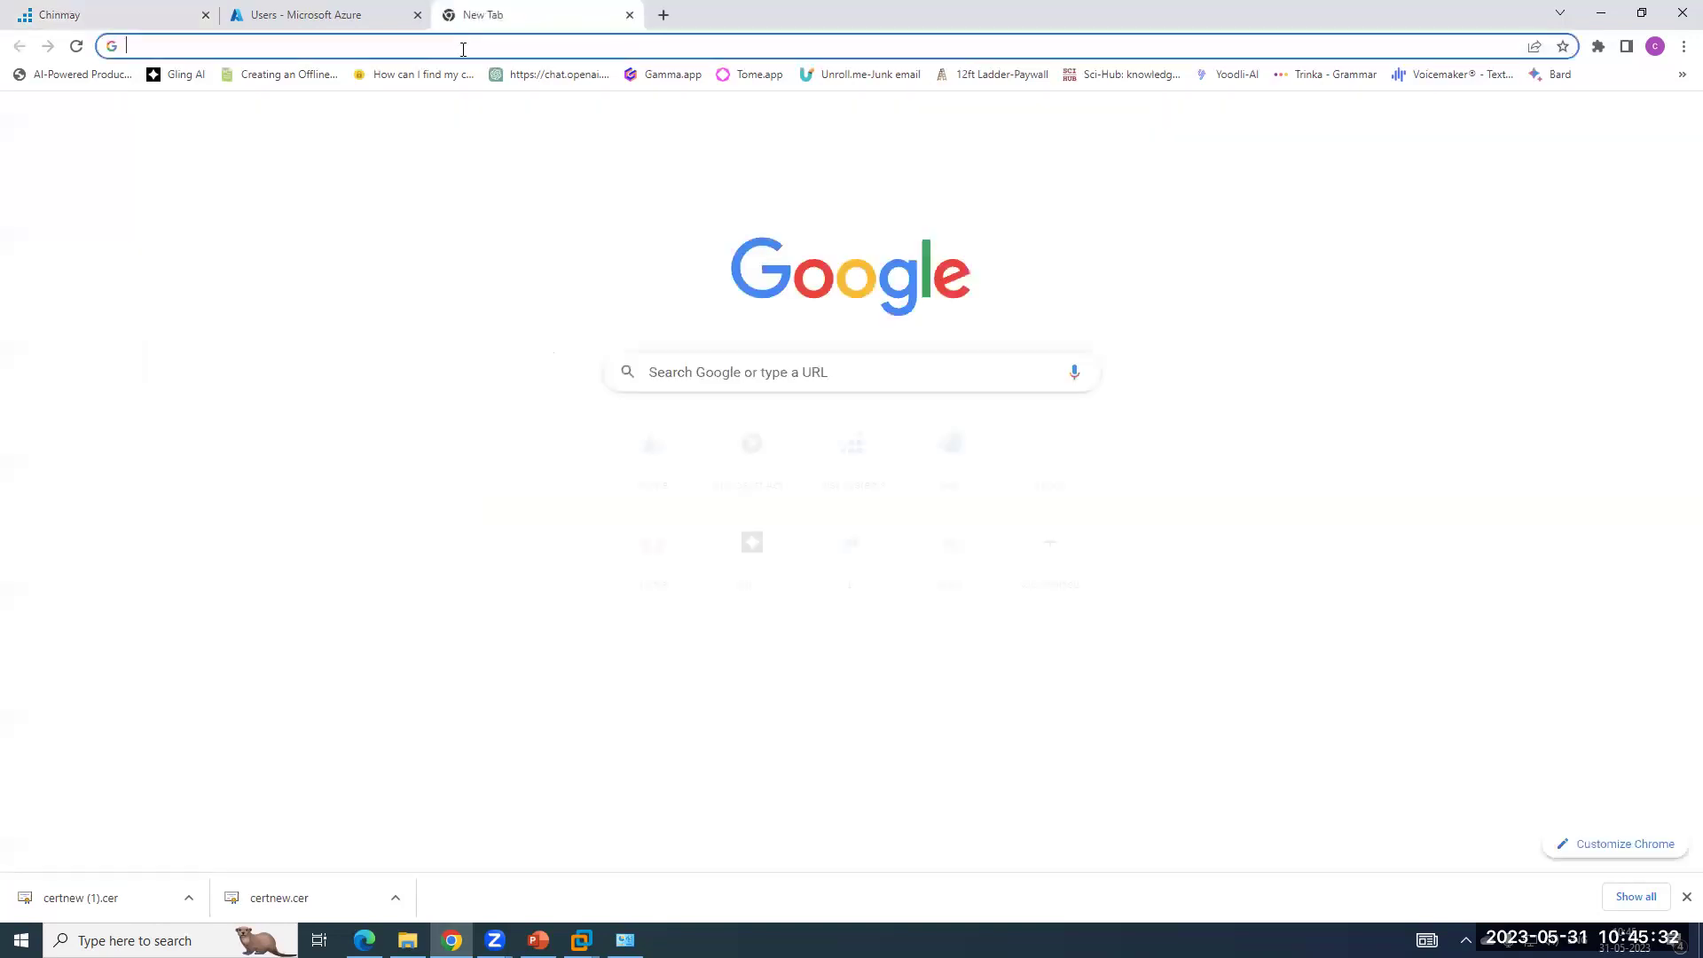
pyautogui.click(461, 45)
pyautogui.write('192')
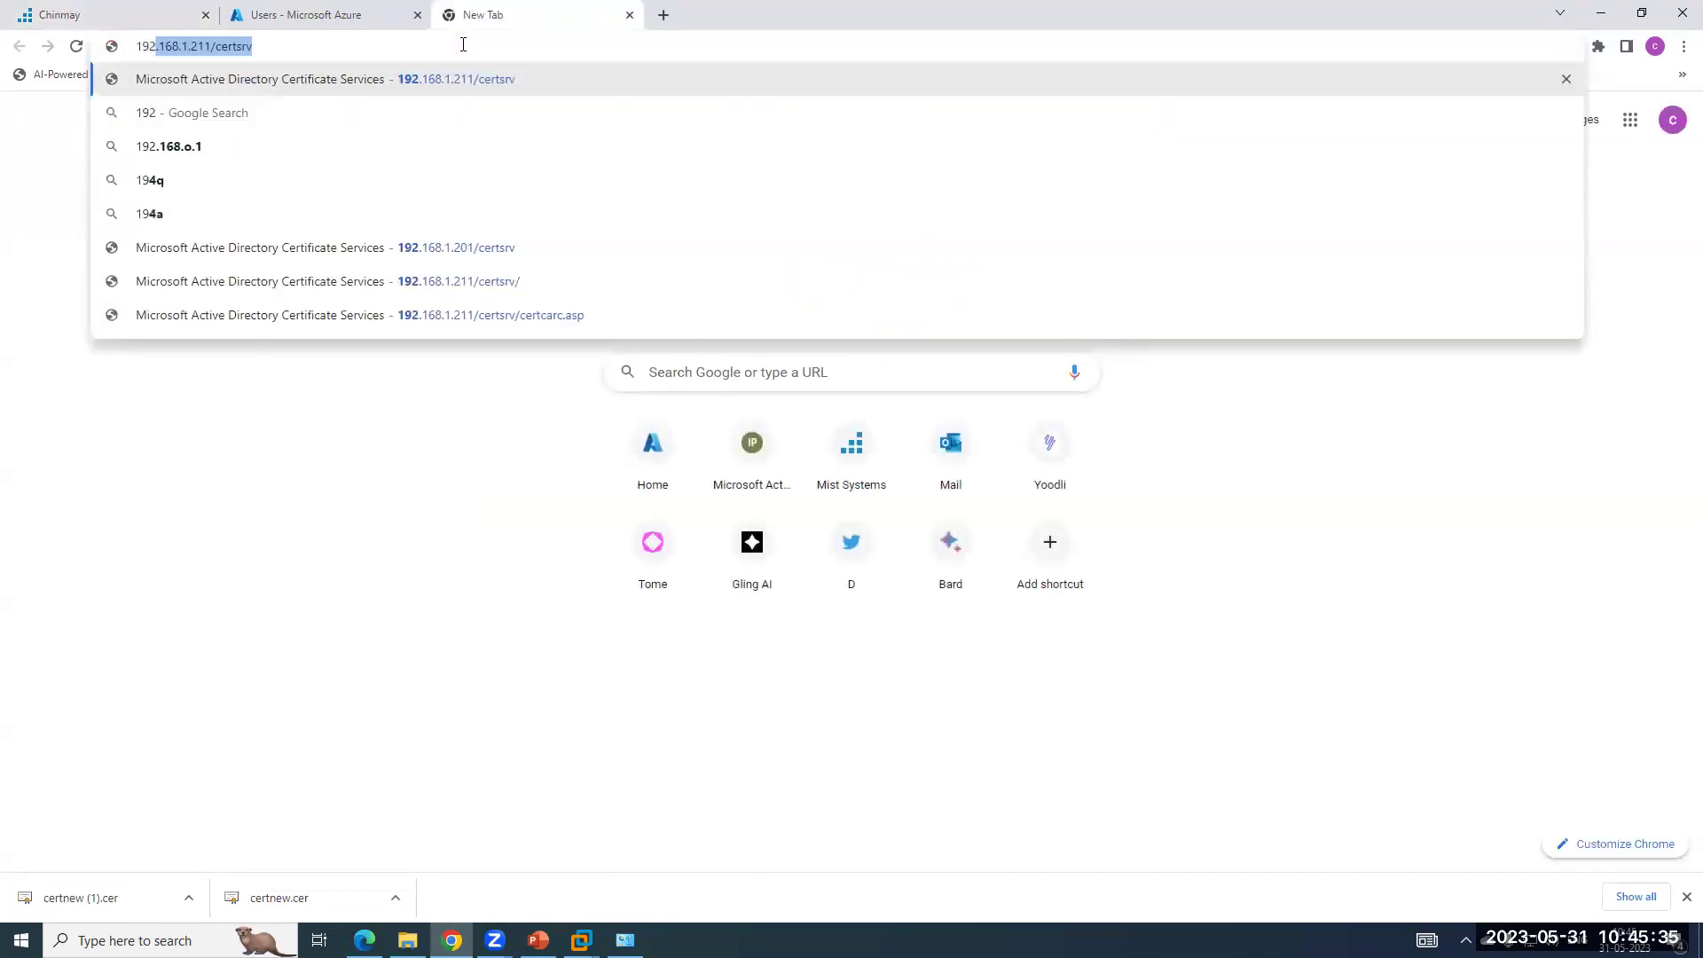
pyautogui.press('Return')
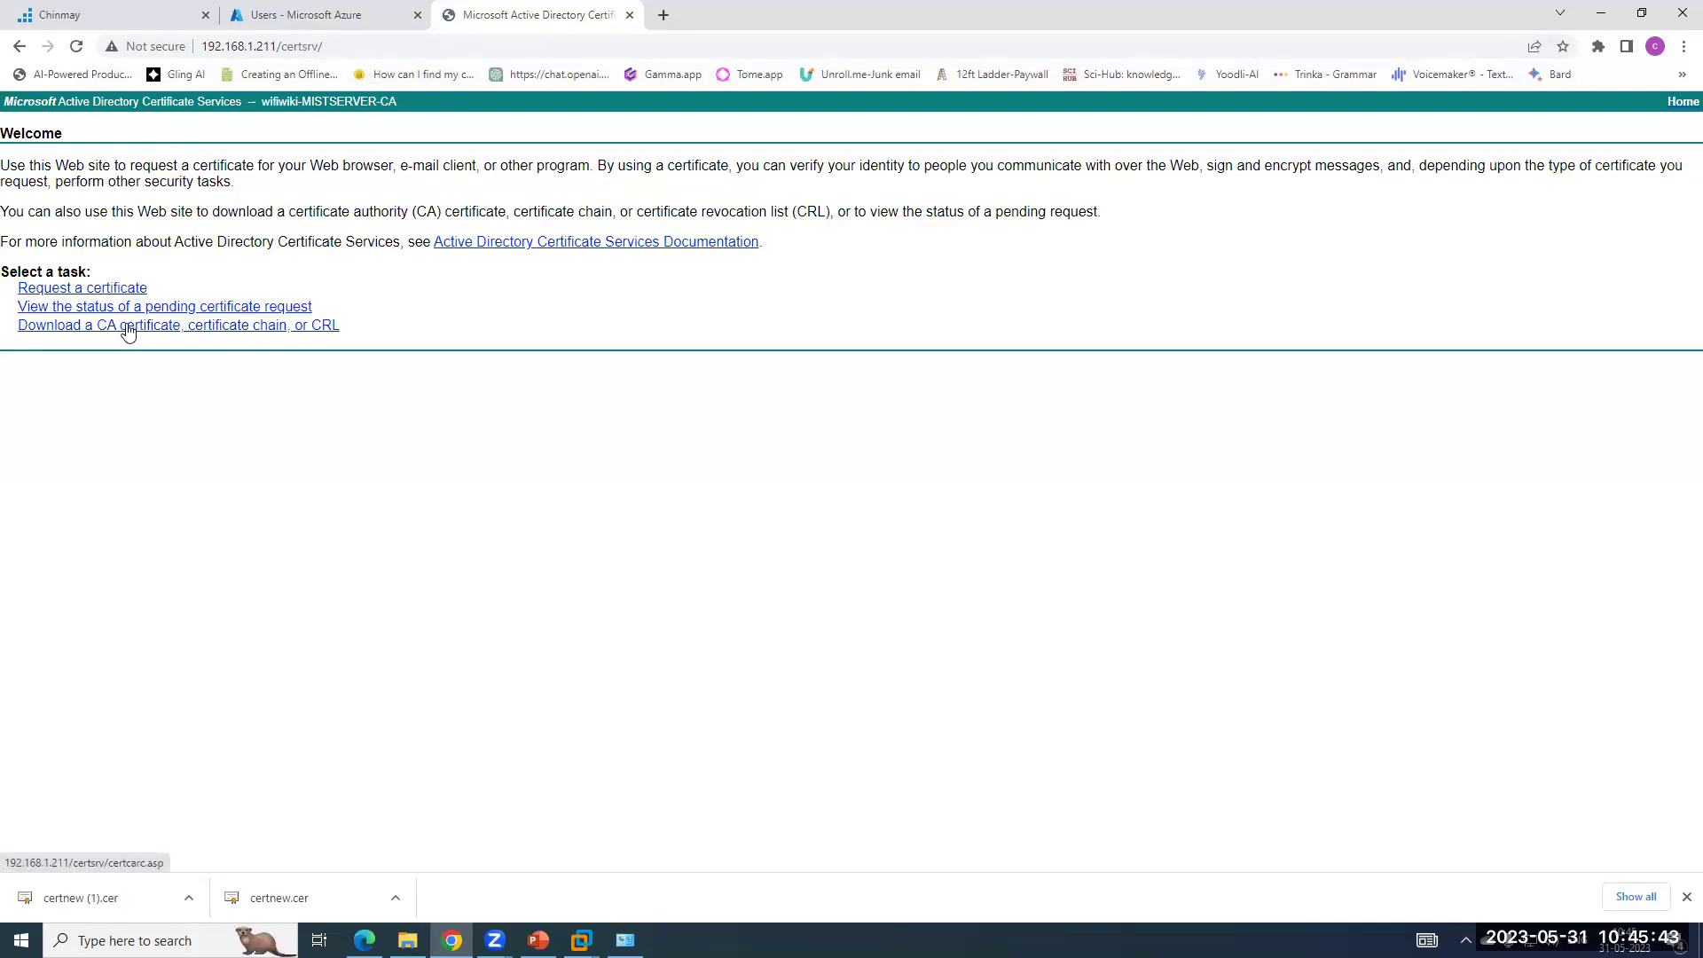
# Download the CA certificate in Base 64 and show certnew (2).cer in the Downloads folder.
pyautogui.click(127, 327)
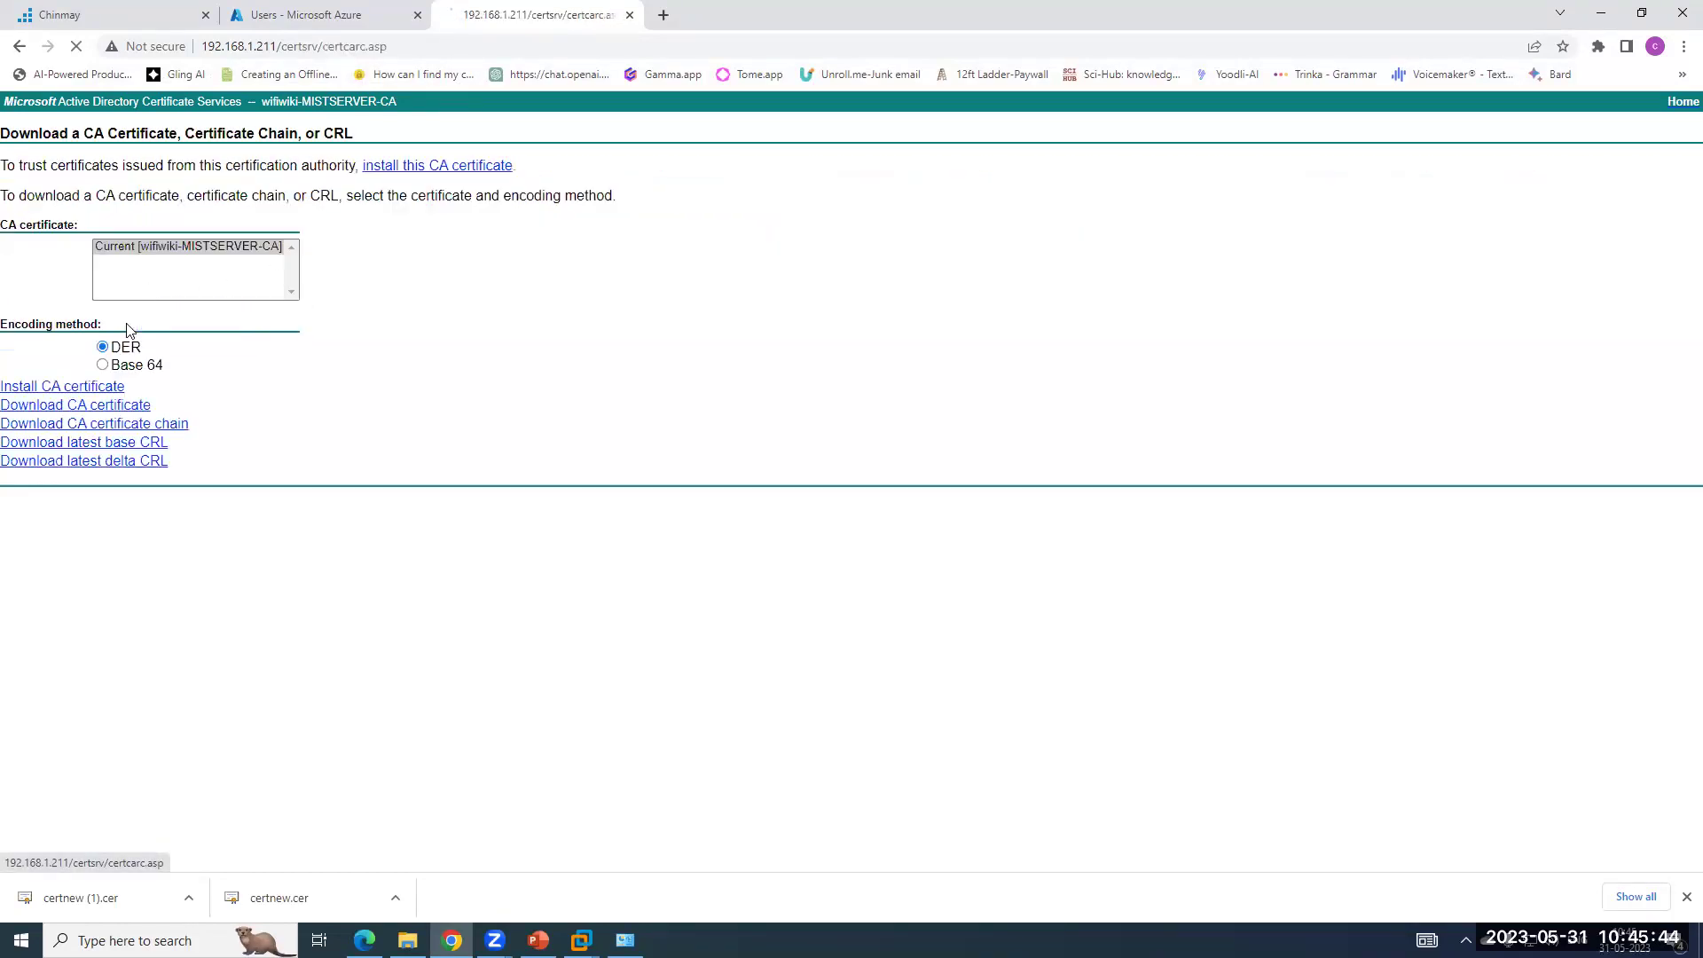
pyautogui.click(103, 366)
pyautogui.click(88, 407)
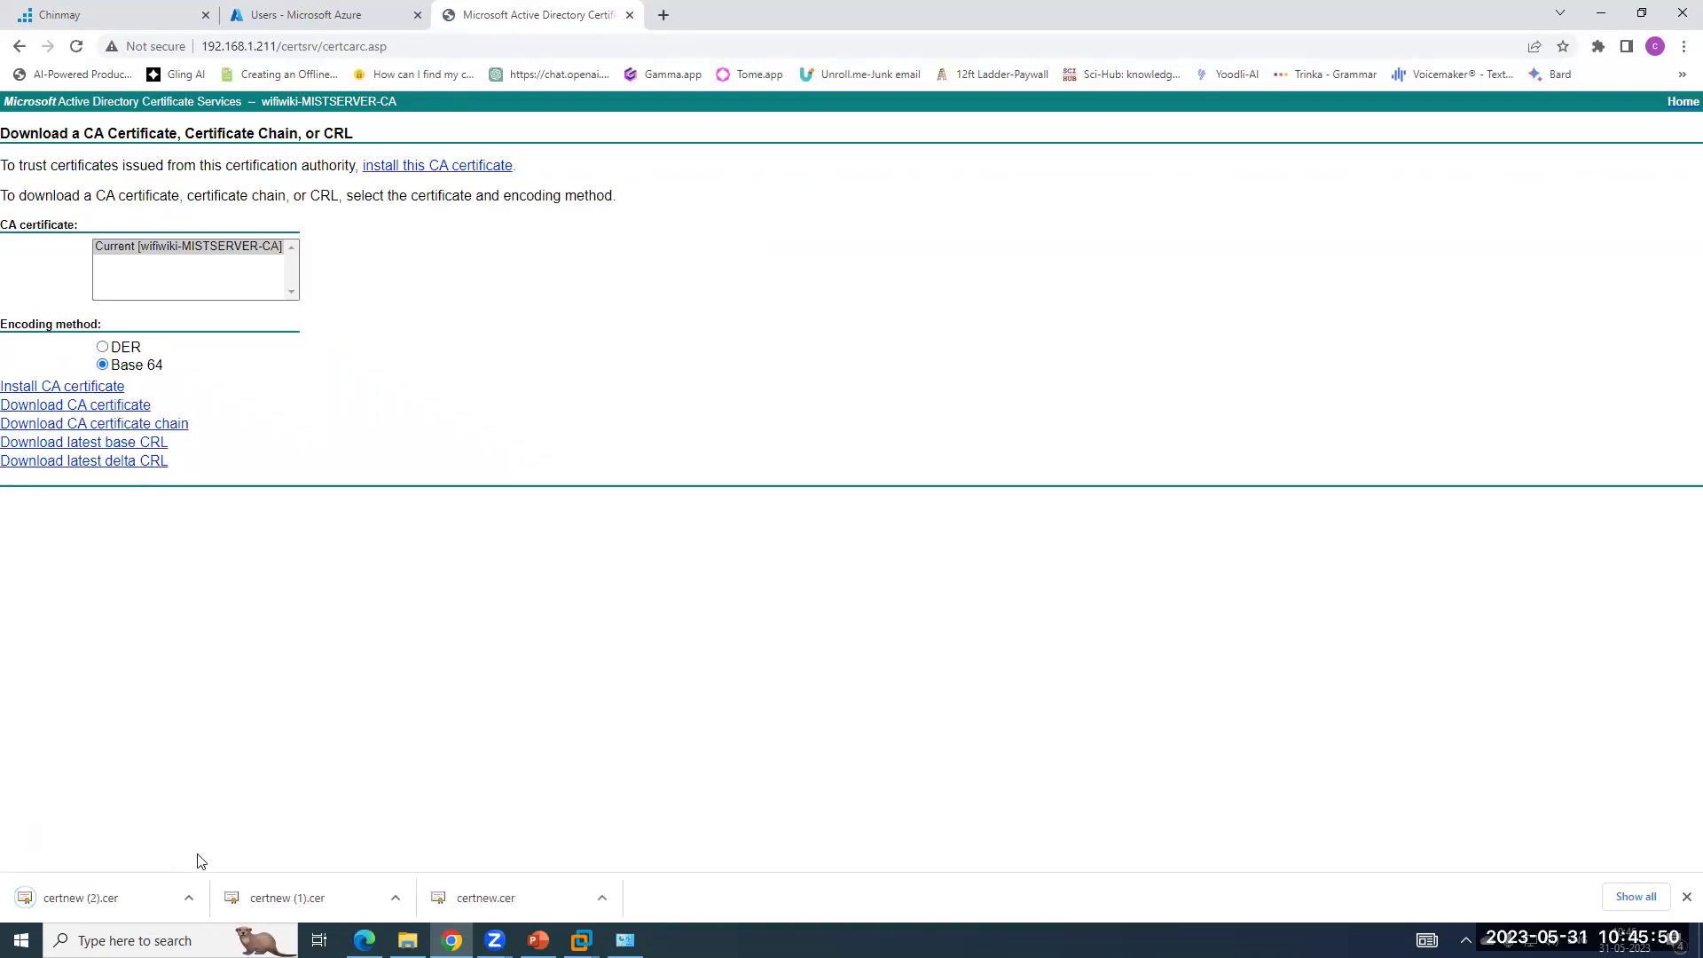
pyautogui.click(188, 898)
pyautogui.click(228, 839)
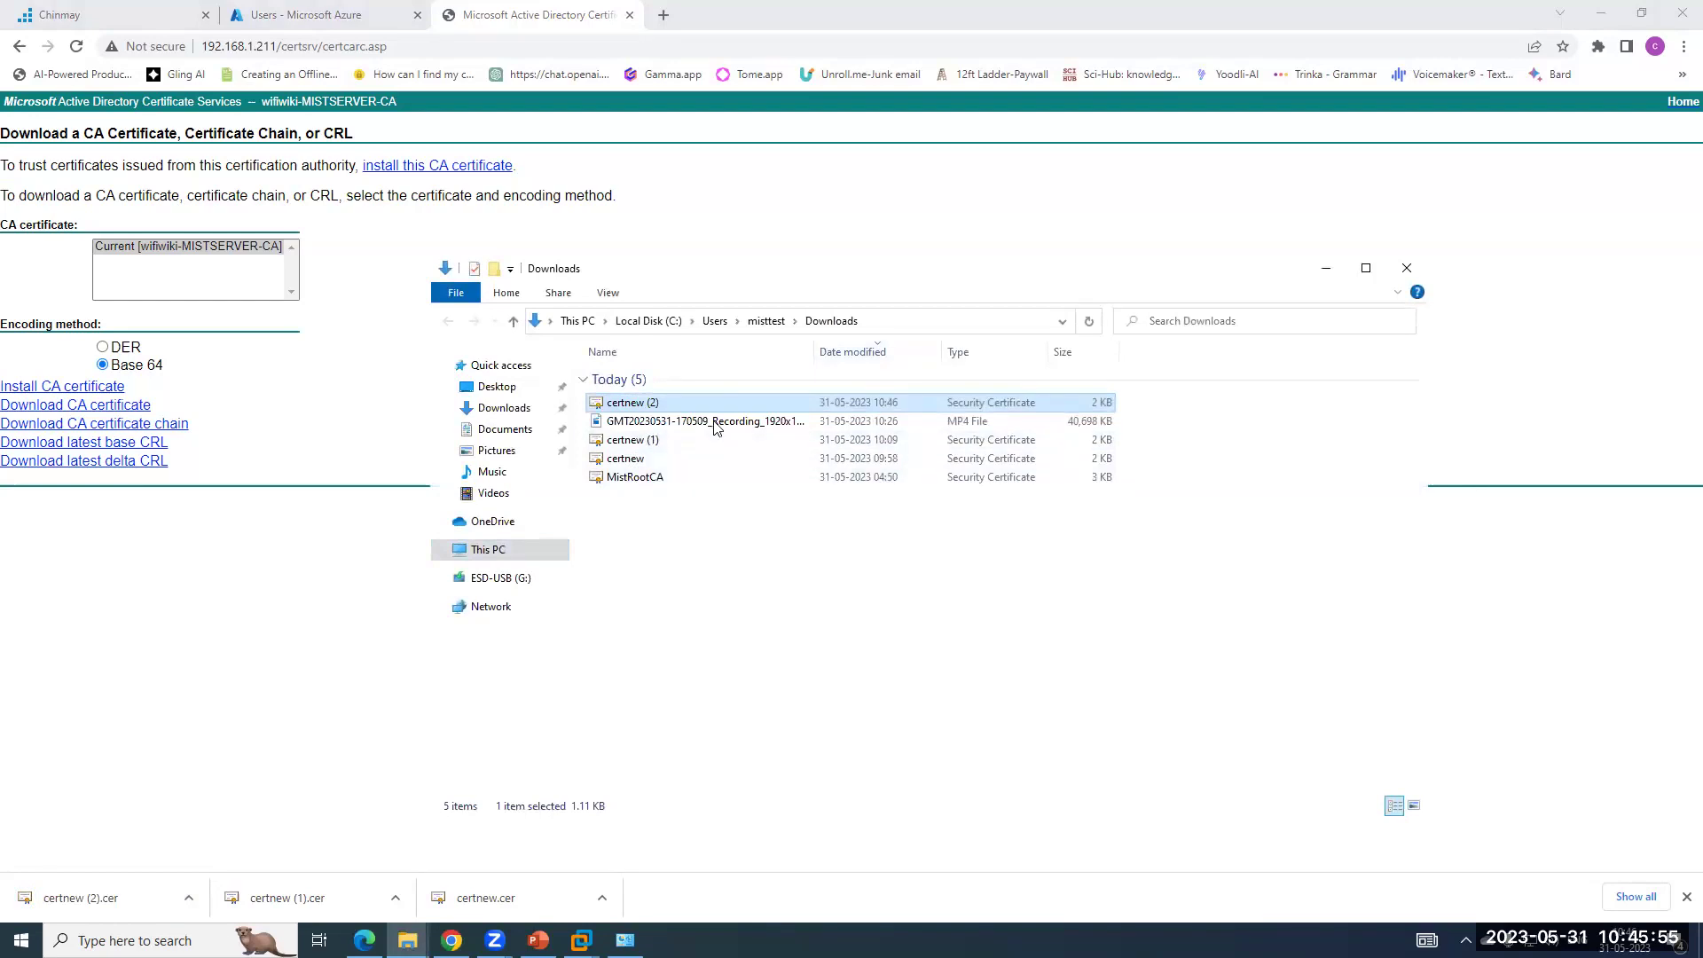
pyautogui.rightClick(647, 410)
# Open certnew (2).cer in Notepad and copy its entire certificate text.
pyautogui.click(692, 424)
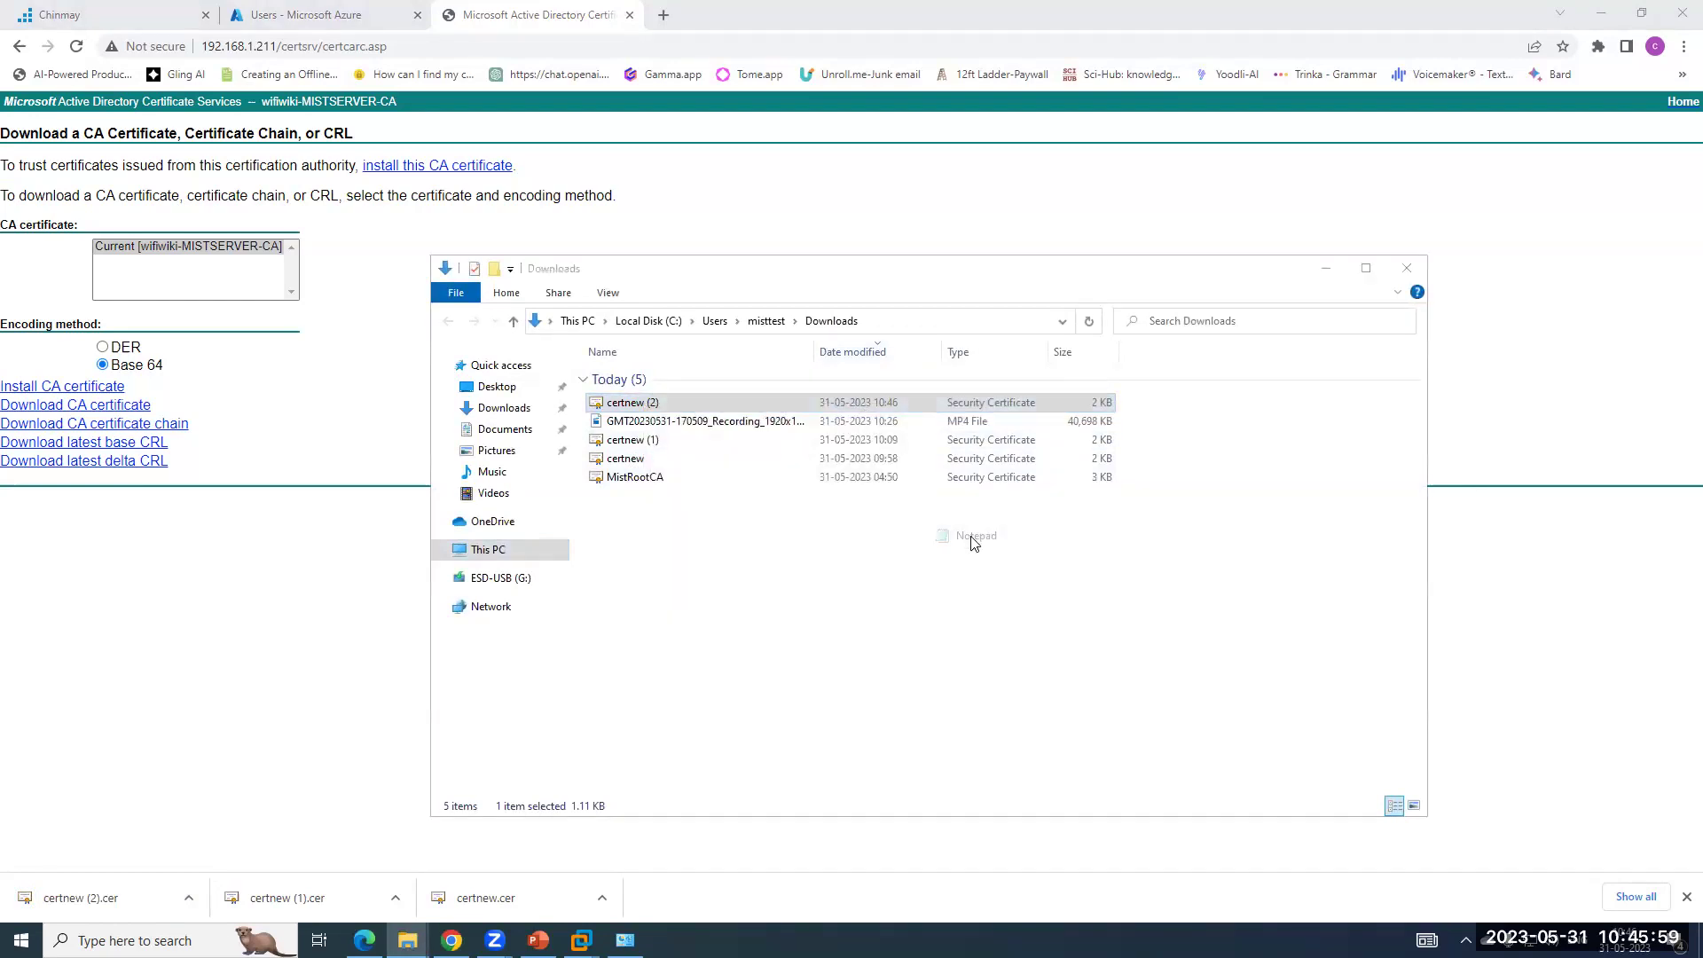
pyautogui.hotkey('alt', 'o')
pyautogui.click(1416, 221)
pyautogui.hotkey('ctrl', 'a')
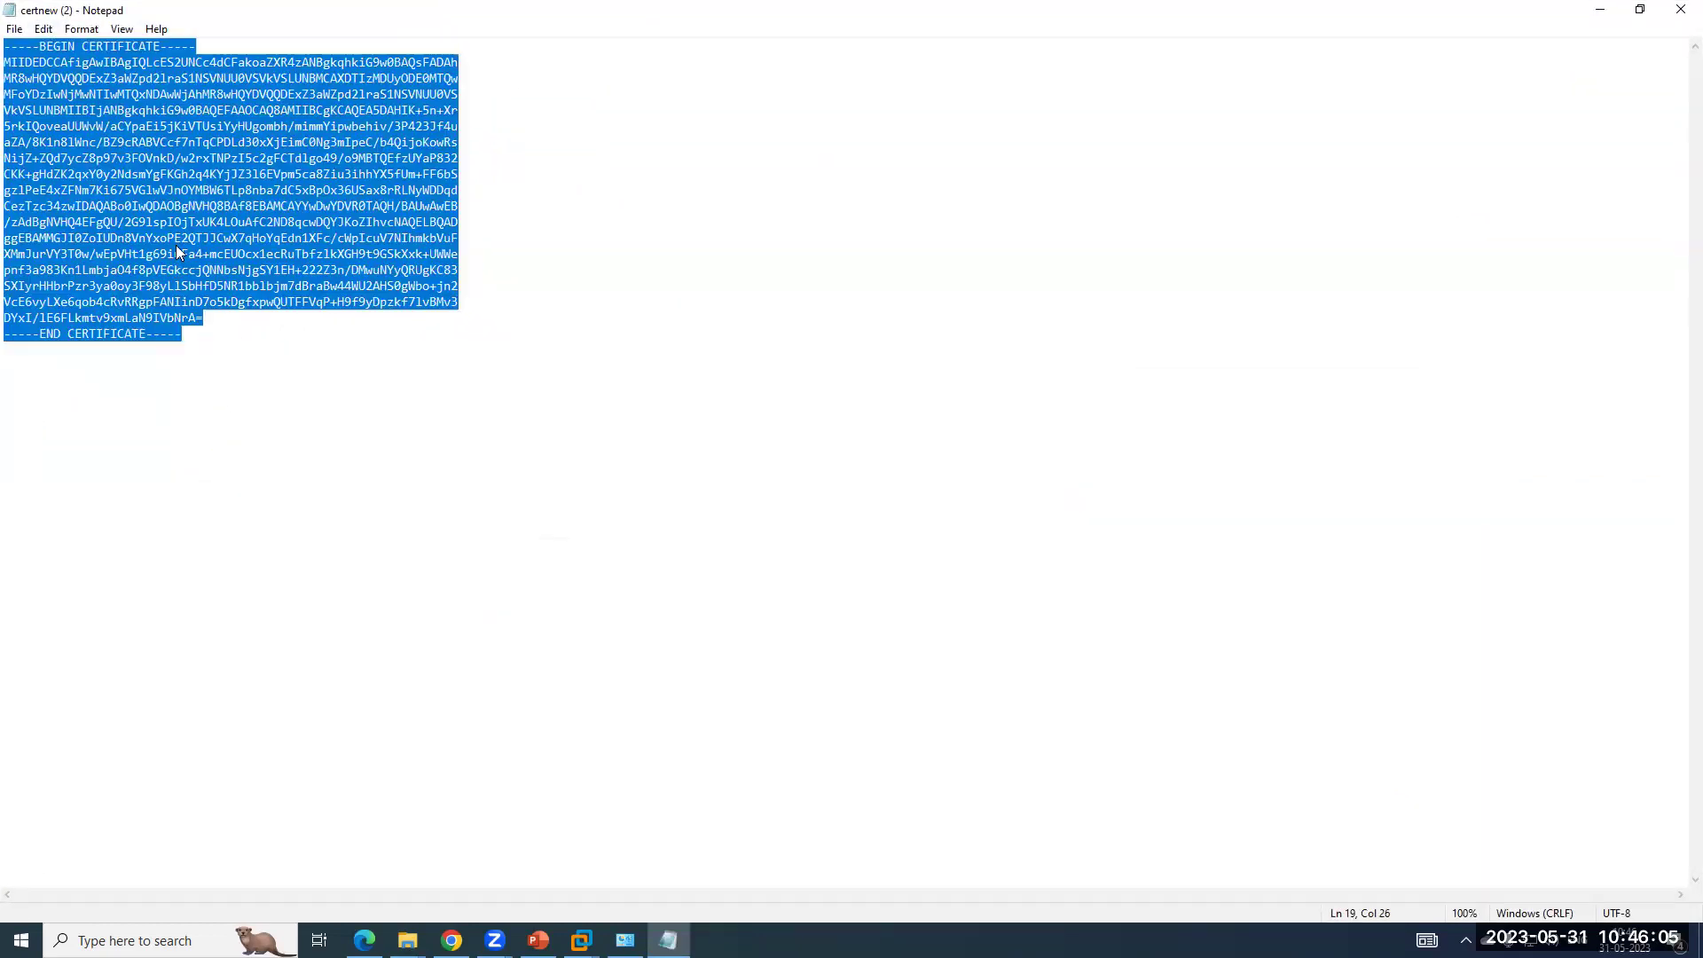
pyautogui.rightClick(178, 250)
pyautogui.click(218, 303)
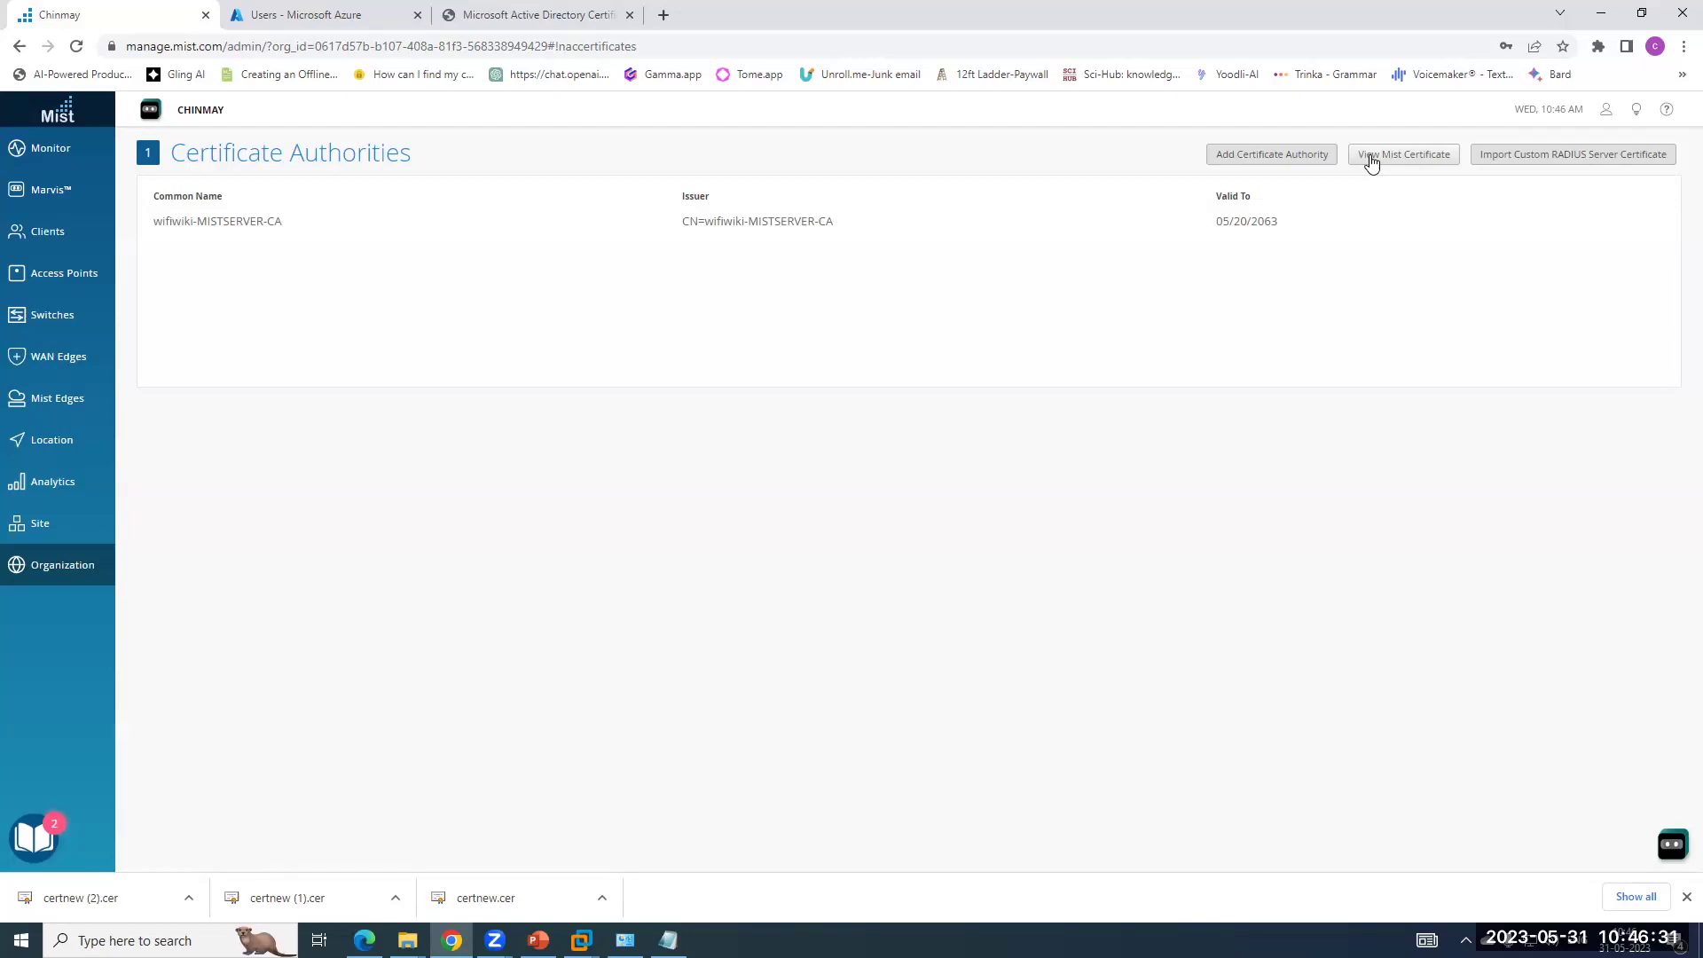
# View the Mist certificate and select all of its text.
pyautogui.click(1371, 156)
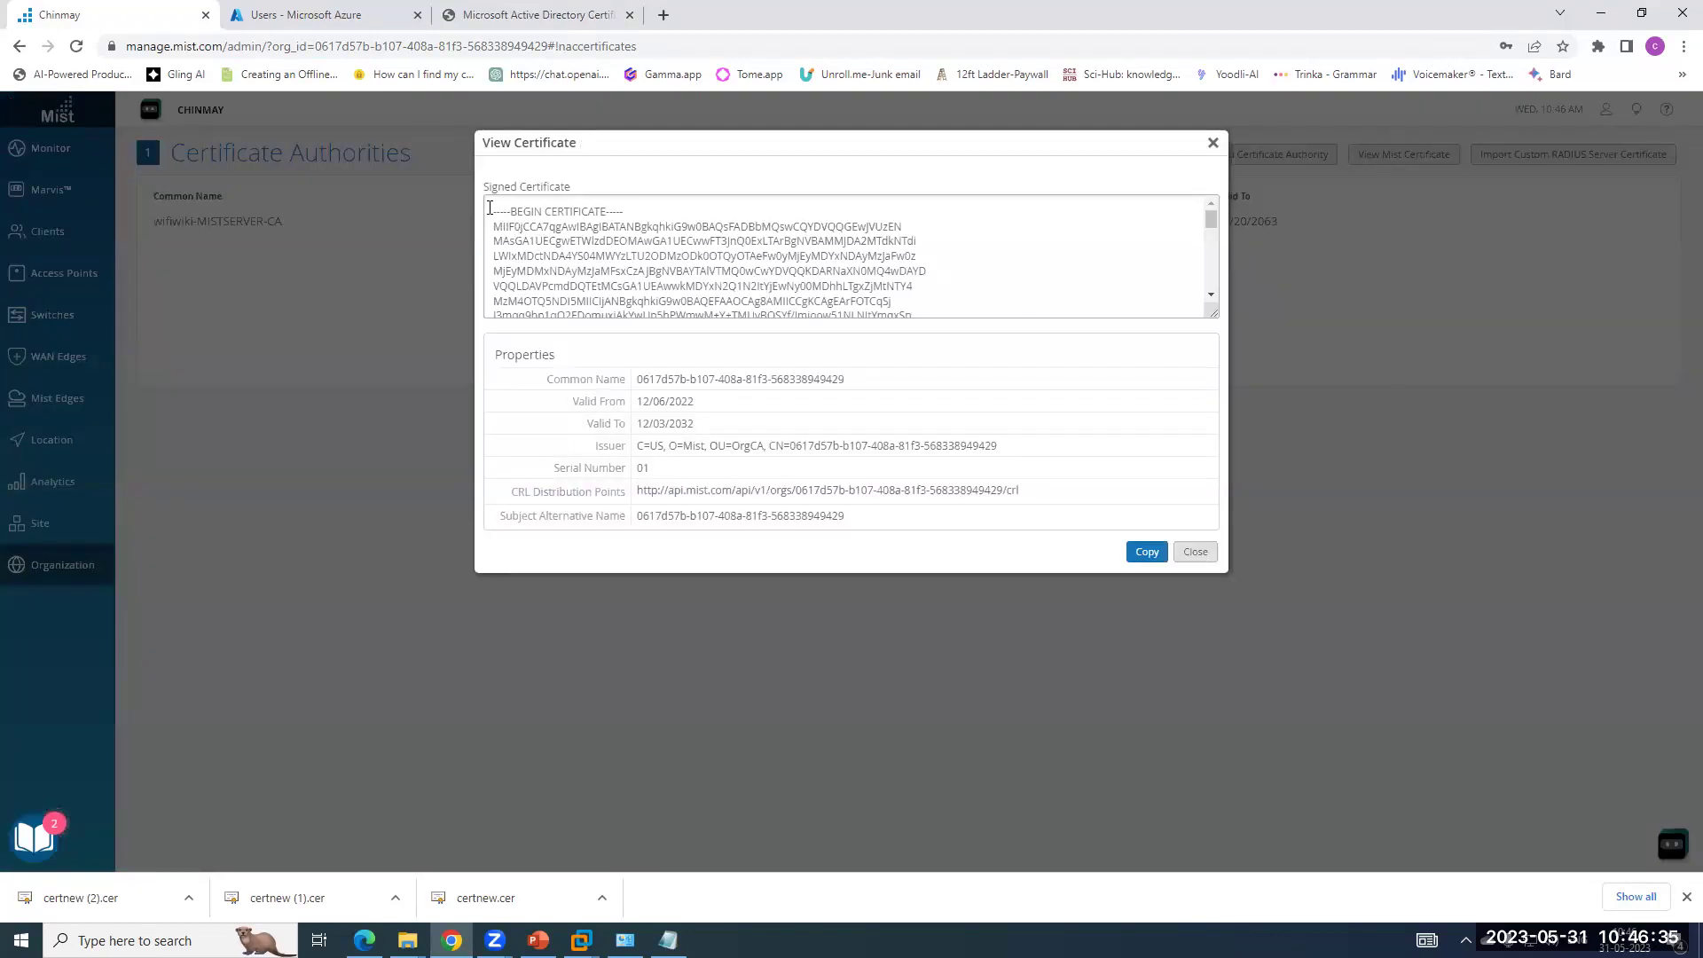
pyautogui.click(490, 211)
pyautogui.hotkey('ctrl', 'a')
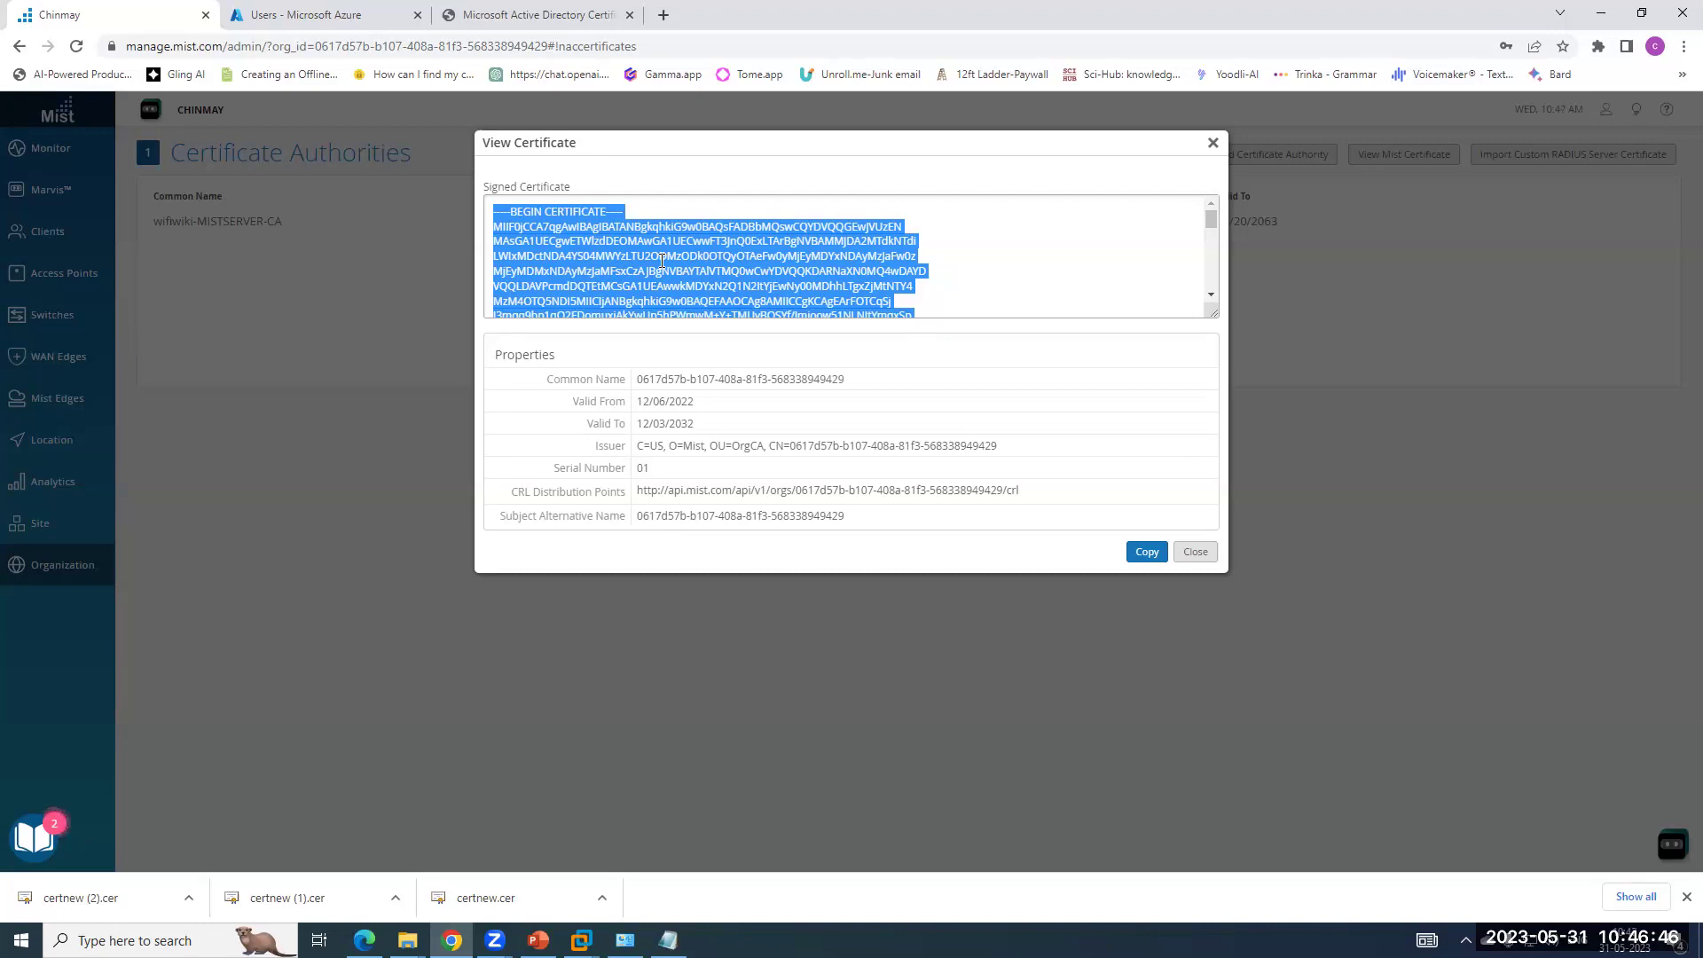
# Bring the Downloads folder forward, select the MistRootCA file, and start a Windows search.
pyautogui.click(407, 940)
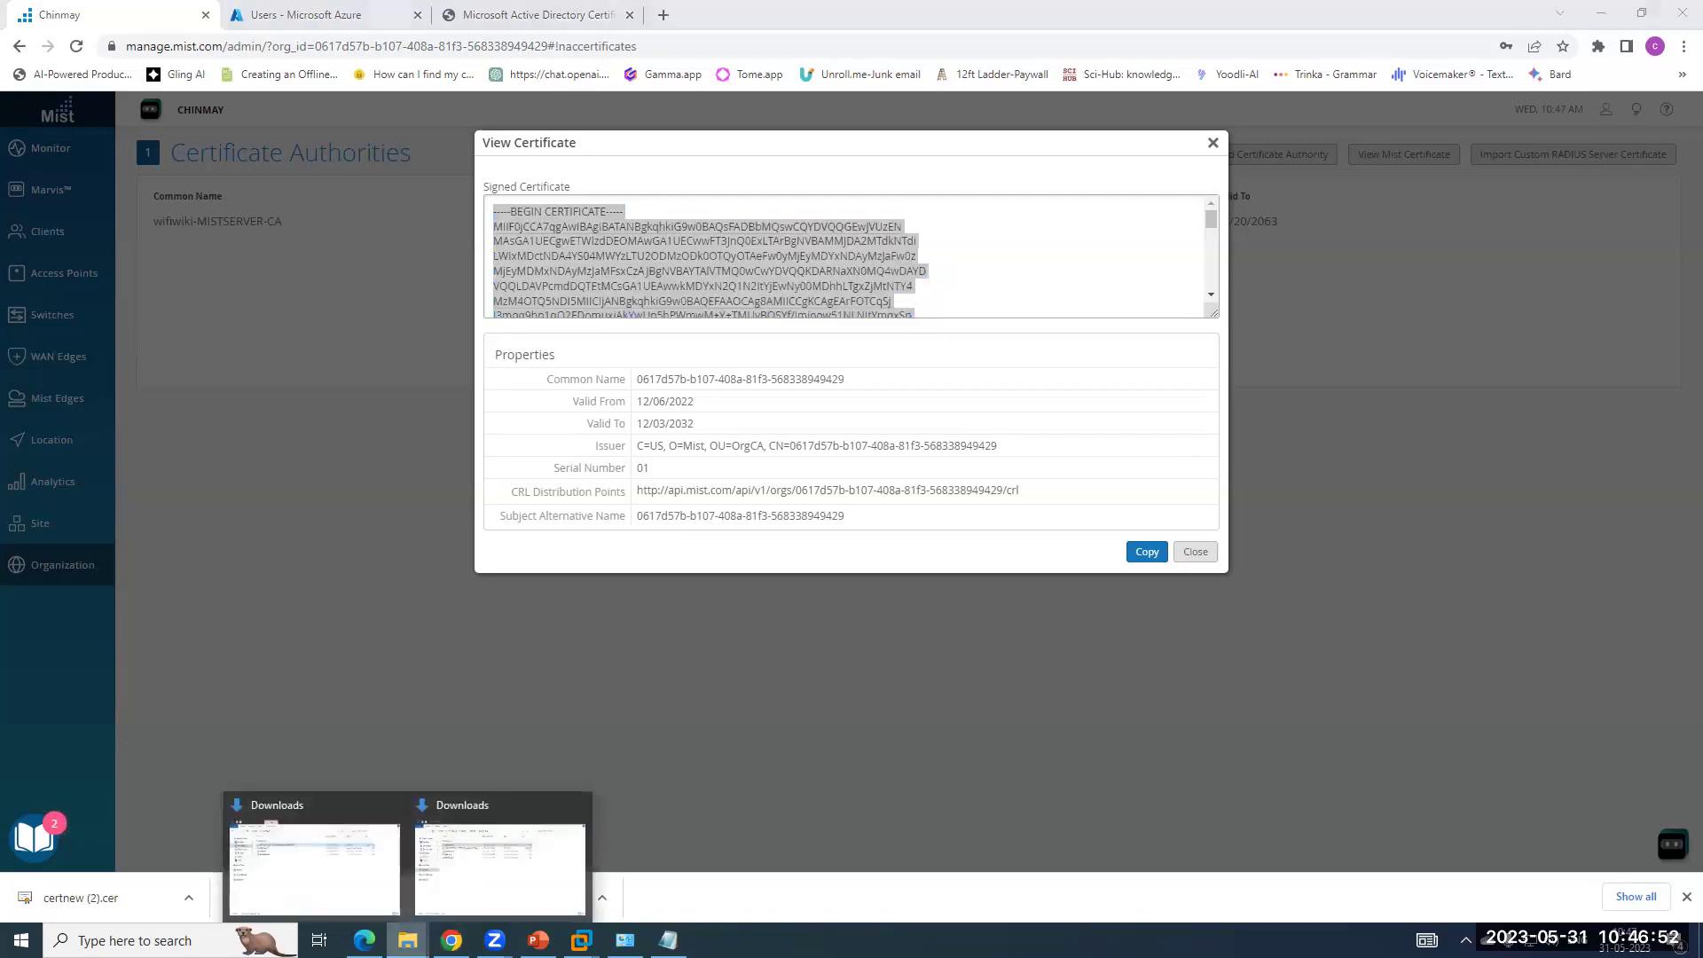
pyautogui.click(400, 824)
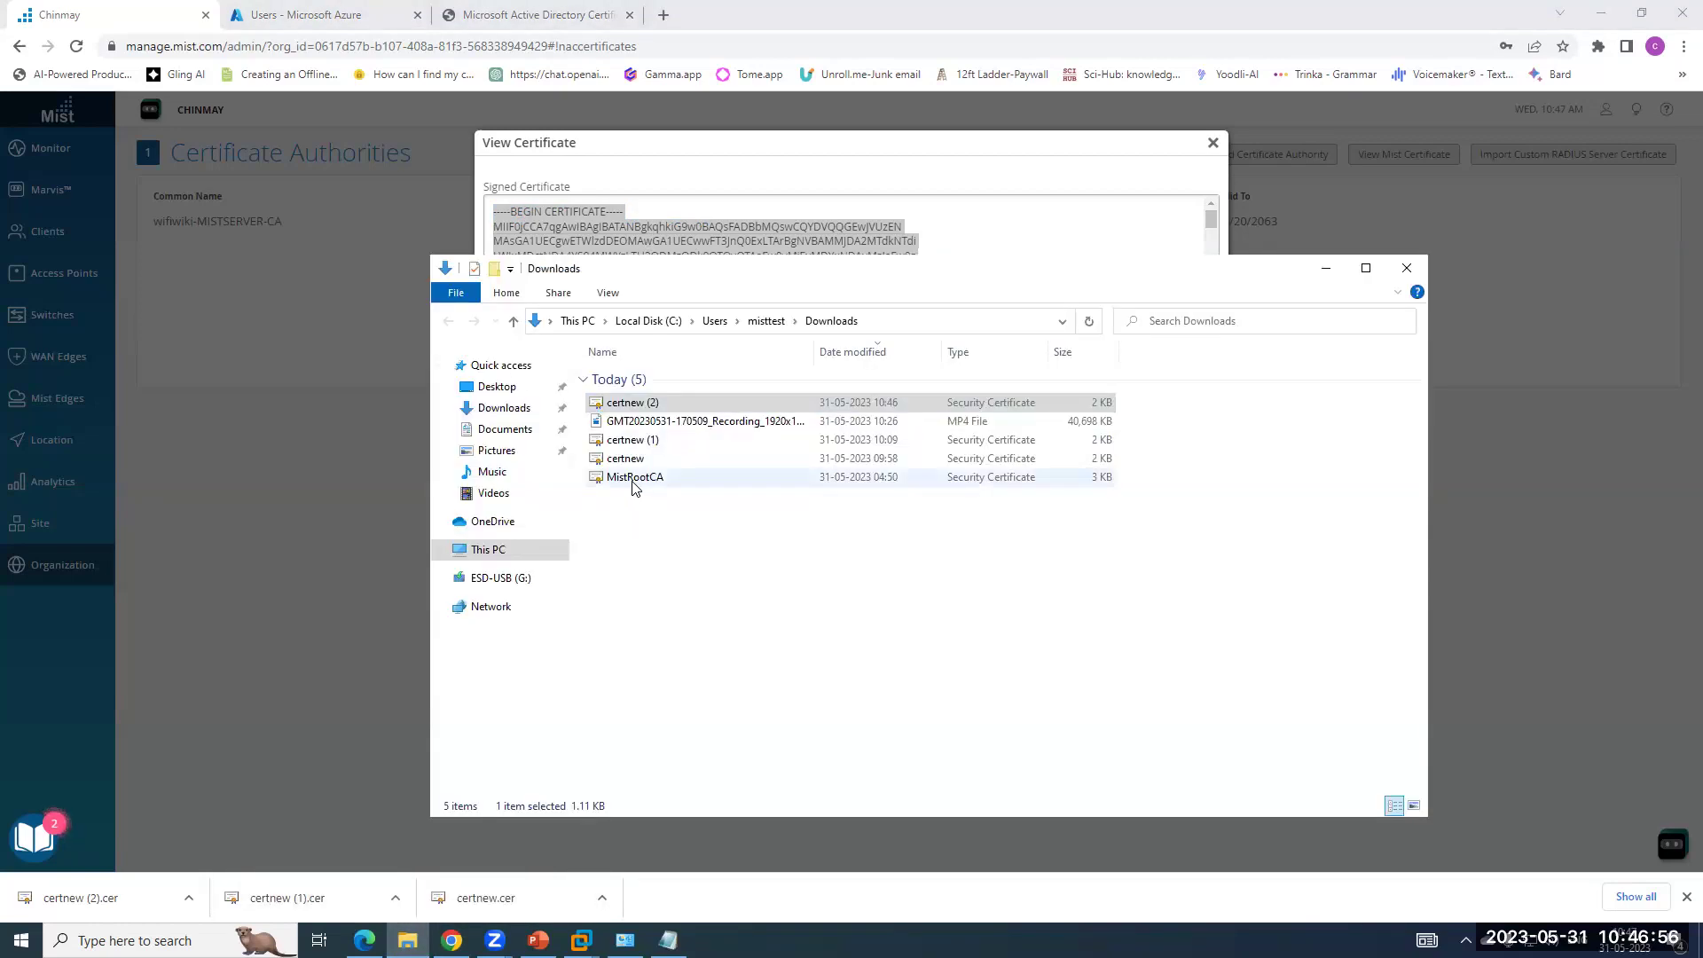
pyautogui.click(635, 484)
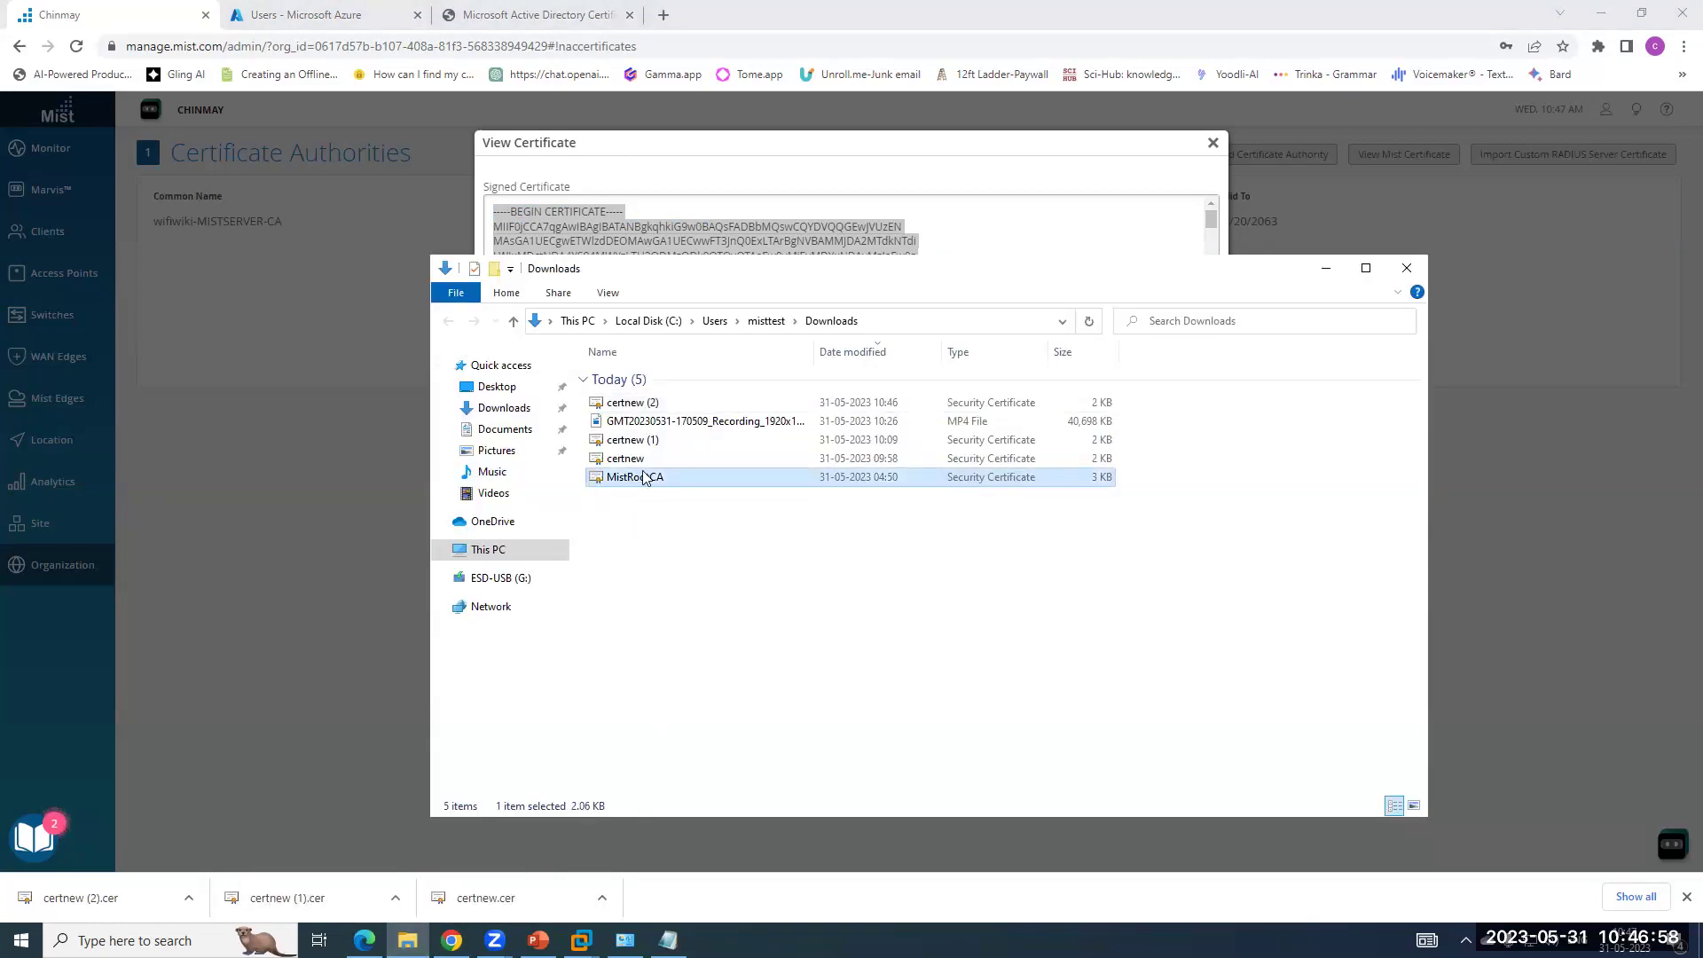
pyautogui.click(1460, 907)
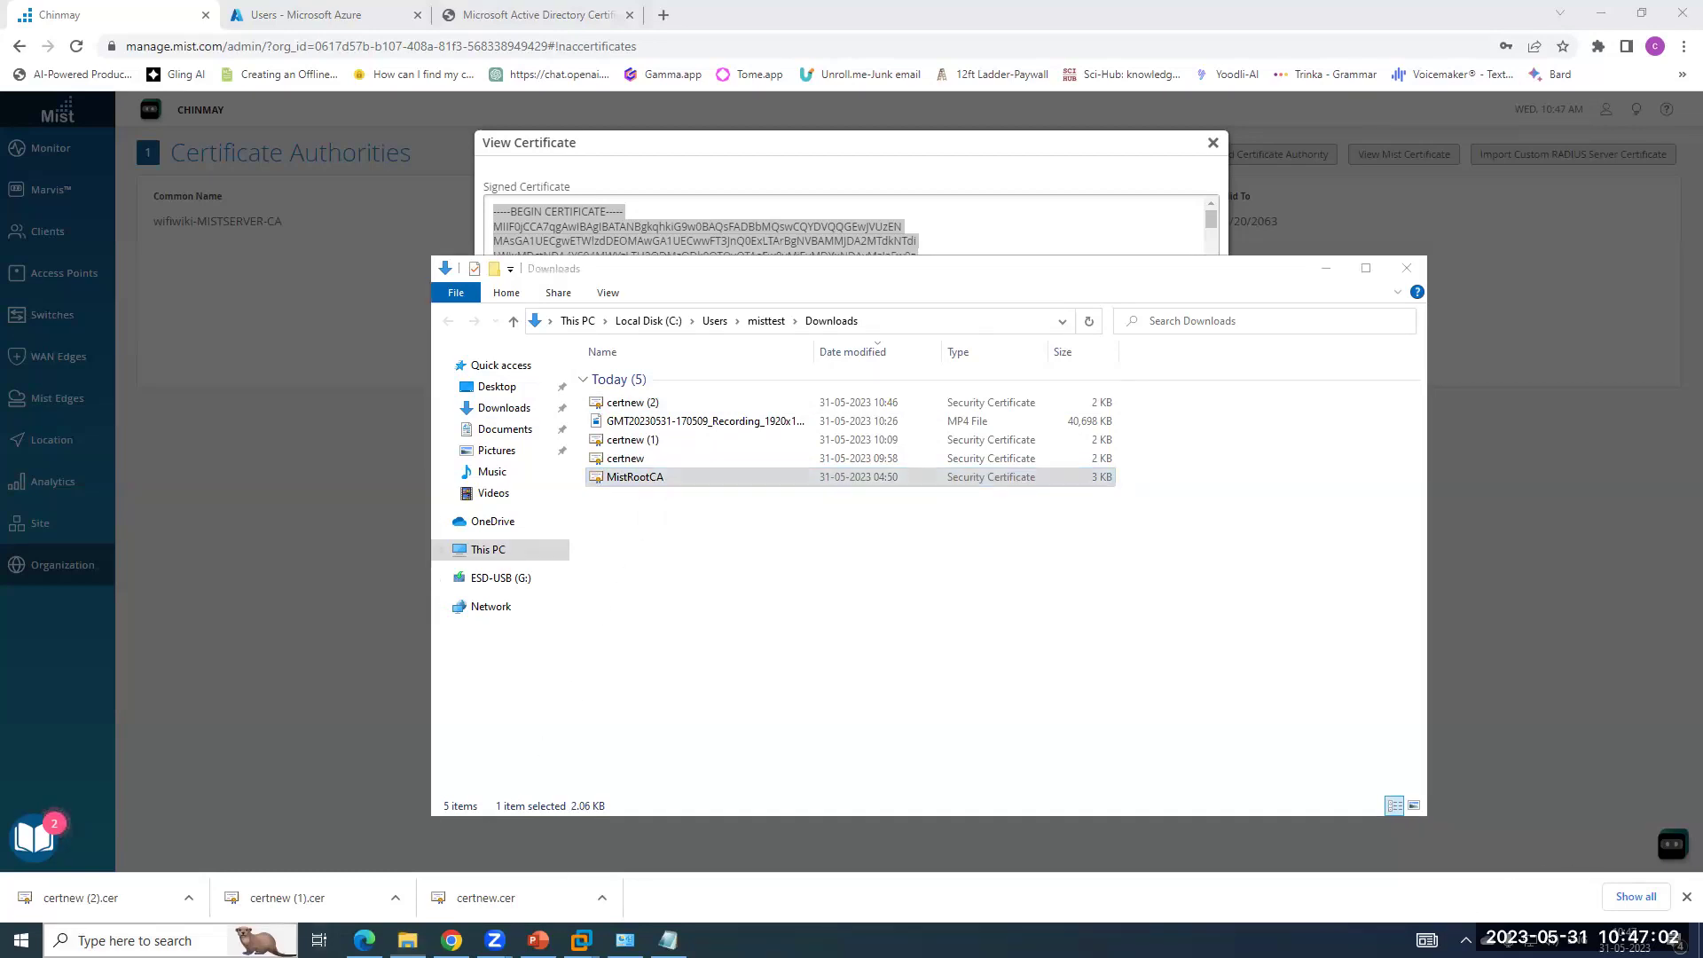
pyautogui.click(133, 941)
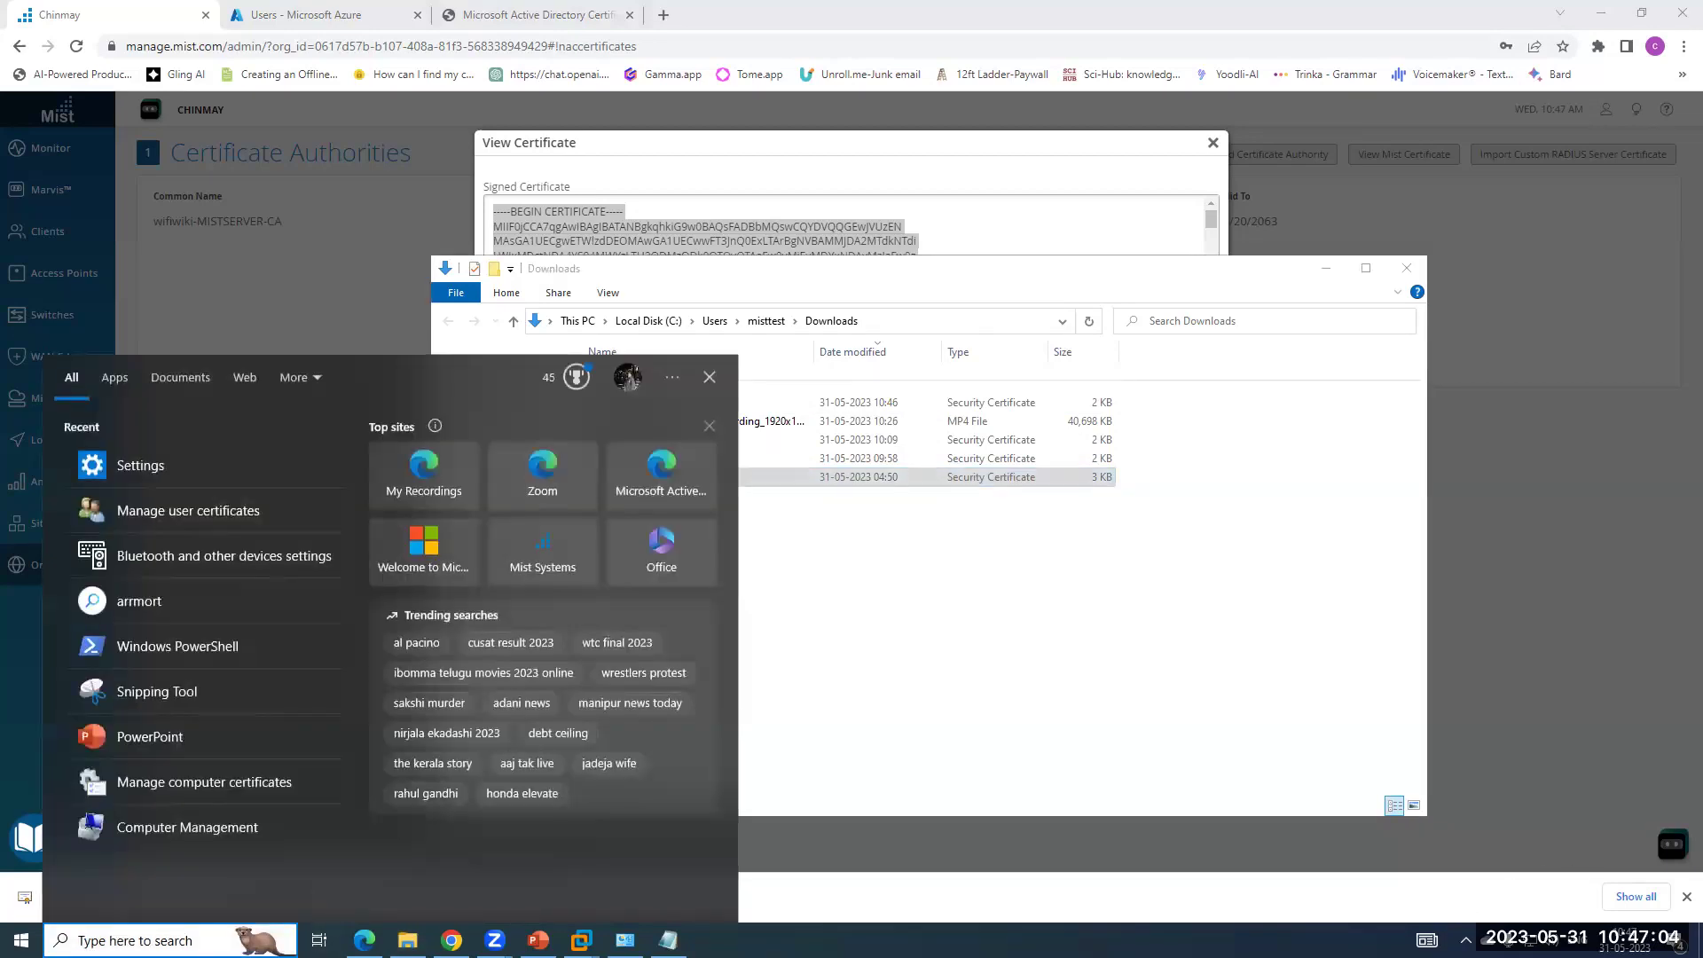
# Search 'user' to launch the current user's Certificate Manager, maximised.
pyautogui.write('user')
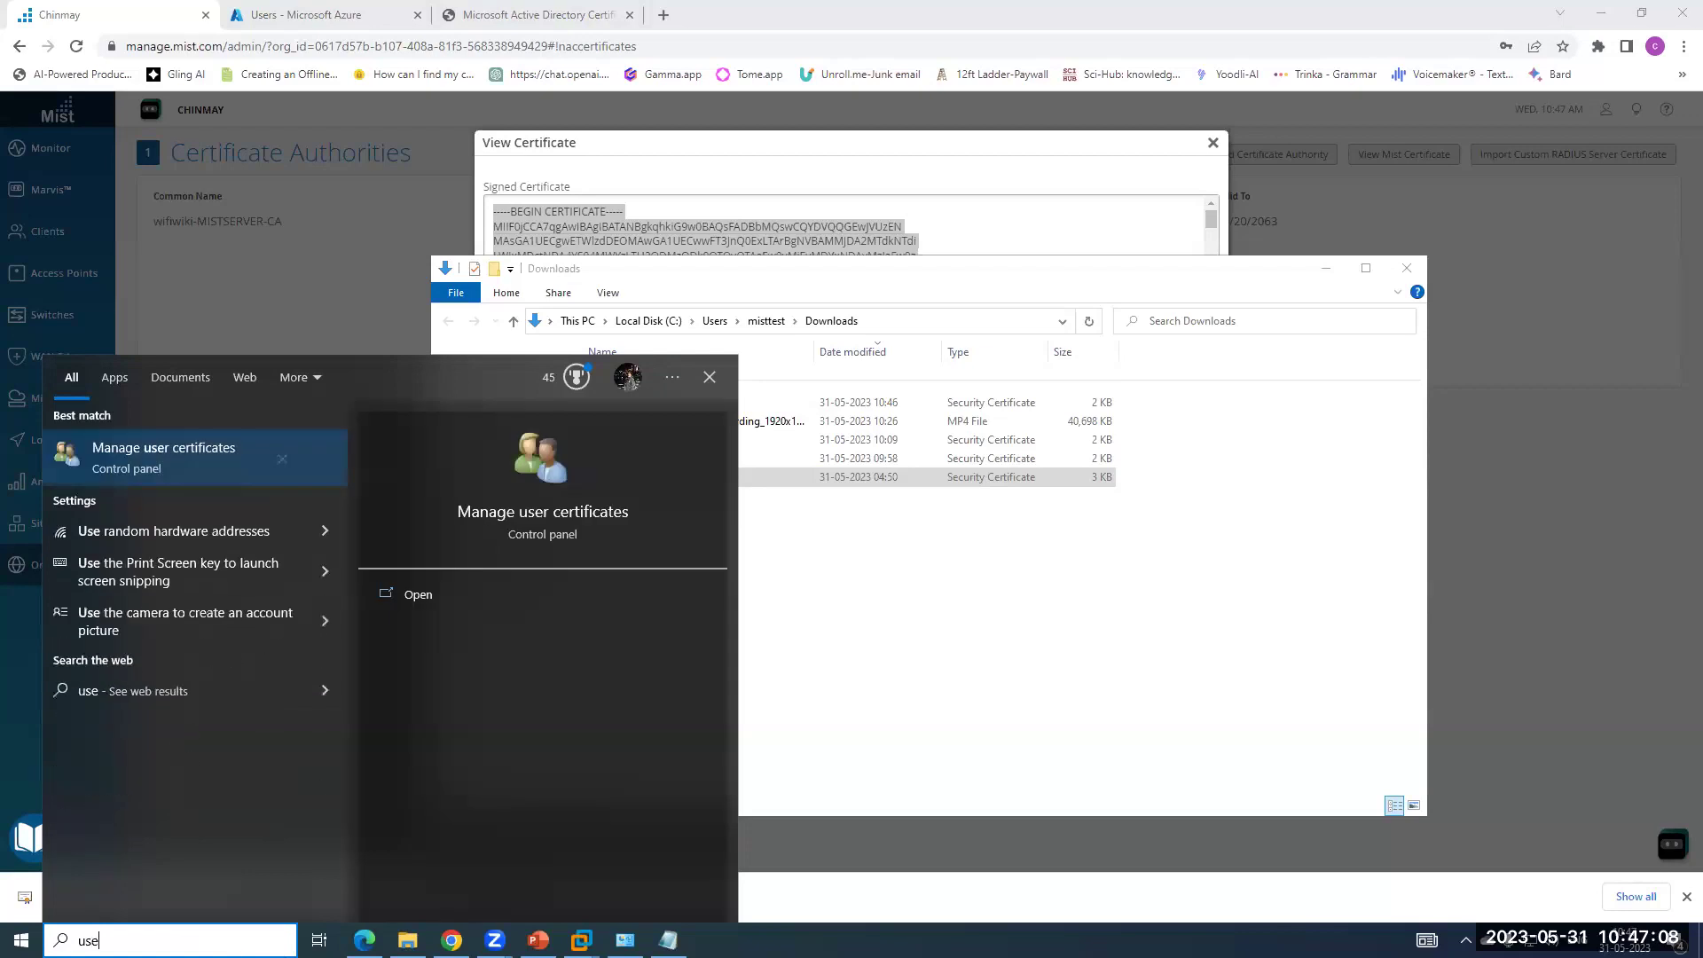
pyautogui.click(135, 453)
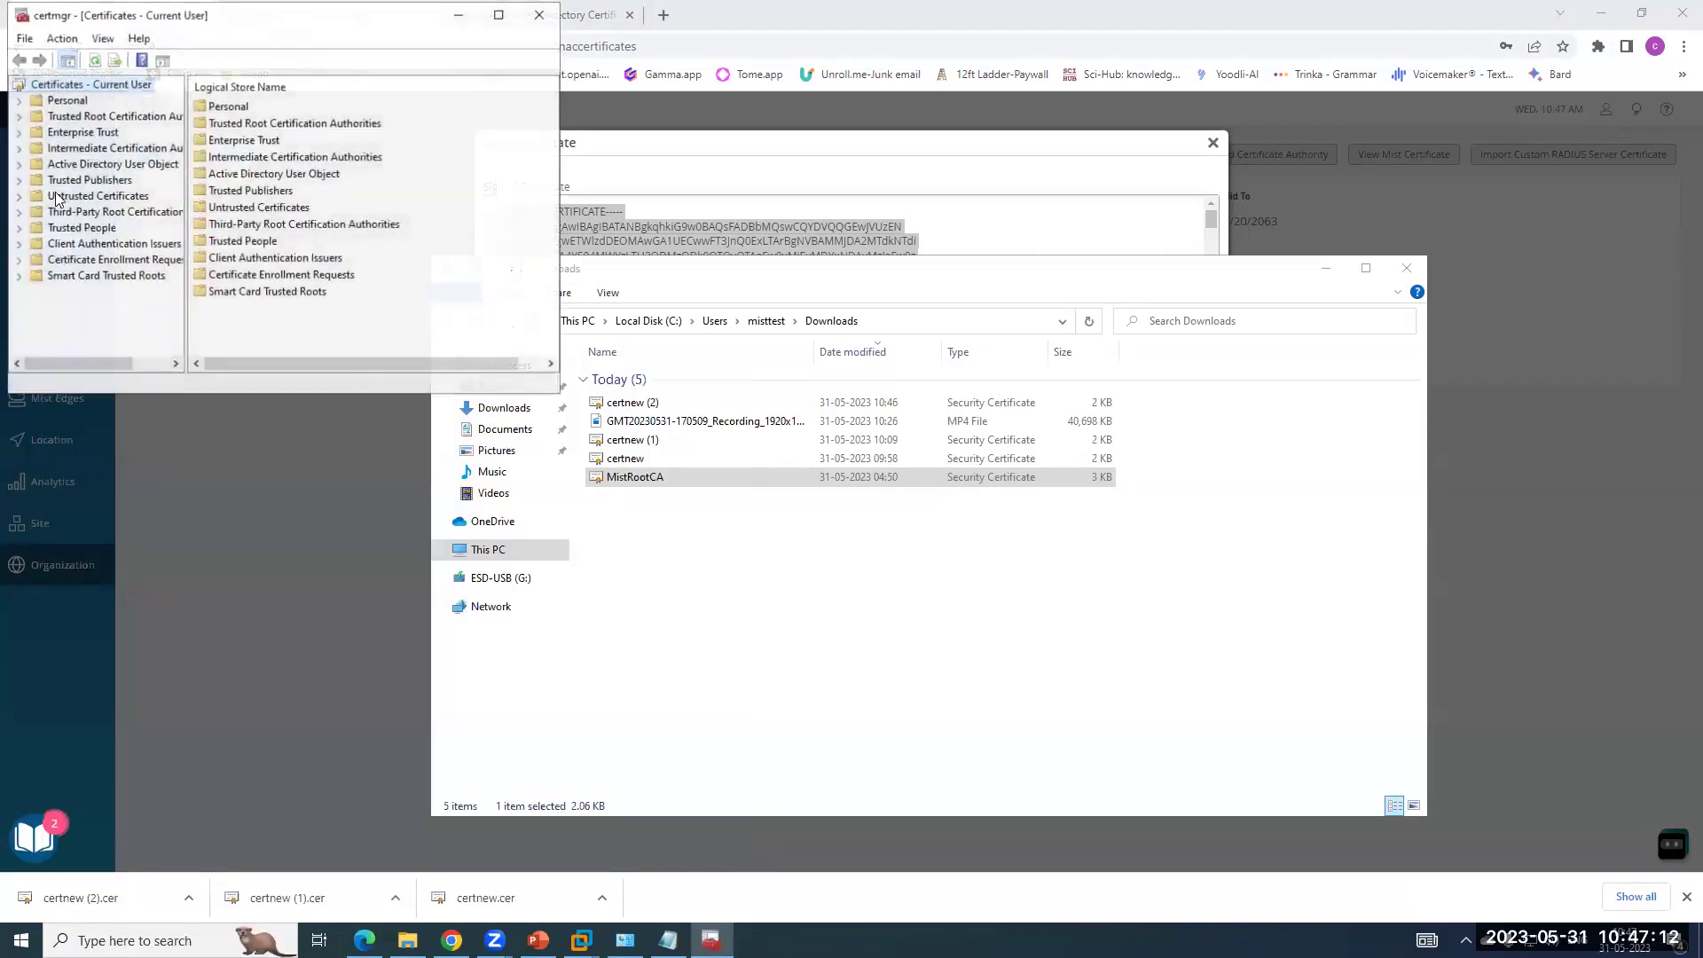
pyautogui.doubleClick(371, 36)
# Import MistRootCA into Trusted Root Certification Authorities via the import wizard.
pyautogui.click(84, 107)
pyautogui.rightClick(91, 107)
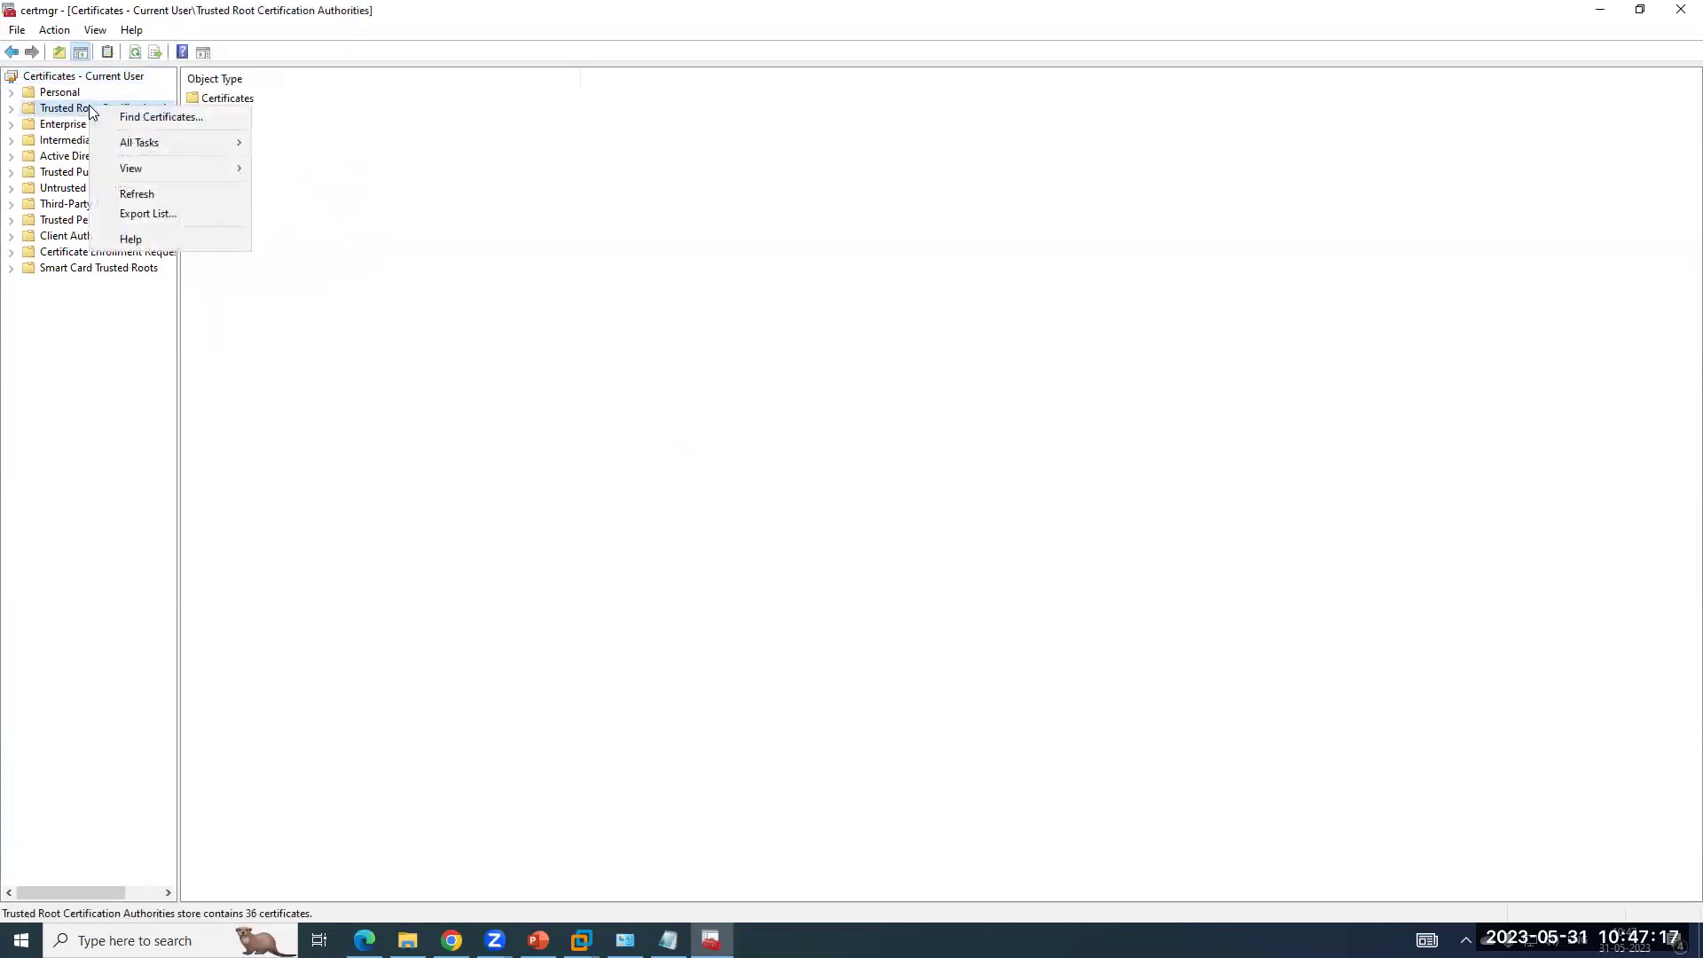
pyautogui.moveTo(140, 138)
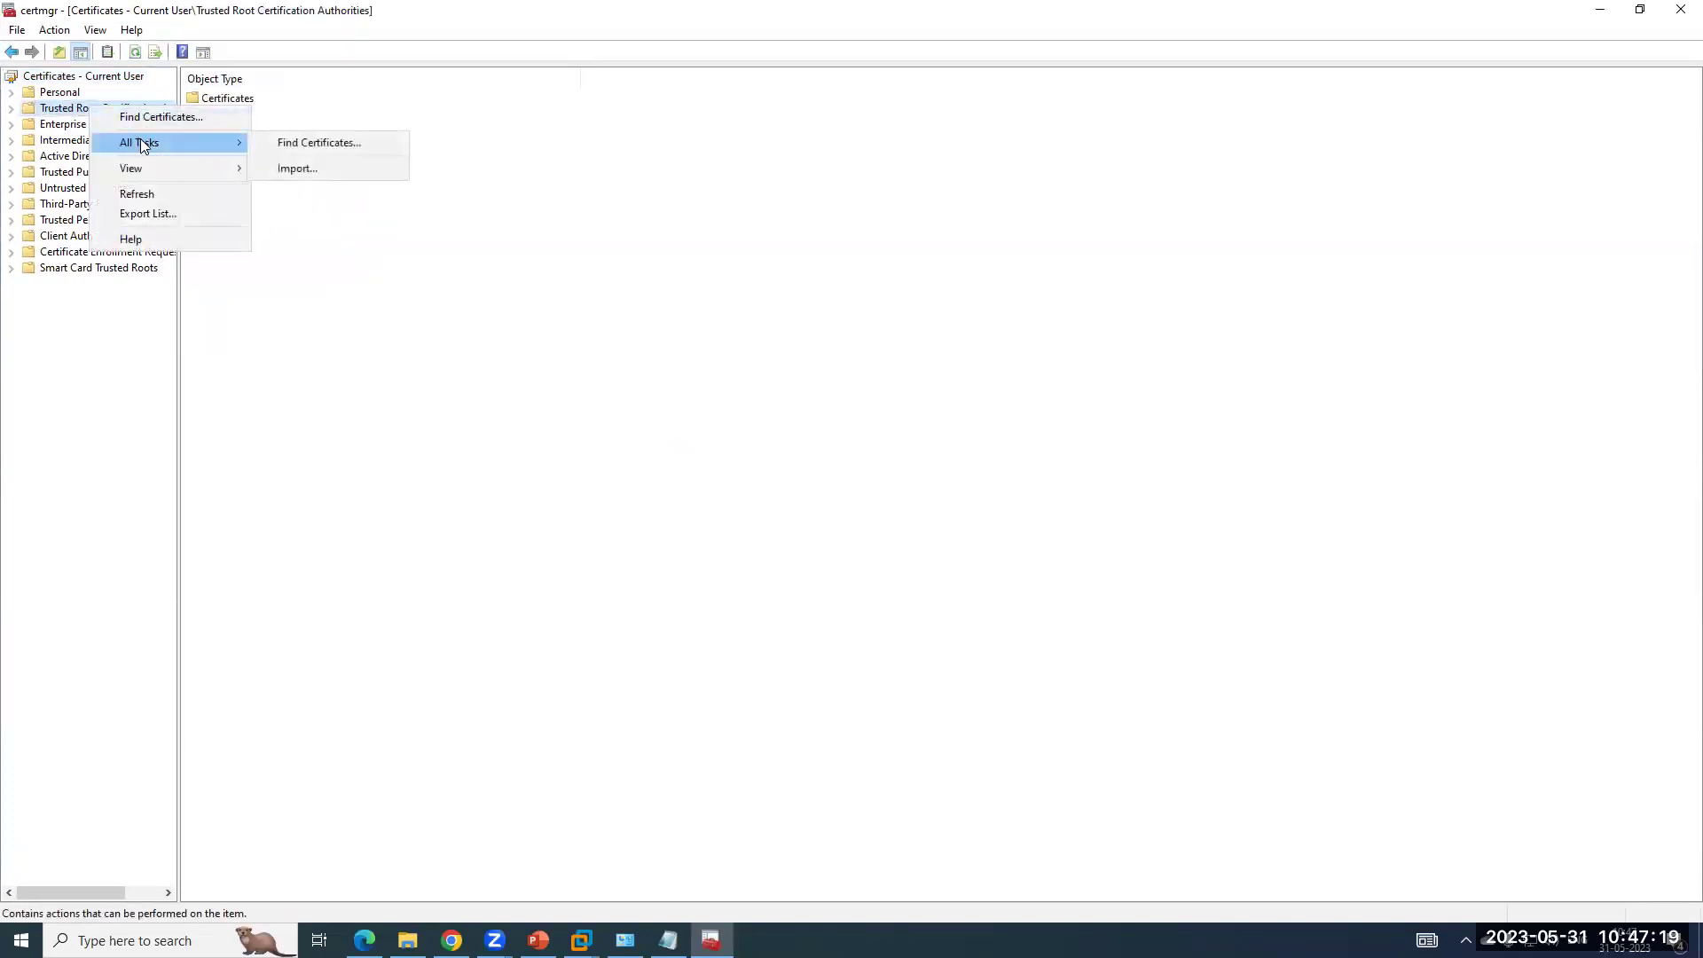
pyautogui.click(285, 169)
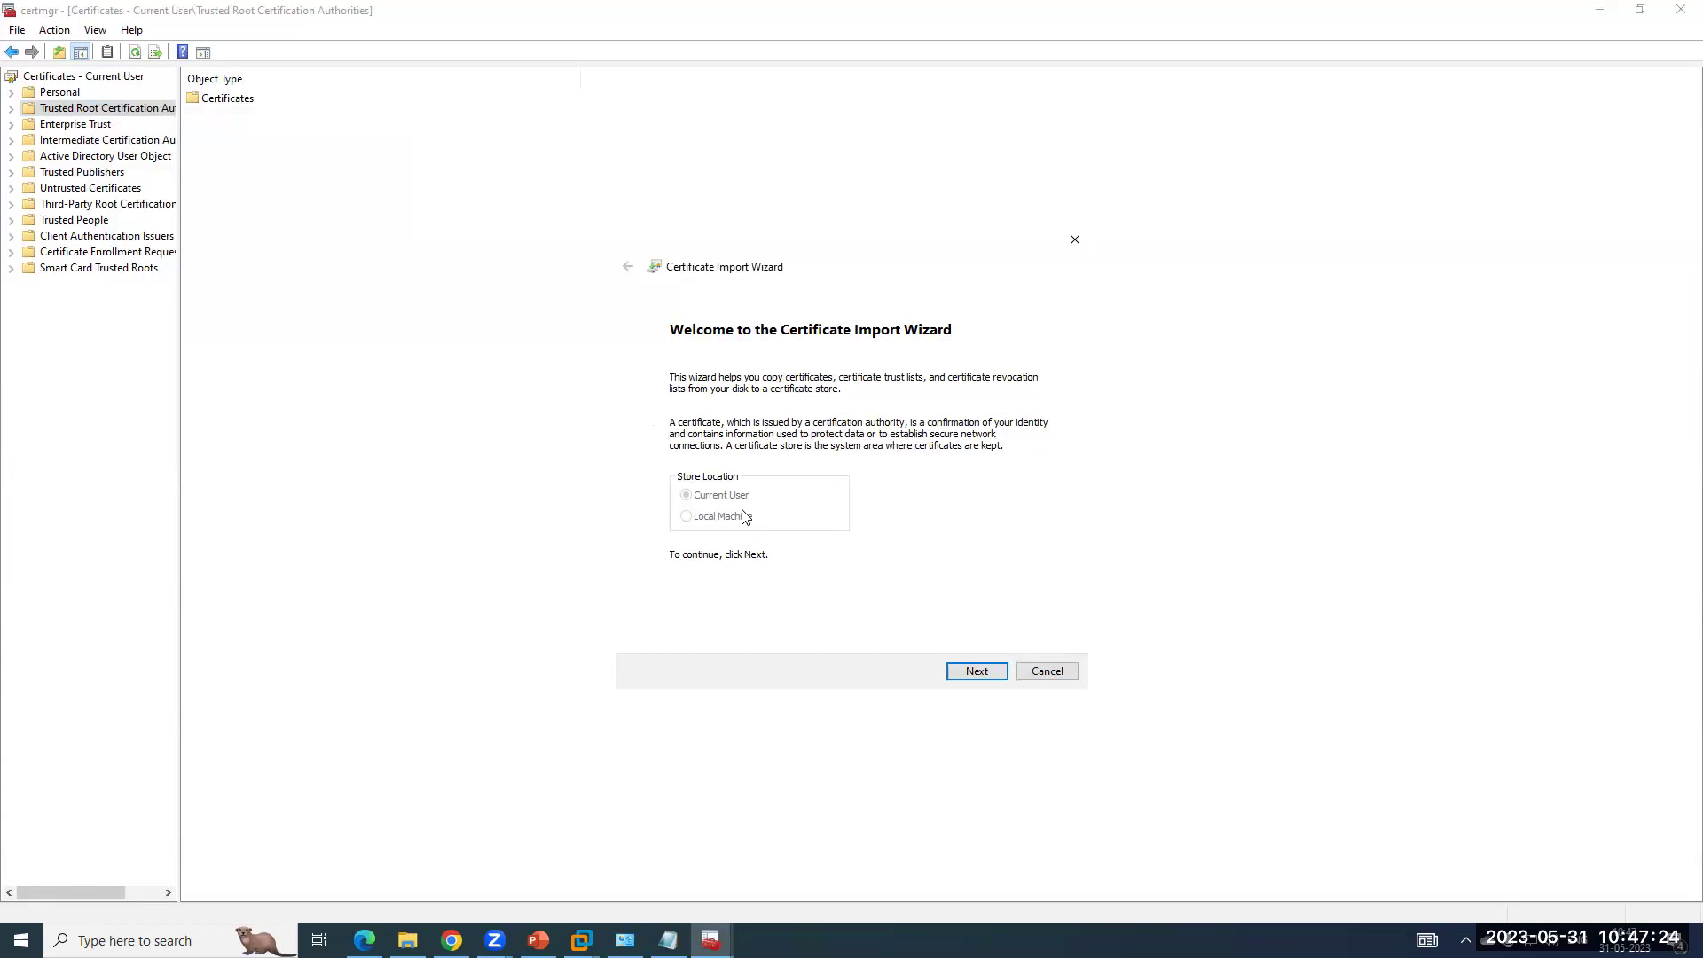
pyautogui.click(964, 667)
pyautogui.click(1009, 406)
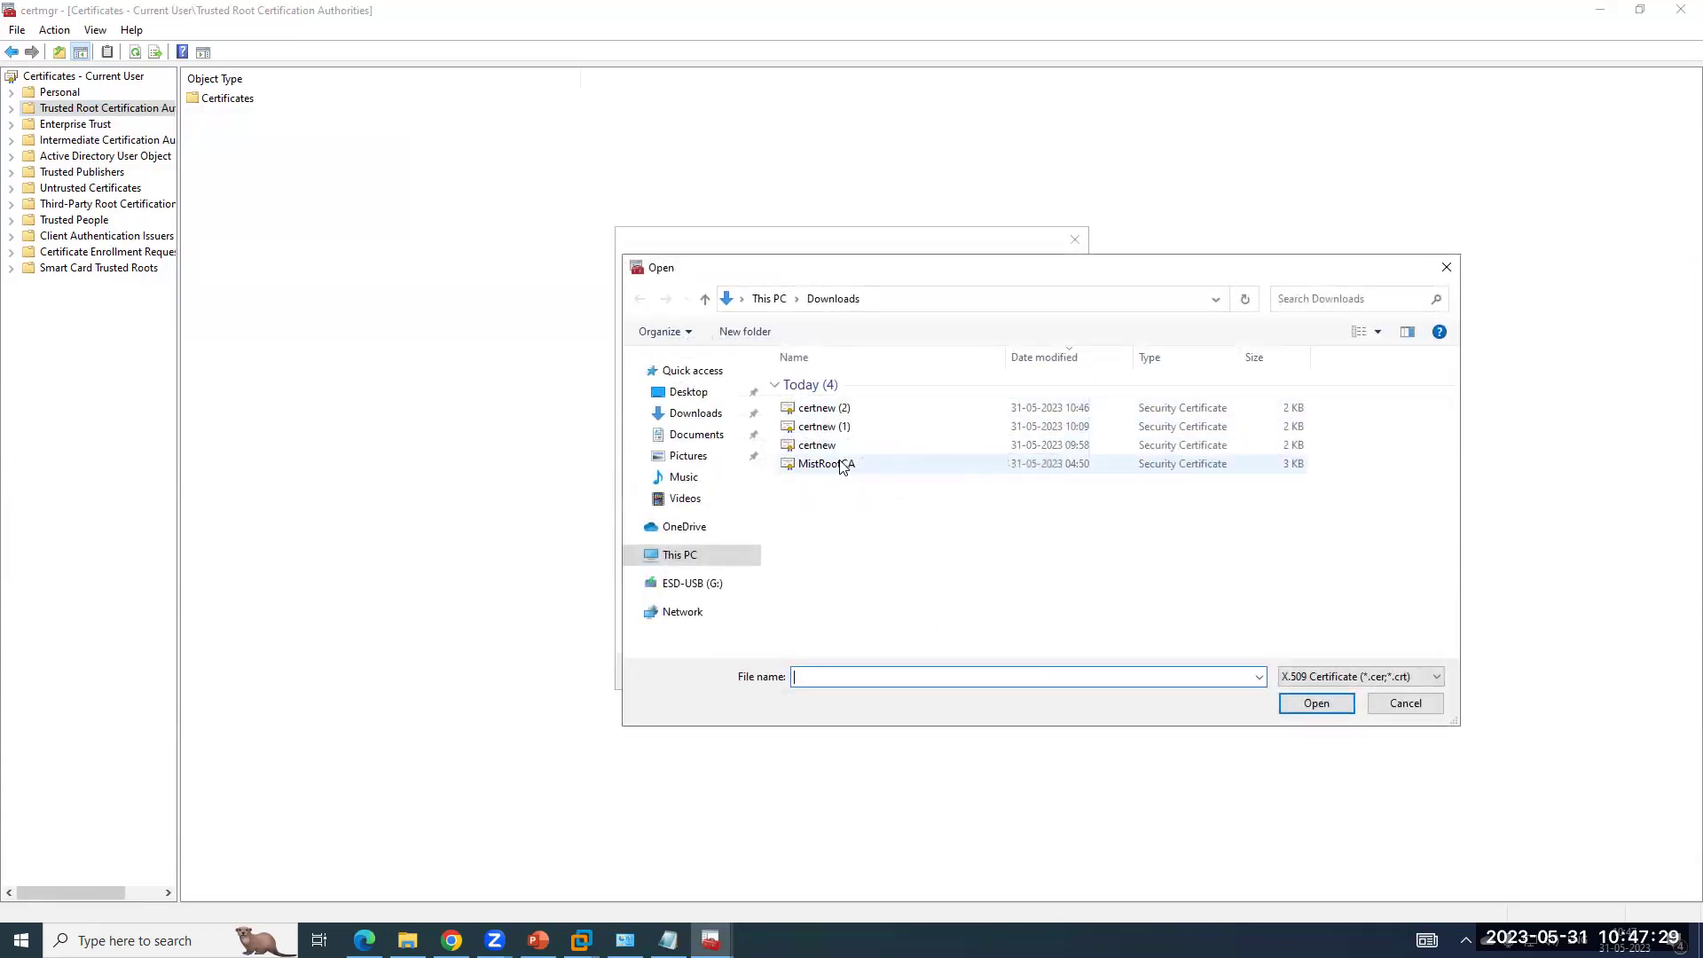
pyautogui.click(839, 464)
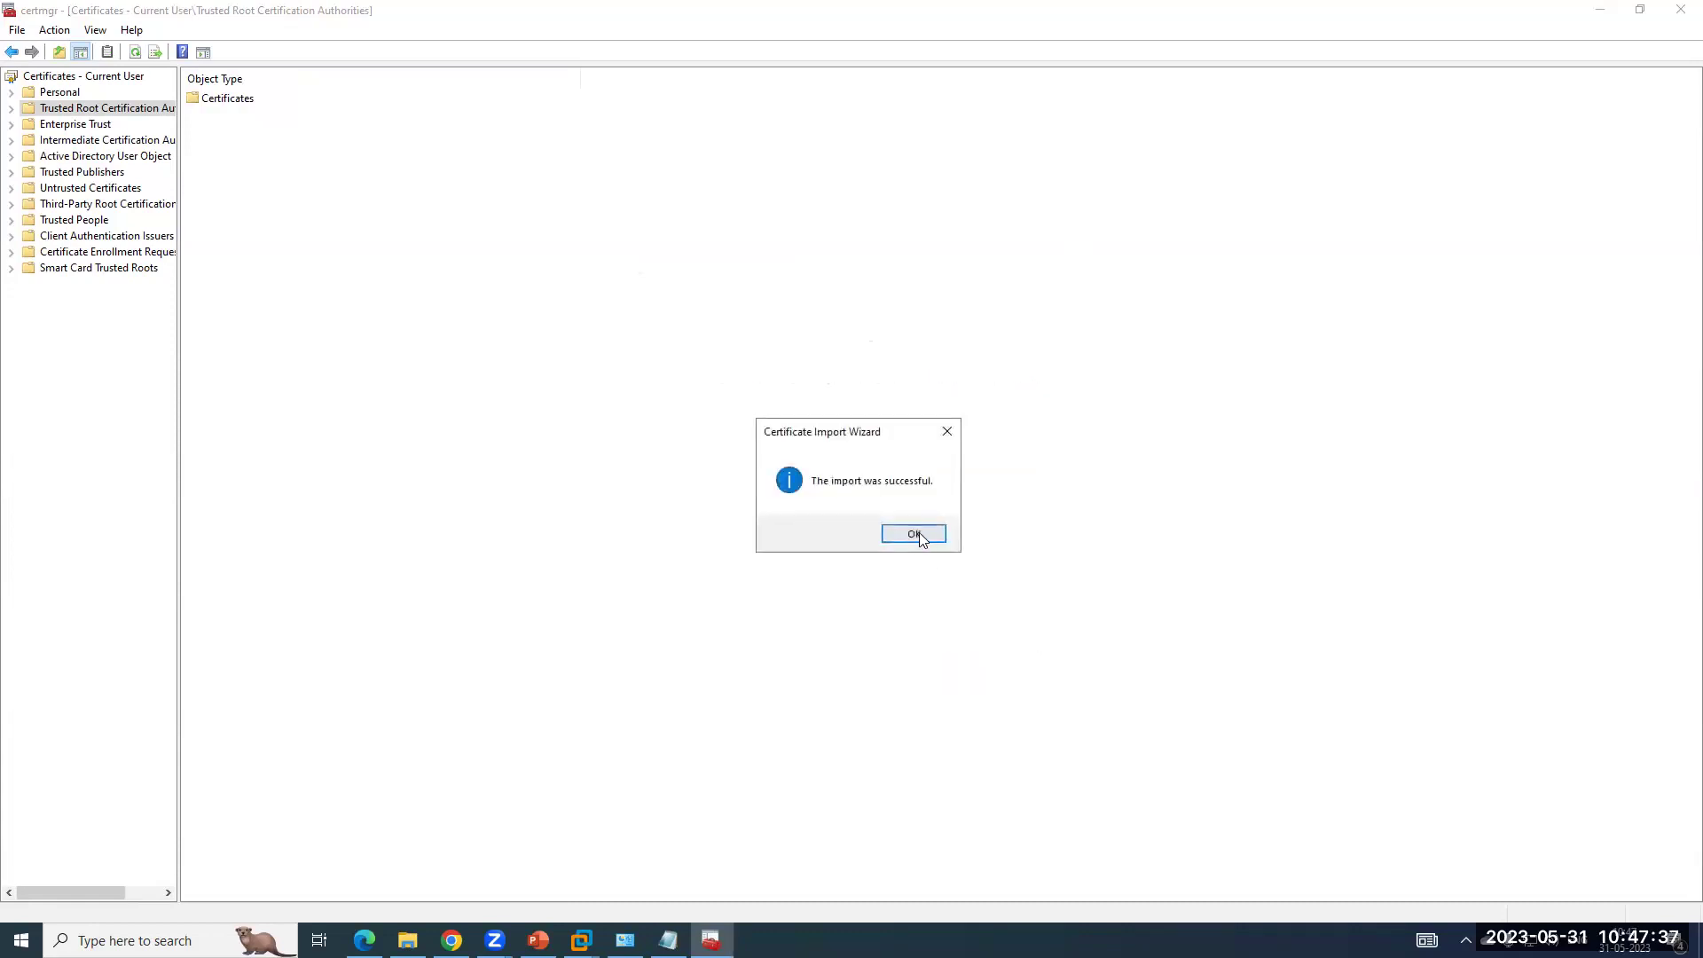
pyautogui.click(918, 535)
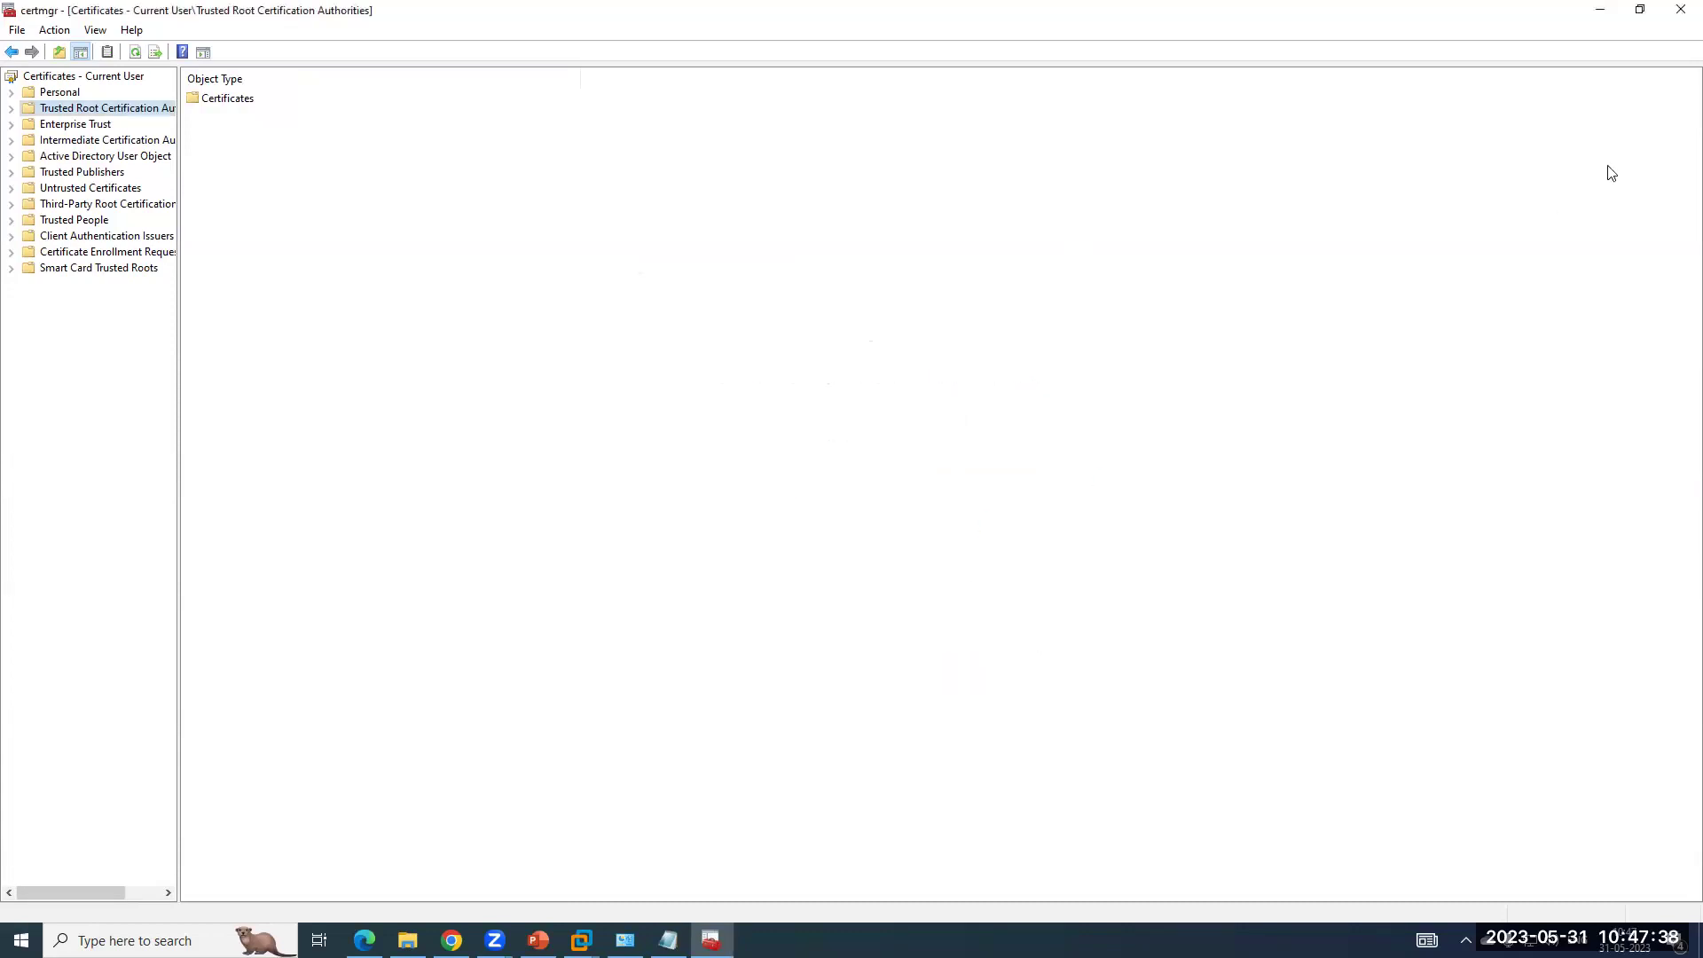
# Close Certificate Manager, the Downloads folder, and the Mist certificate viewer.
pyautogui.click(1679, 17)
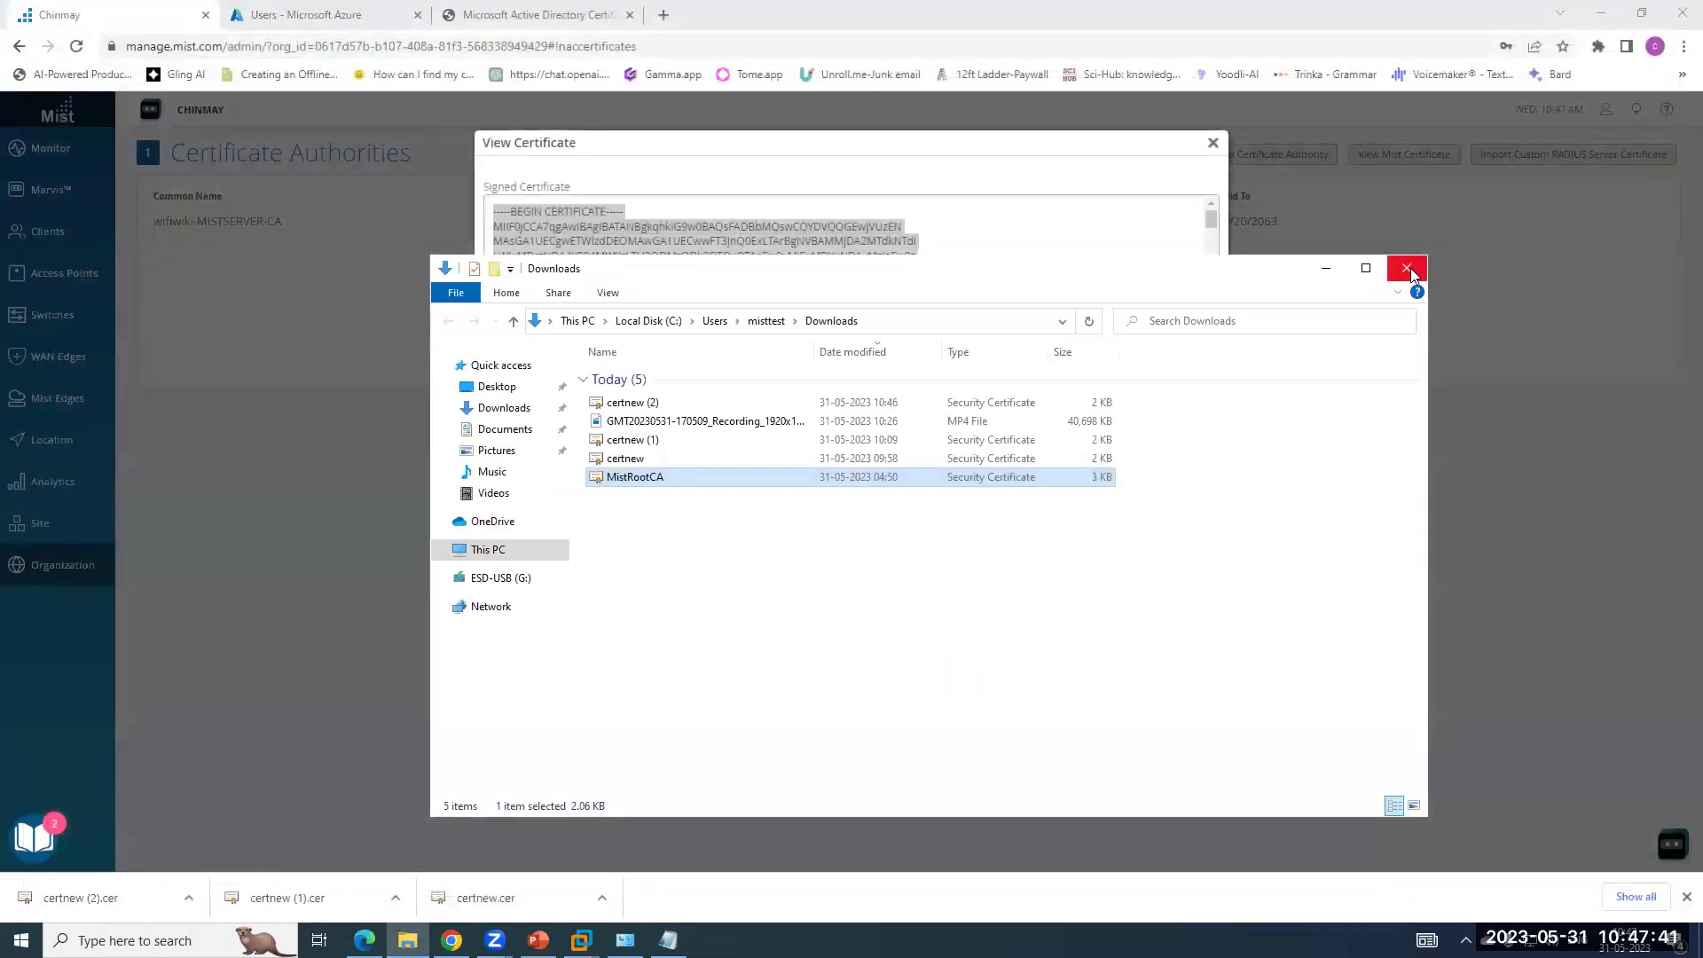
pyautogui.click(1413, 268)
pyautogui.click(1212, 143)
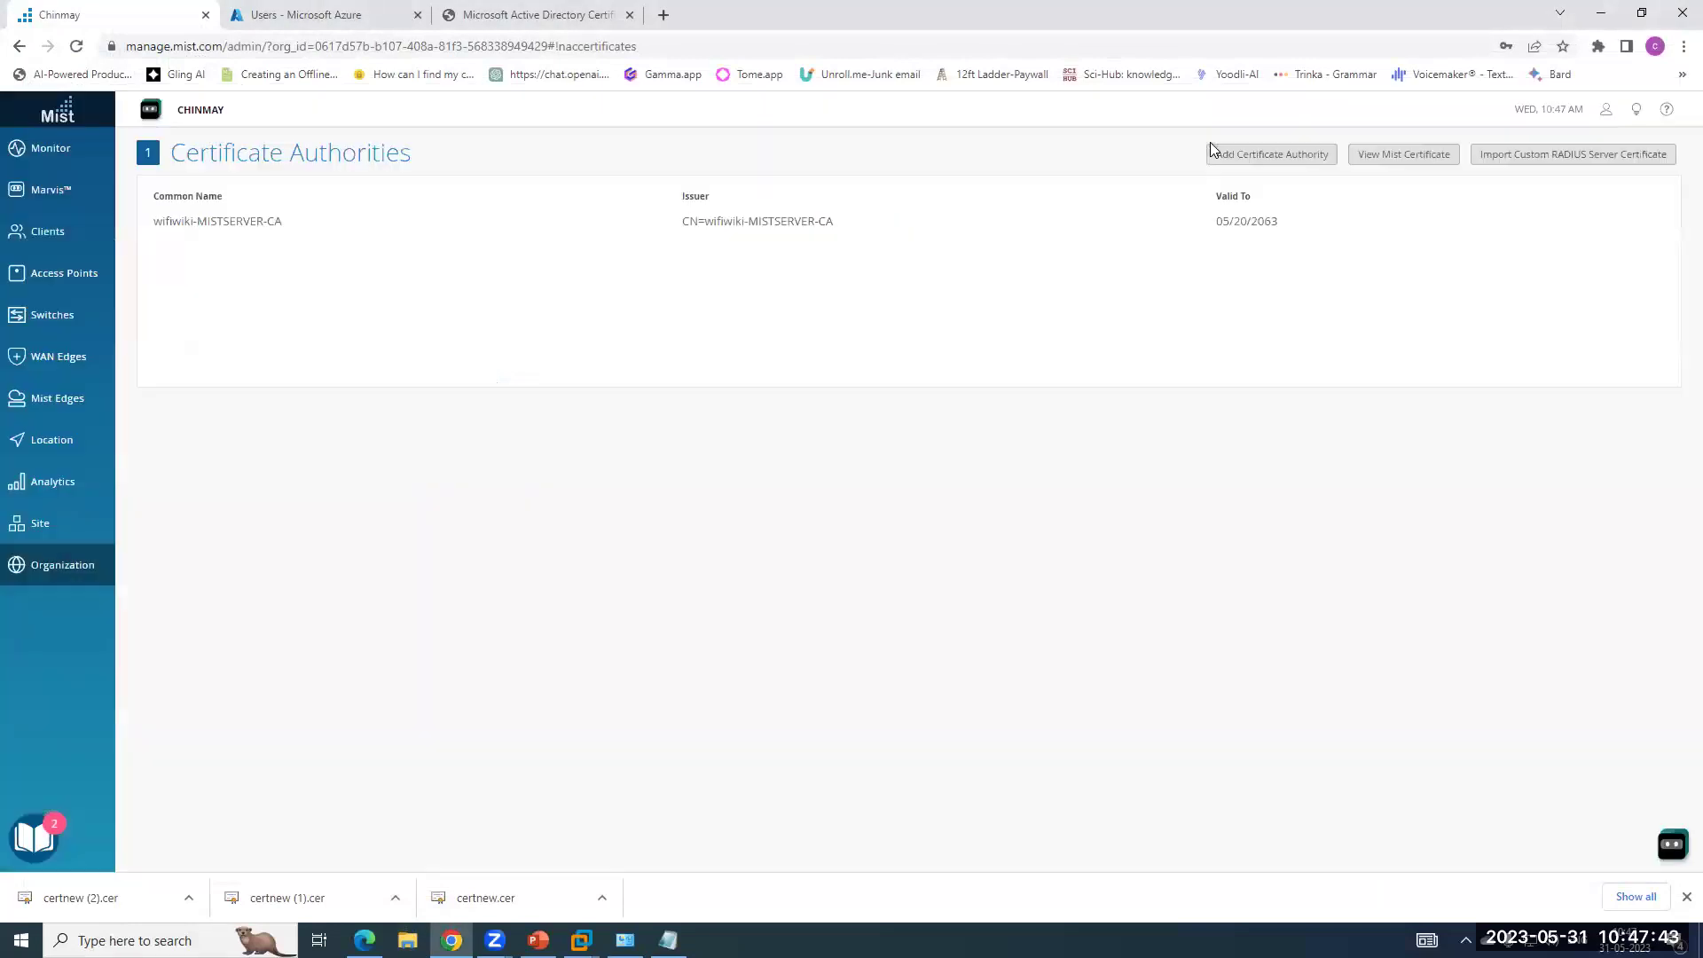
# Add EAP-TLS and Wireless labels to Auth Policies rule 1, save, then open the Wi-Fi list.
pyautogui.moveTo(67, 582)
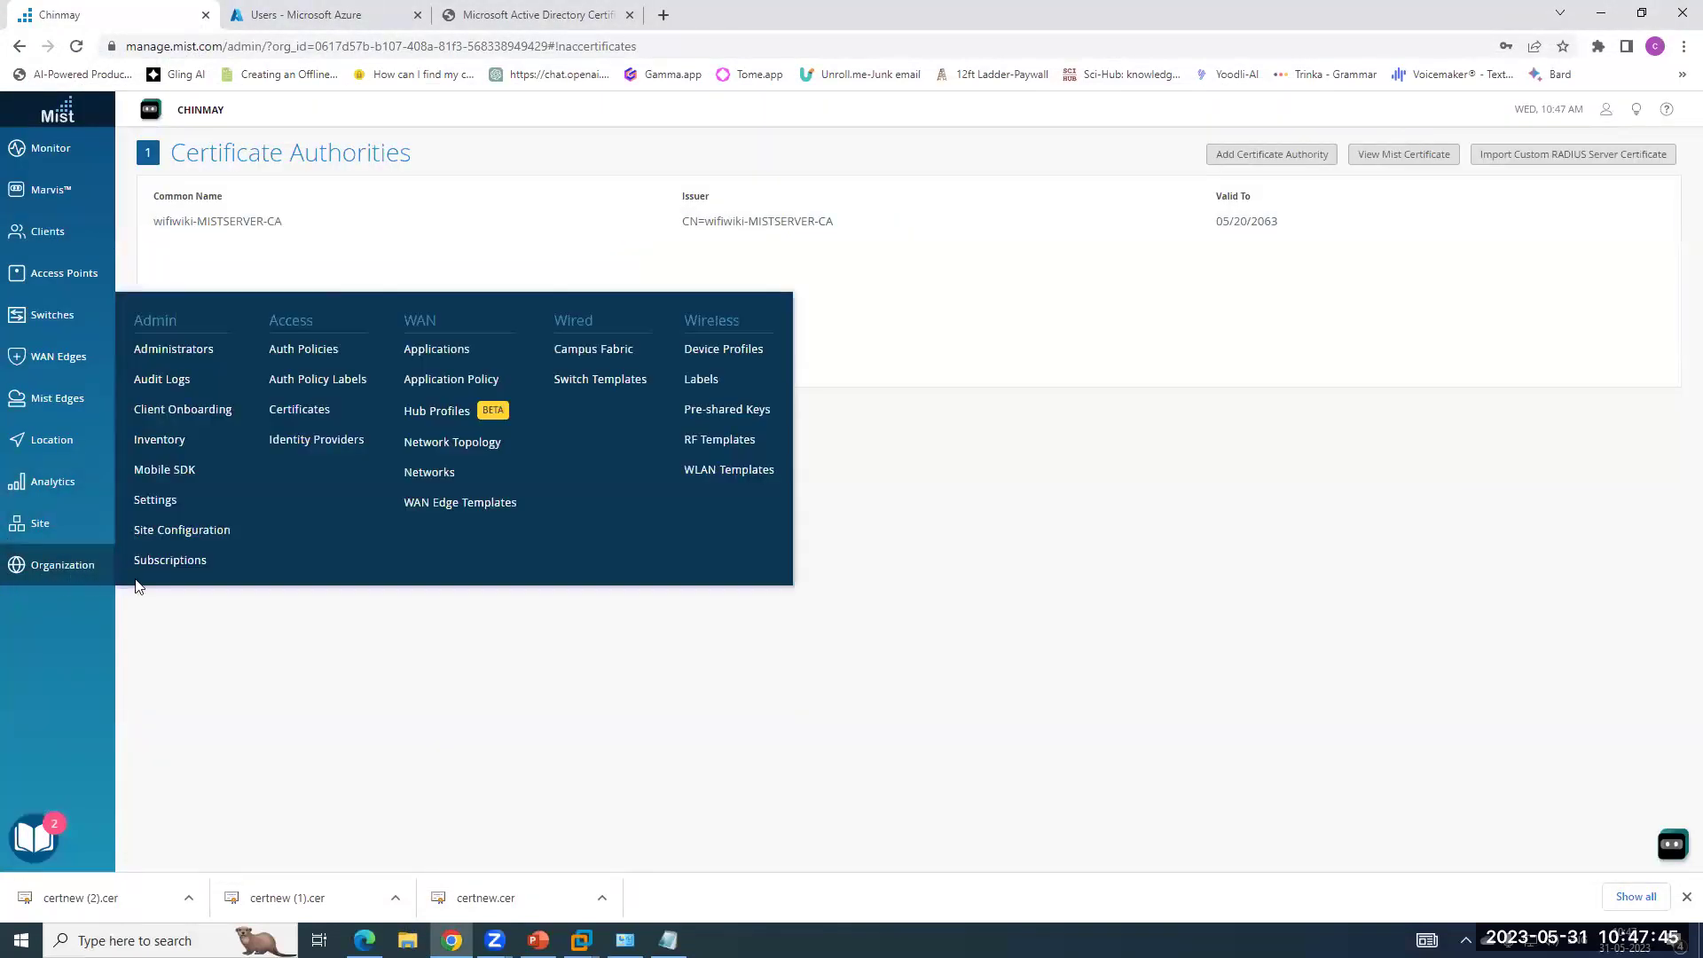
pyautogui.click(302, 351)
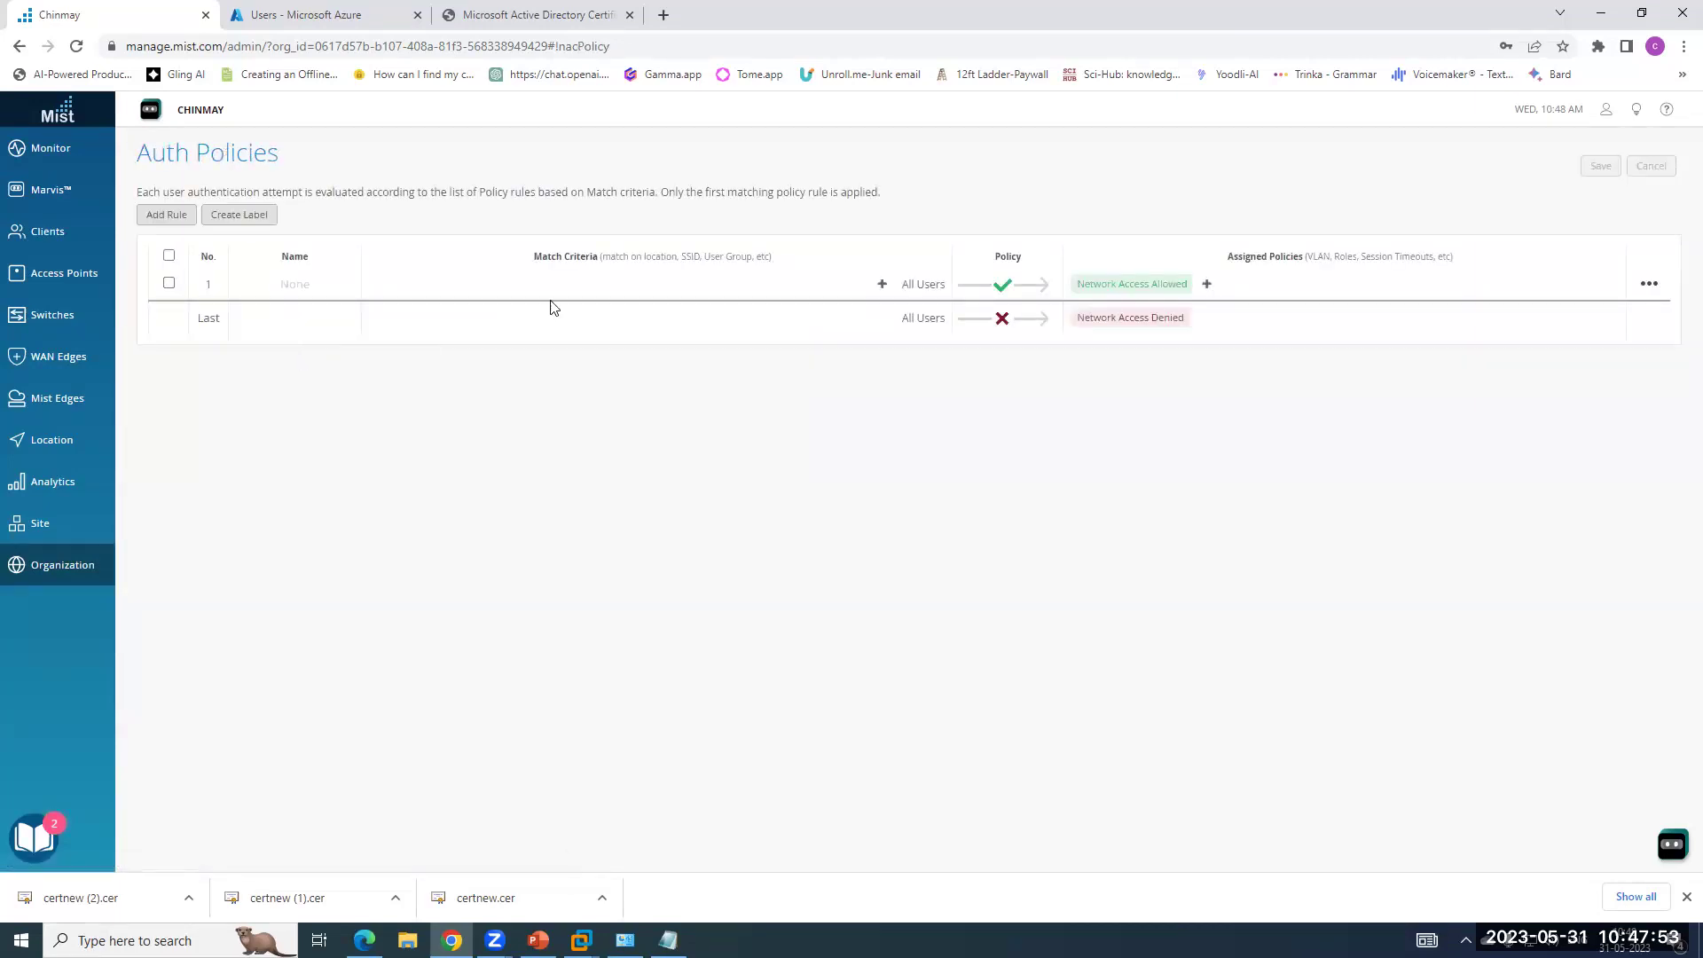
pyautogui.click(882, 284)
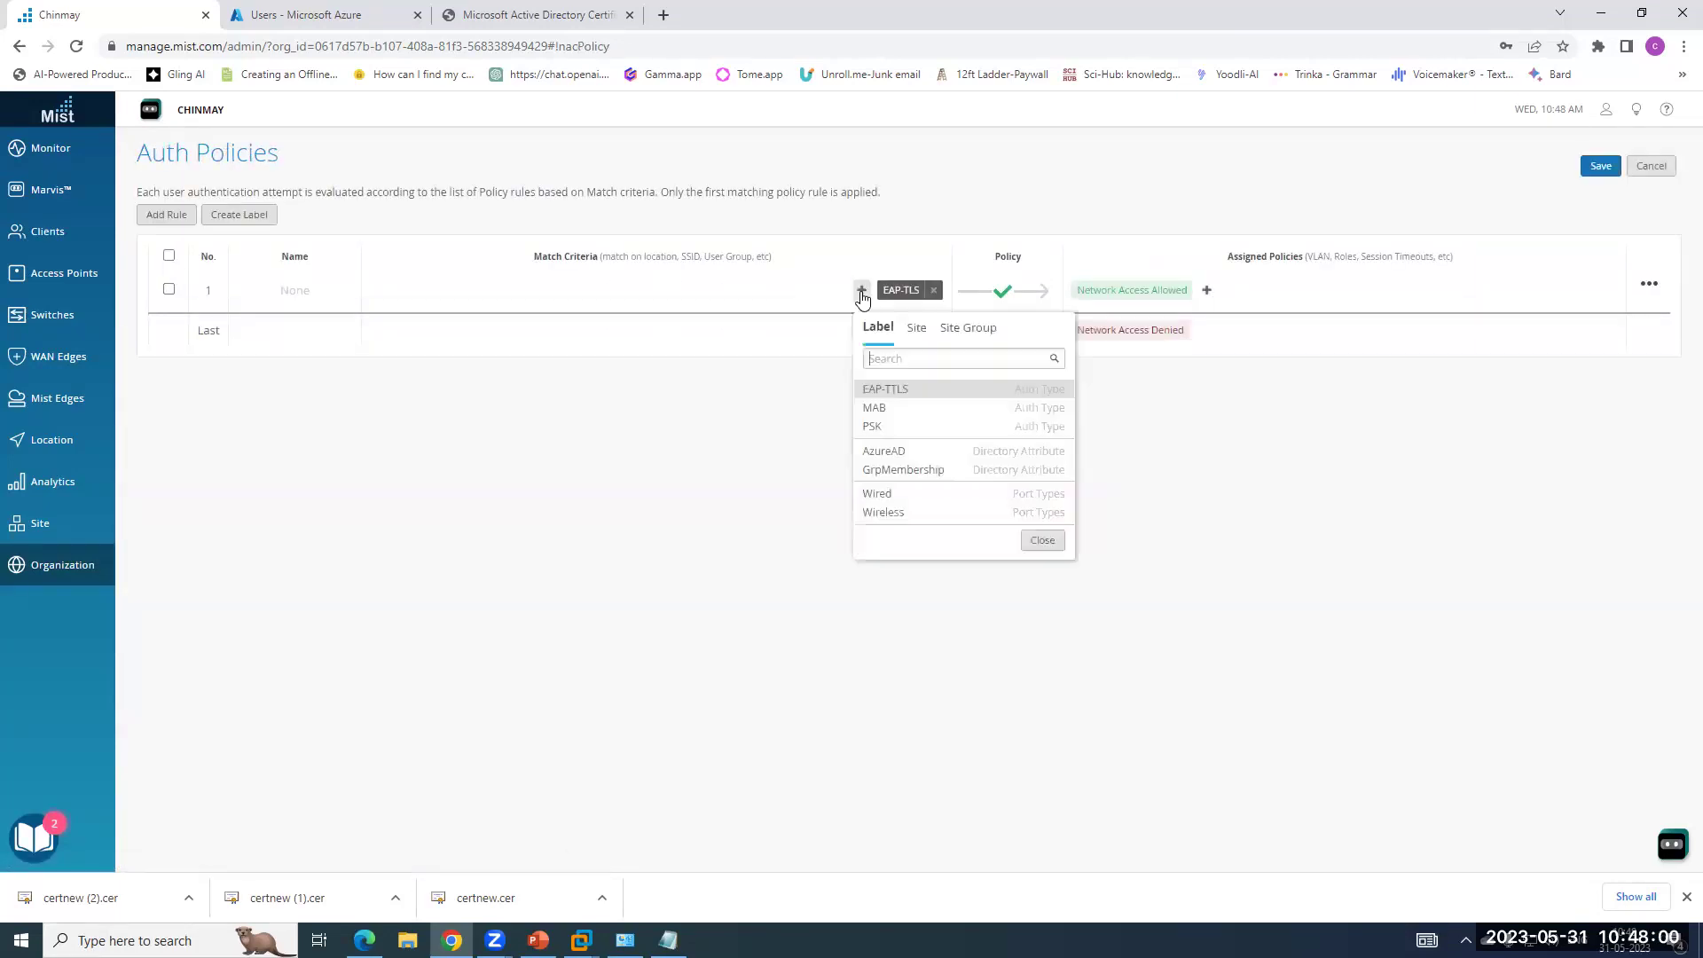
pyautogui.click(890, 516)
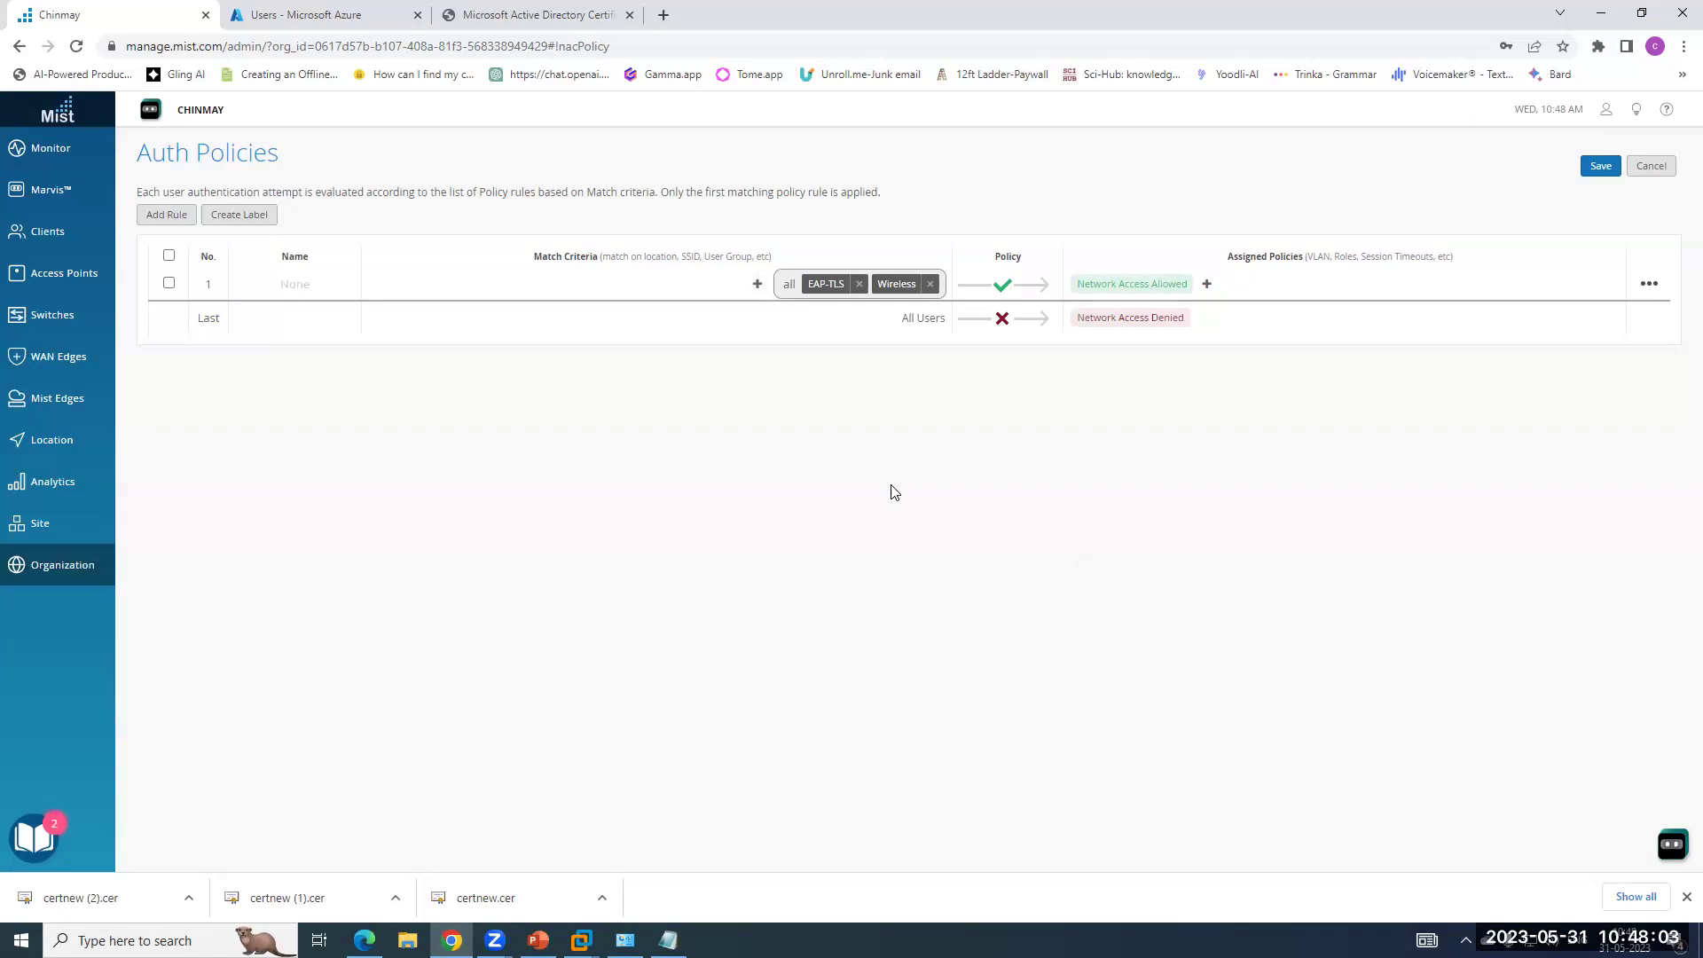
pyautogui.click(1601, 167)
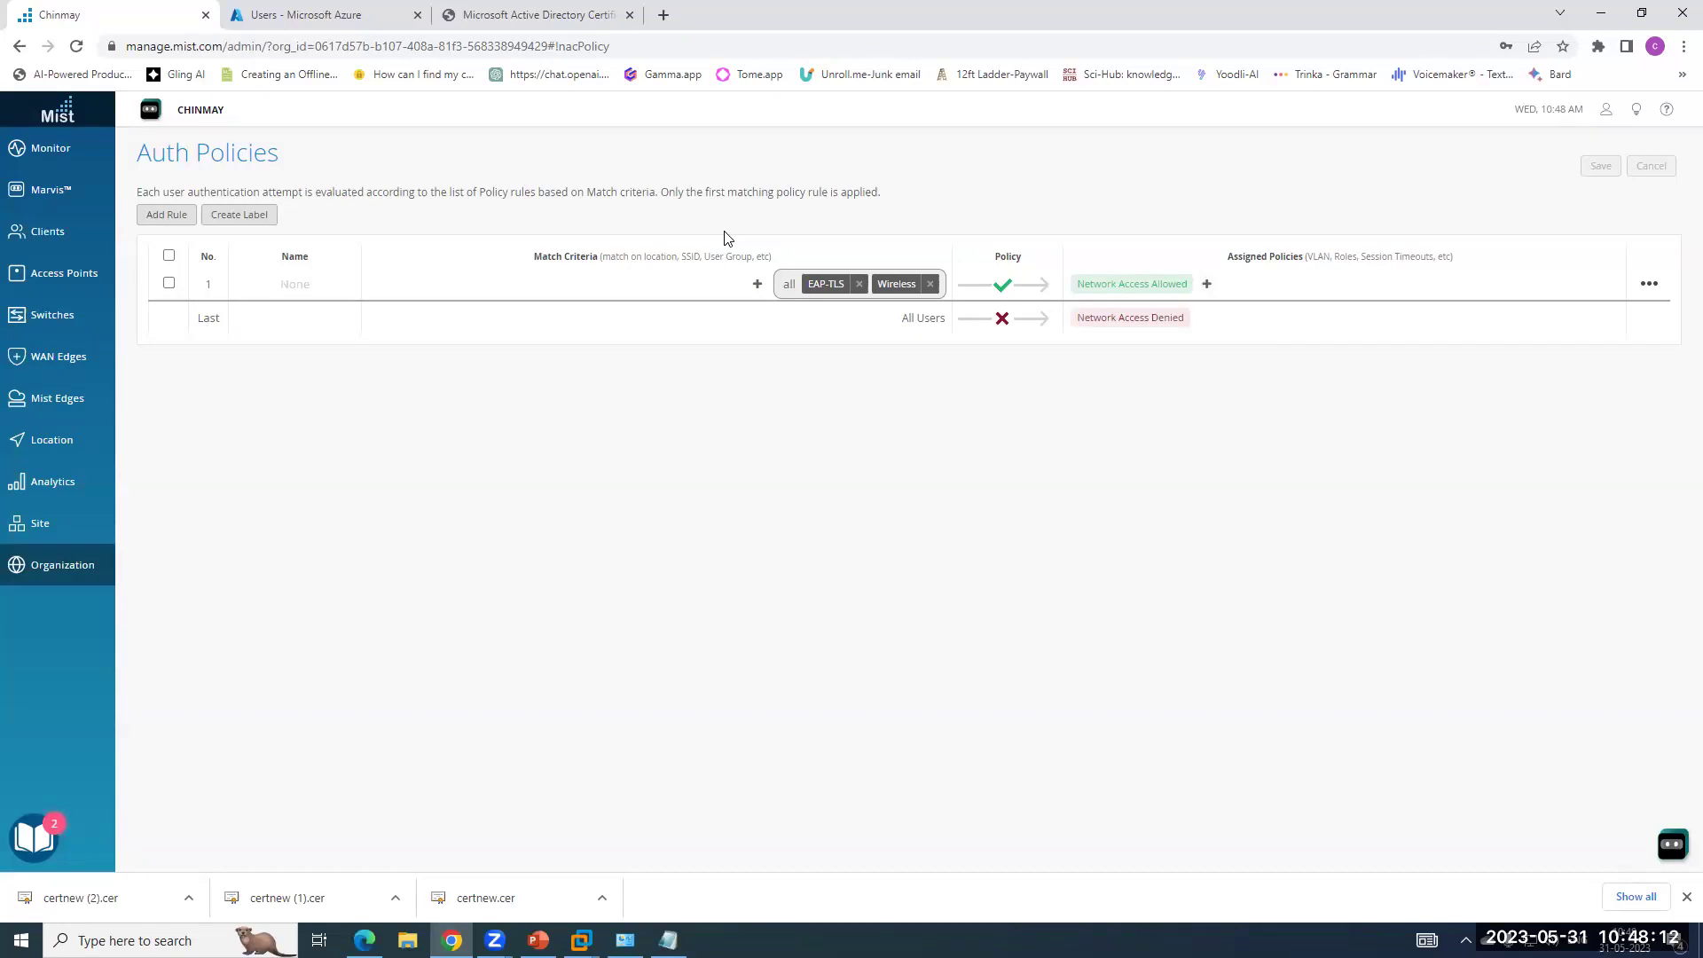
pyautogui.moveTo(75, 573)
pyautogui.click(1508, 941)
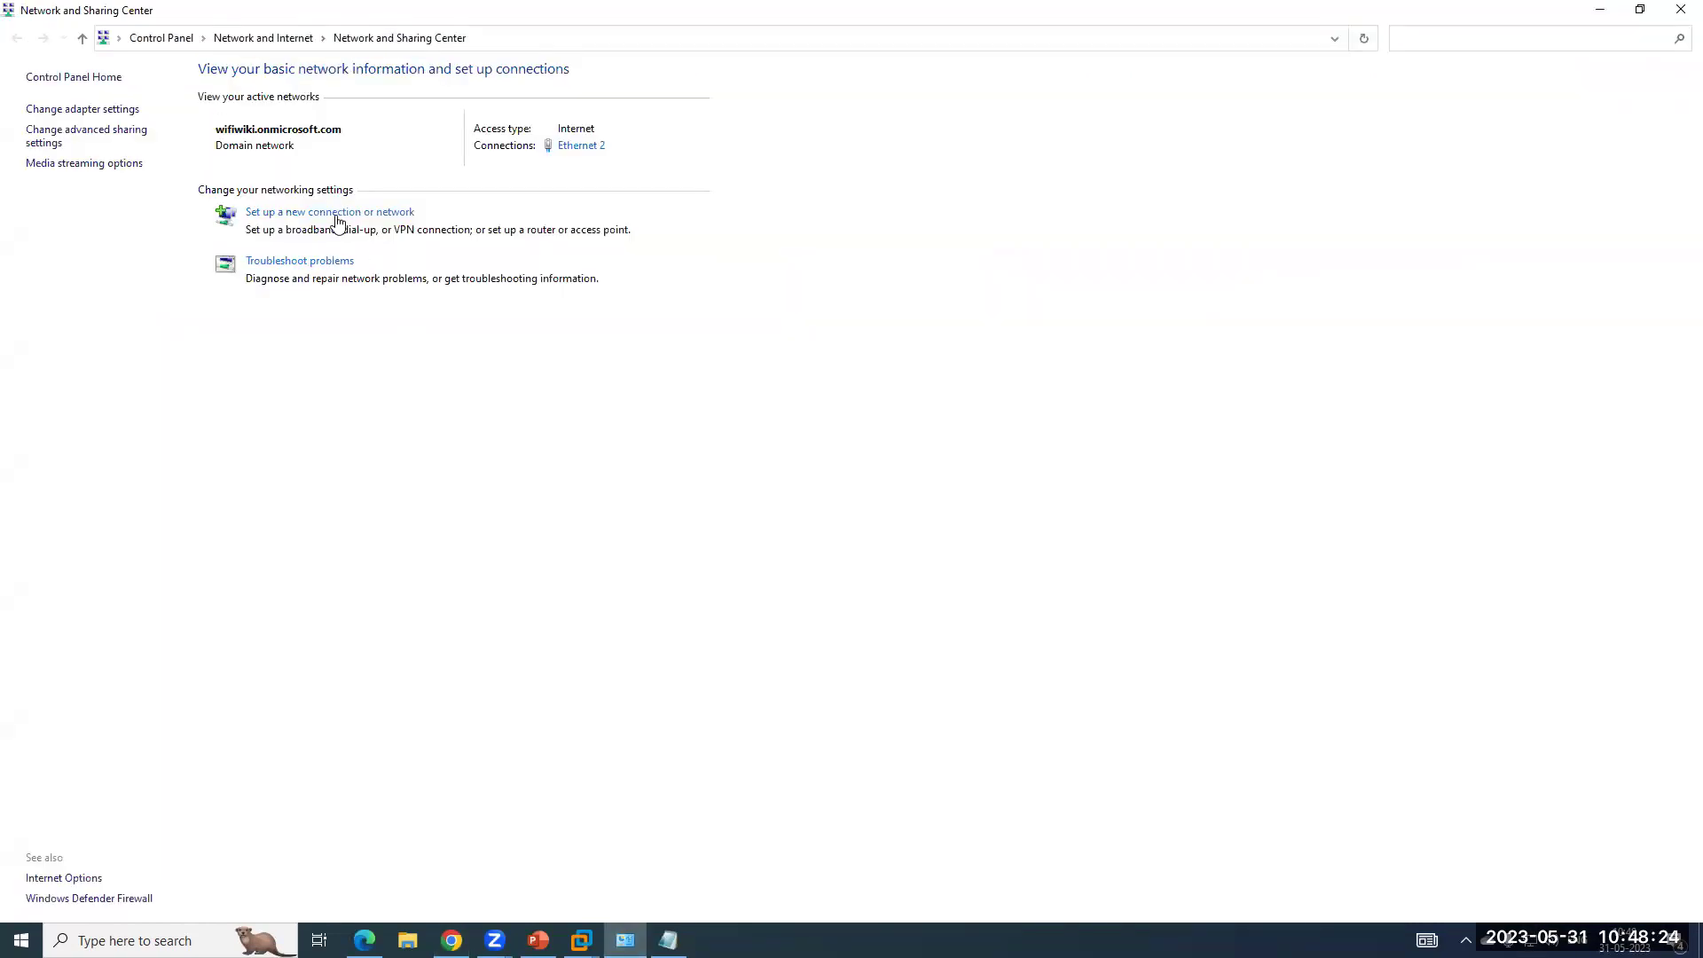
# Manually add a 'CloudNAC' wireless network profile with WPA2-Enterprise security.
pyautogui.click(338, 213)
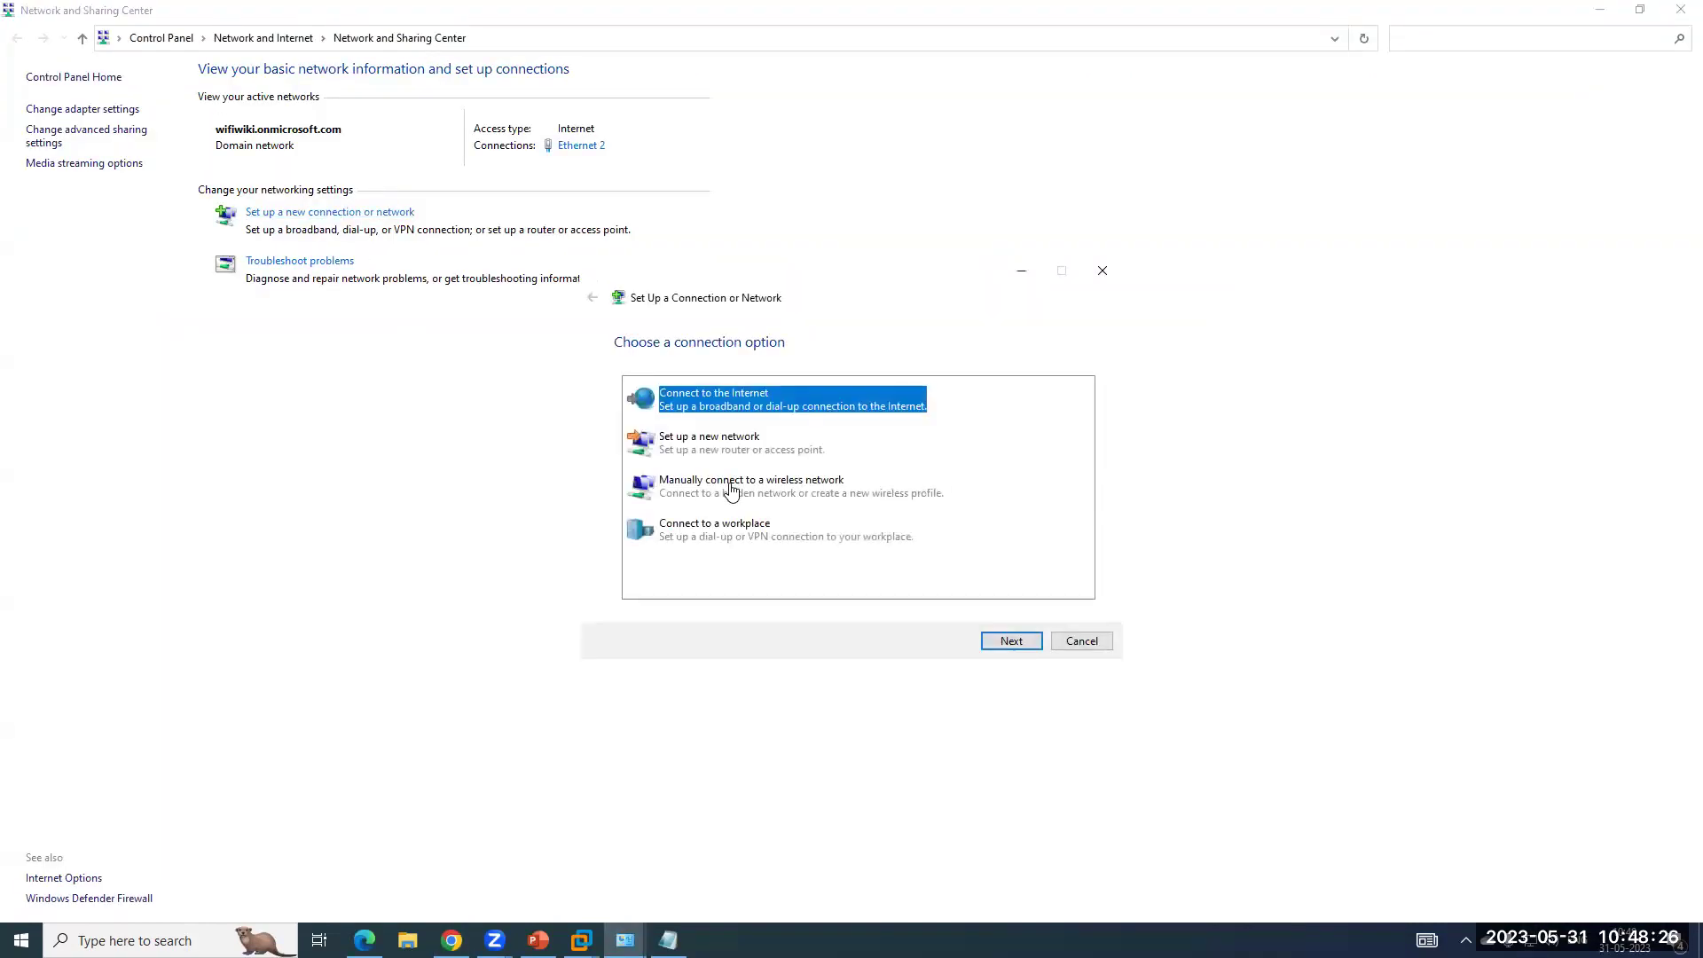
pyautogui.click(730, 490)
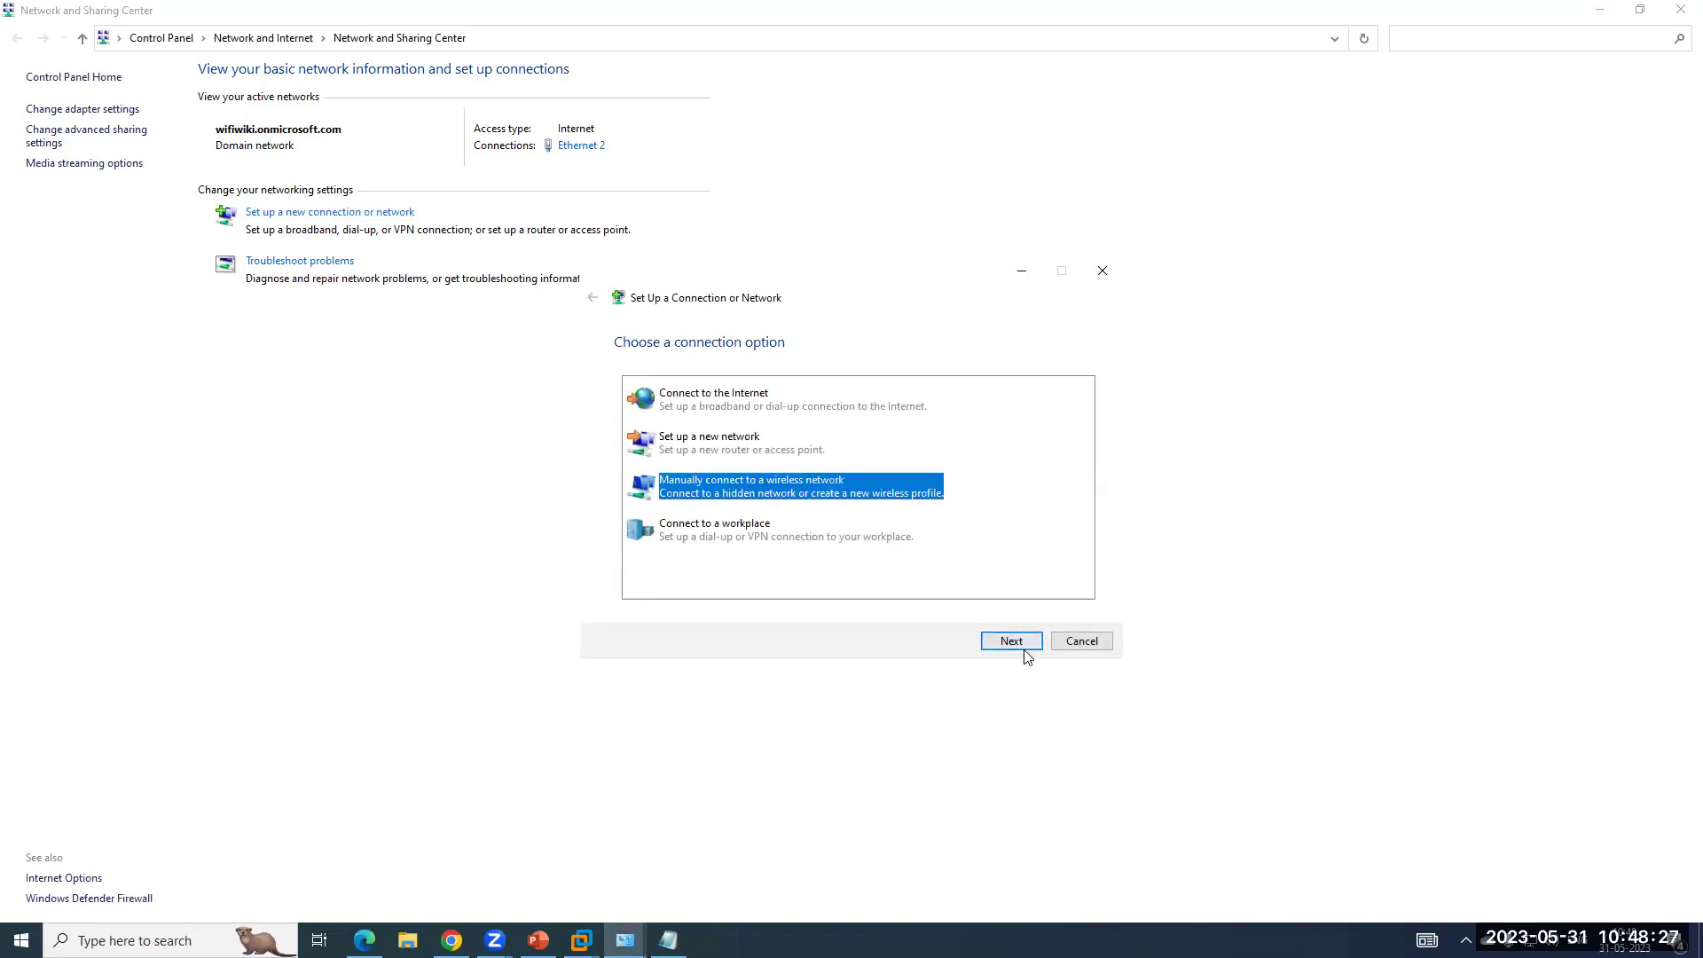
pyautogui.click(1011, 641)
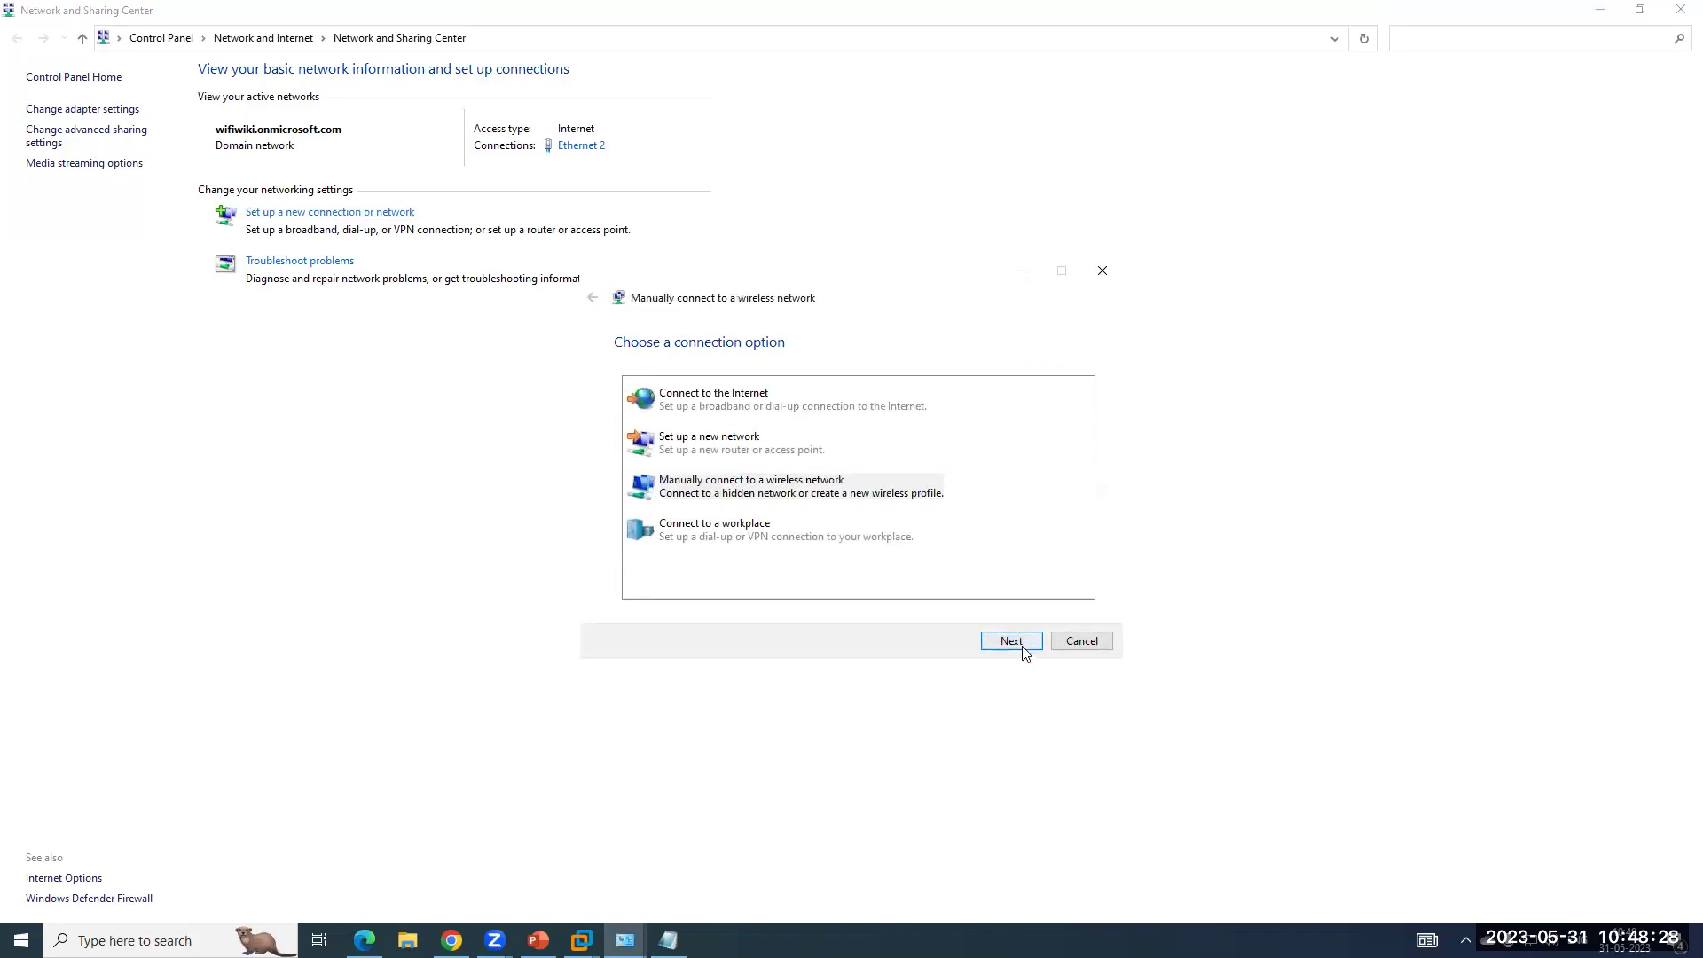
pyautogui.press('capslock')
pyautogui.write('Cloud')
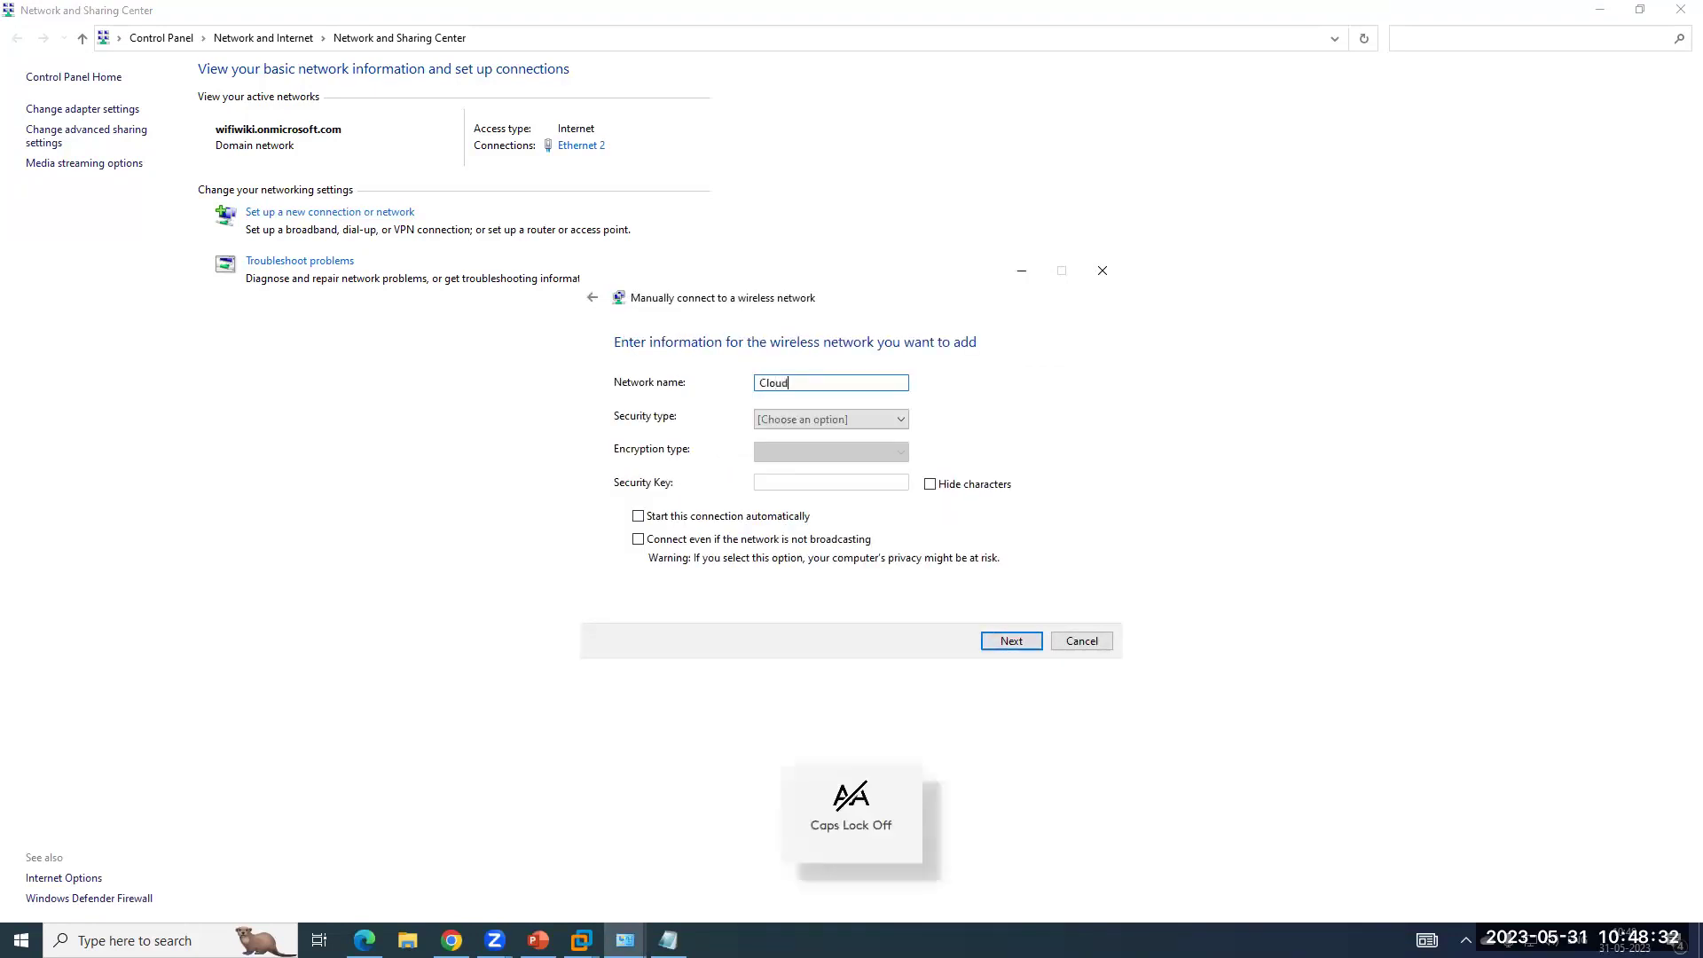
pyautogui.press('capslock')
pyautogui.write('NAC')
pyautogui.press('capslock')
pyautogui.click(830, 418)
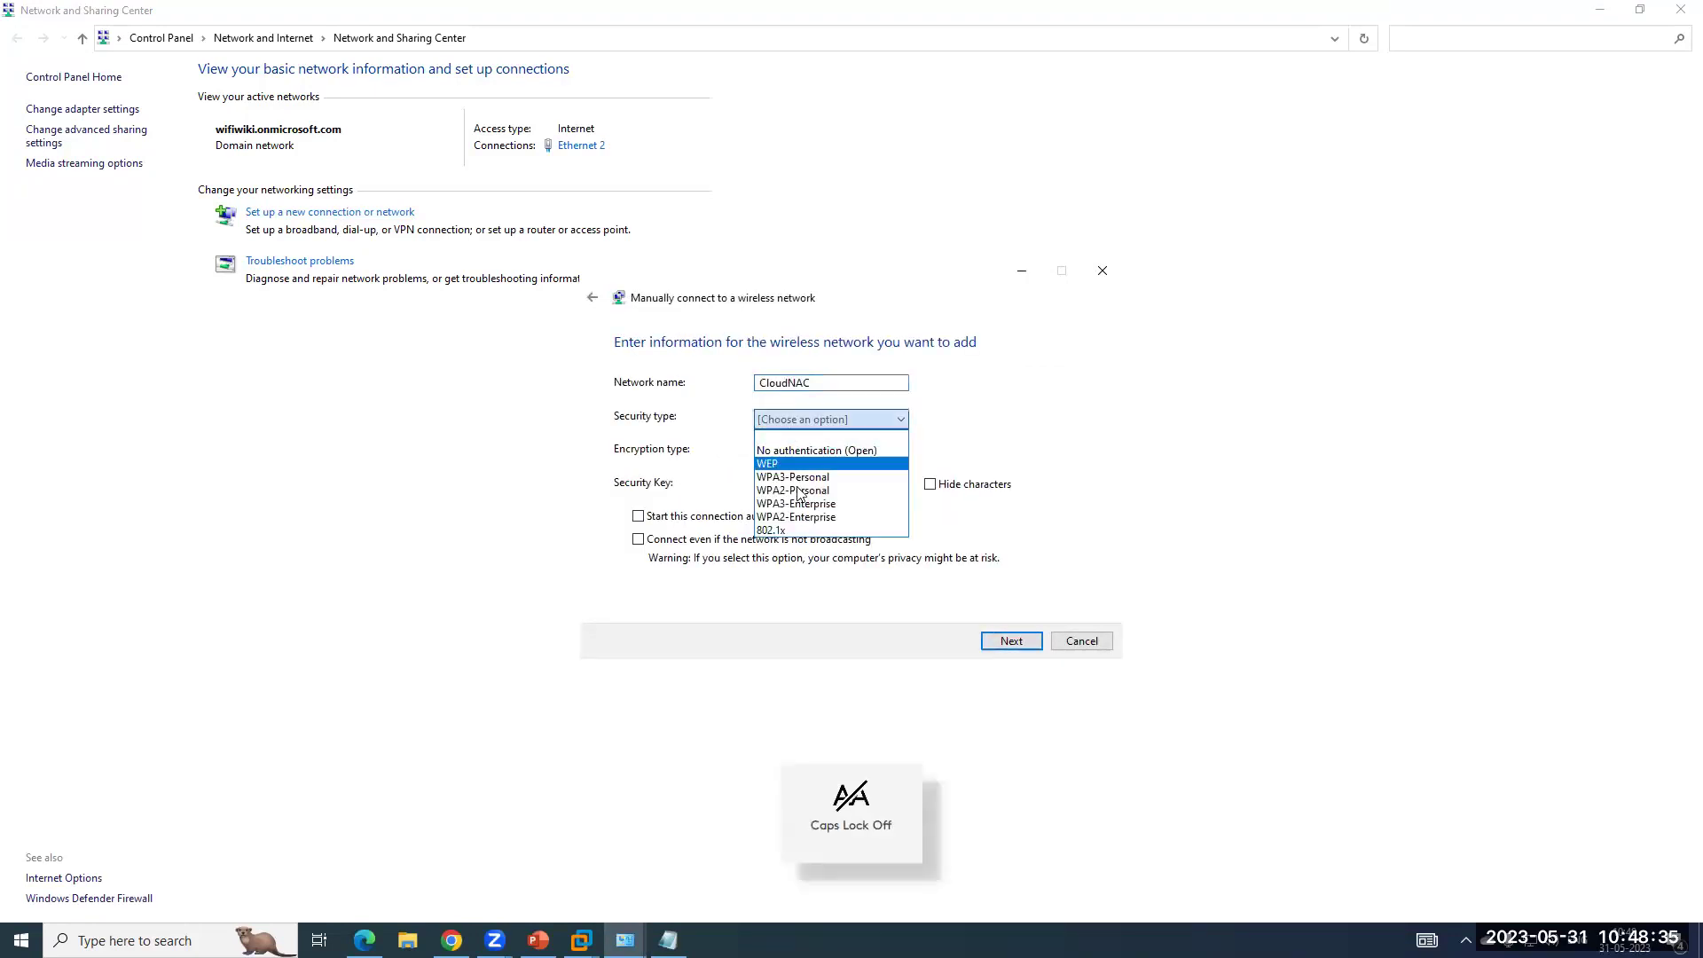
pyautogui.click(802, 518)
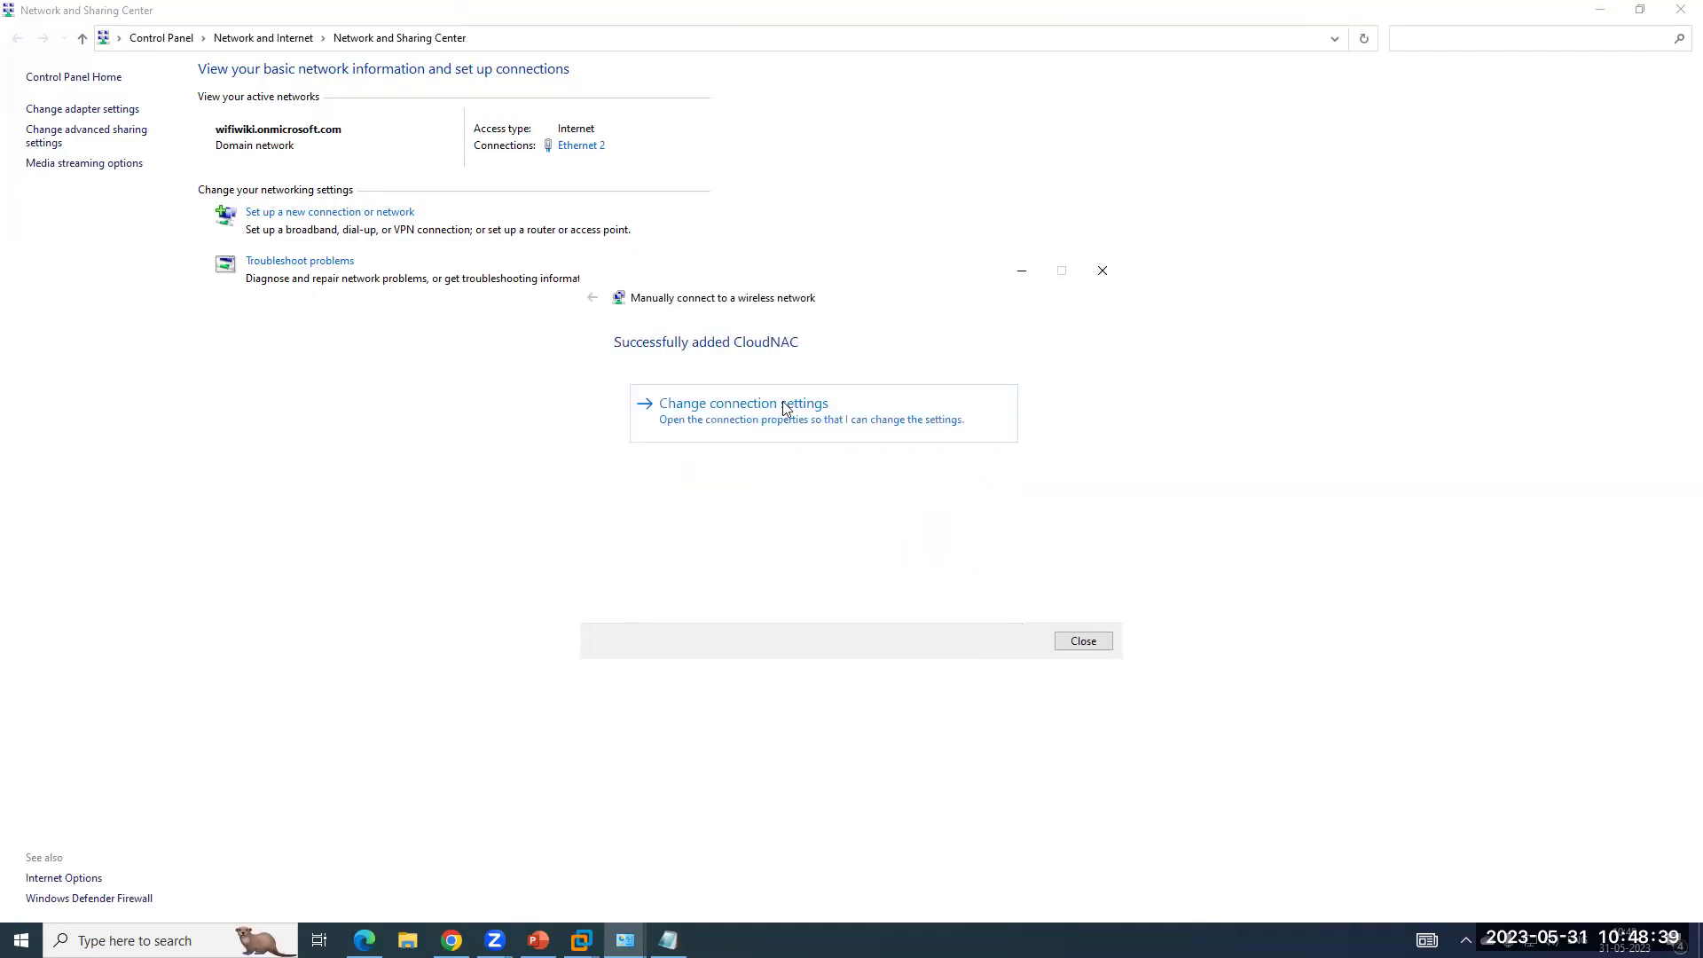
pyautogui.click(785, 404)
# Set CloudNAC's authentication method to Microsoft: Smart Card or other certificate.
pyautogui.click(724, 426)
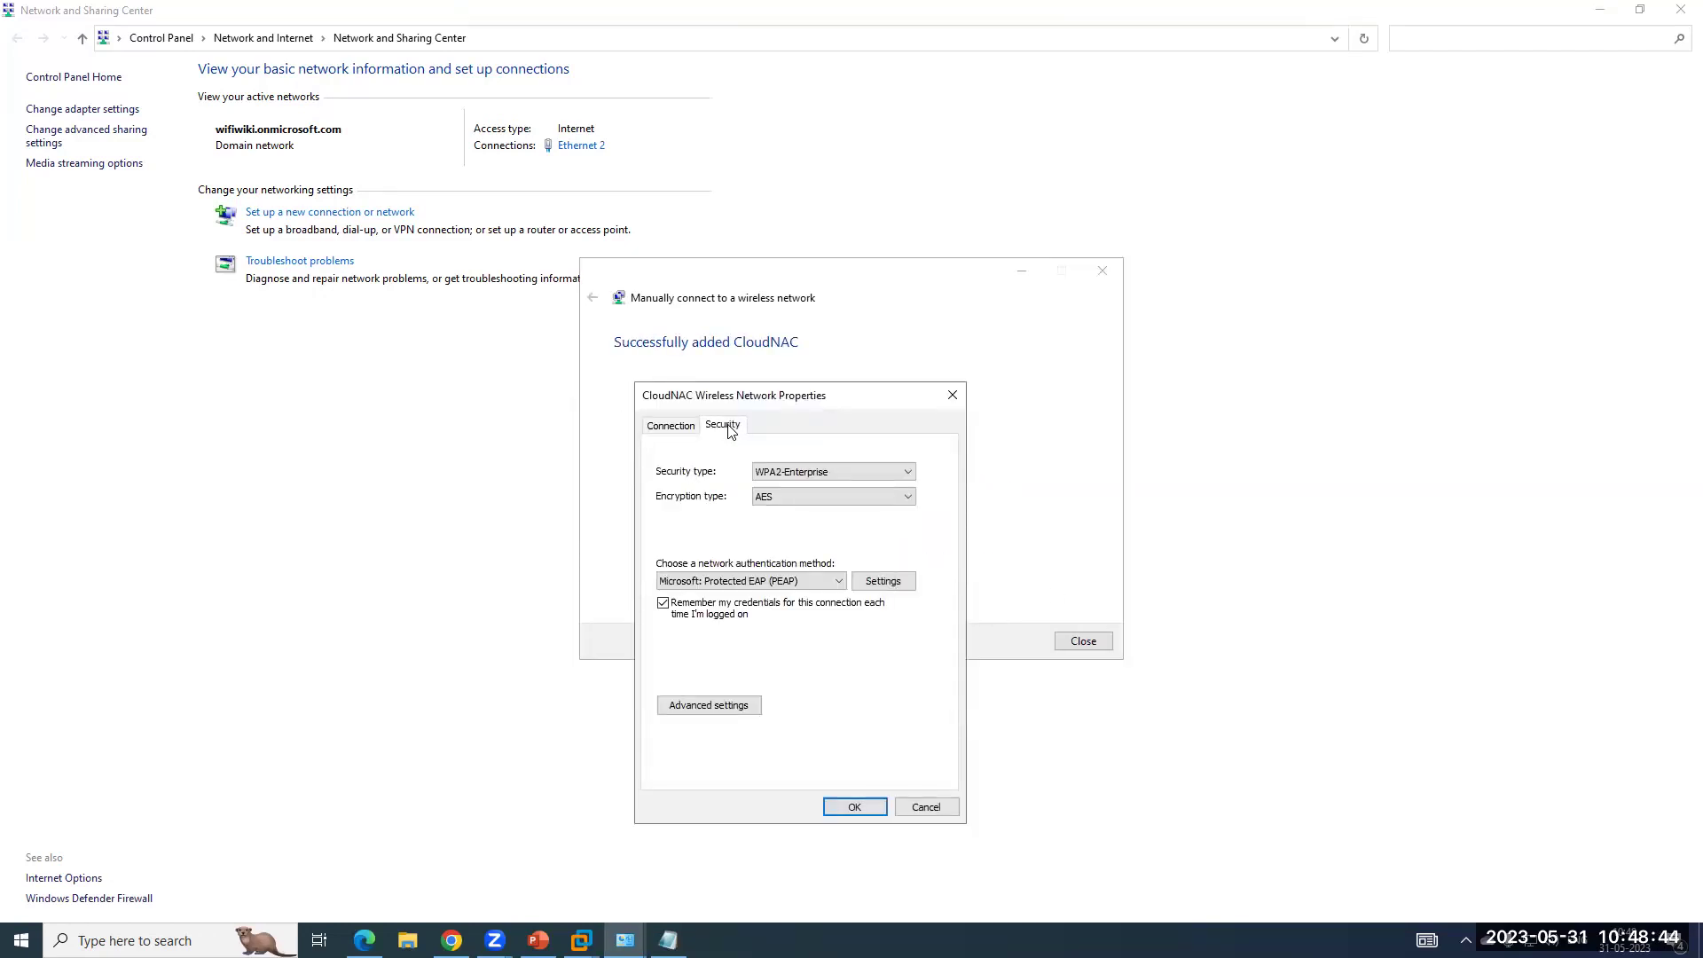
pyautogui.click(784, 582)
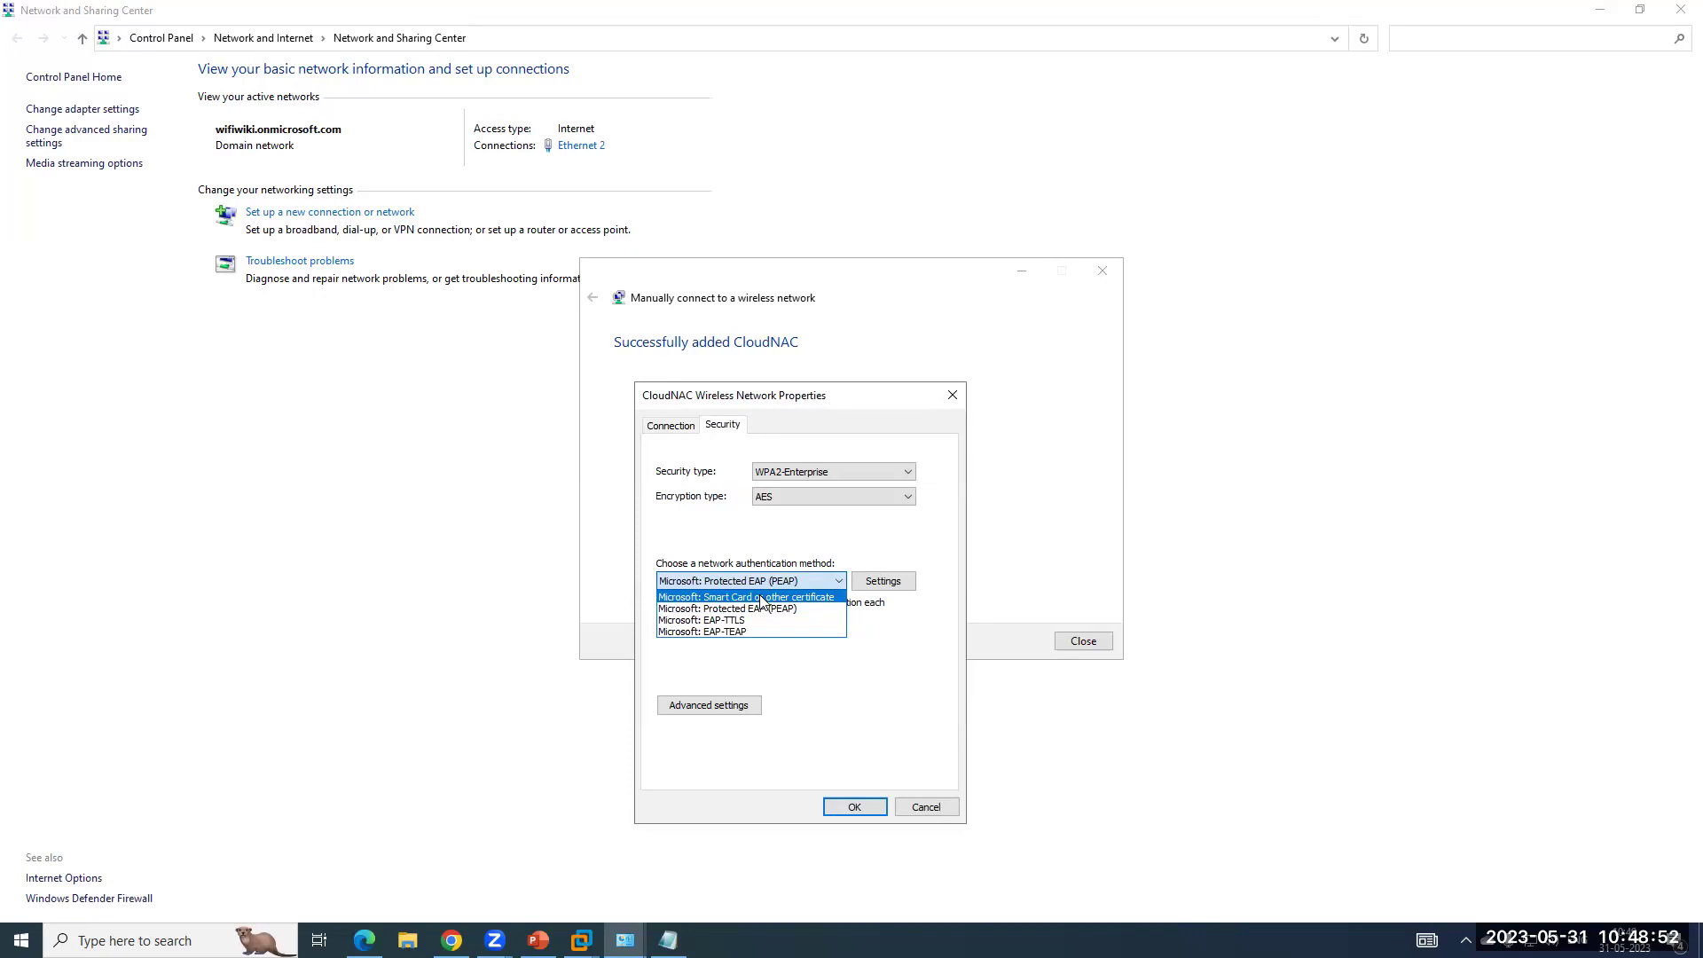
pyautogui.click(760, 598)
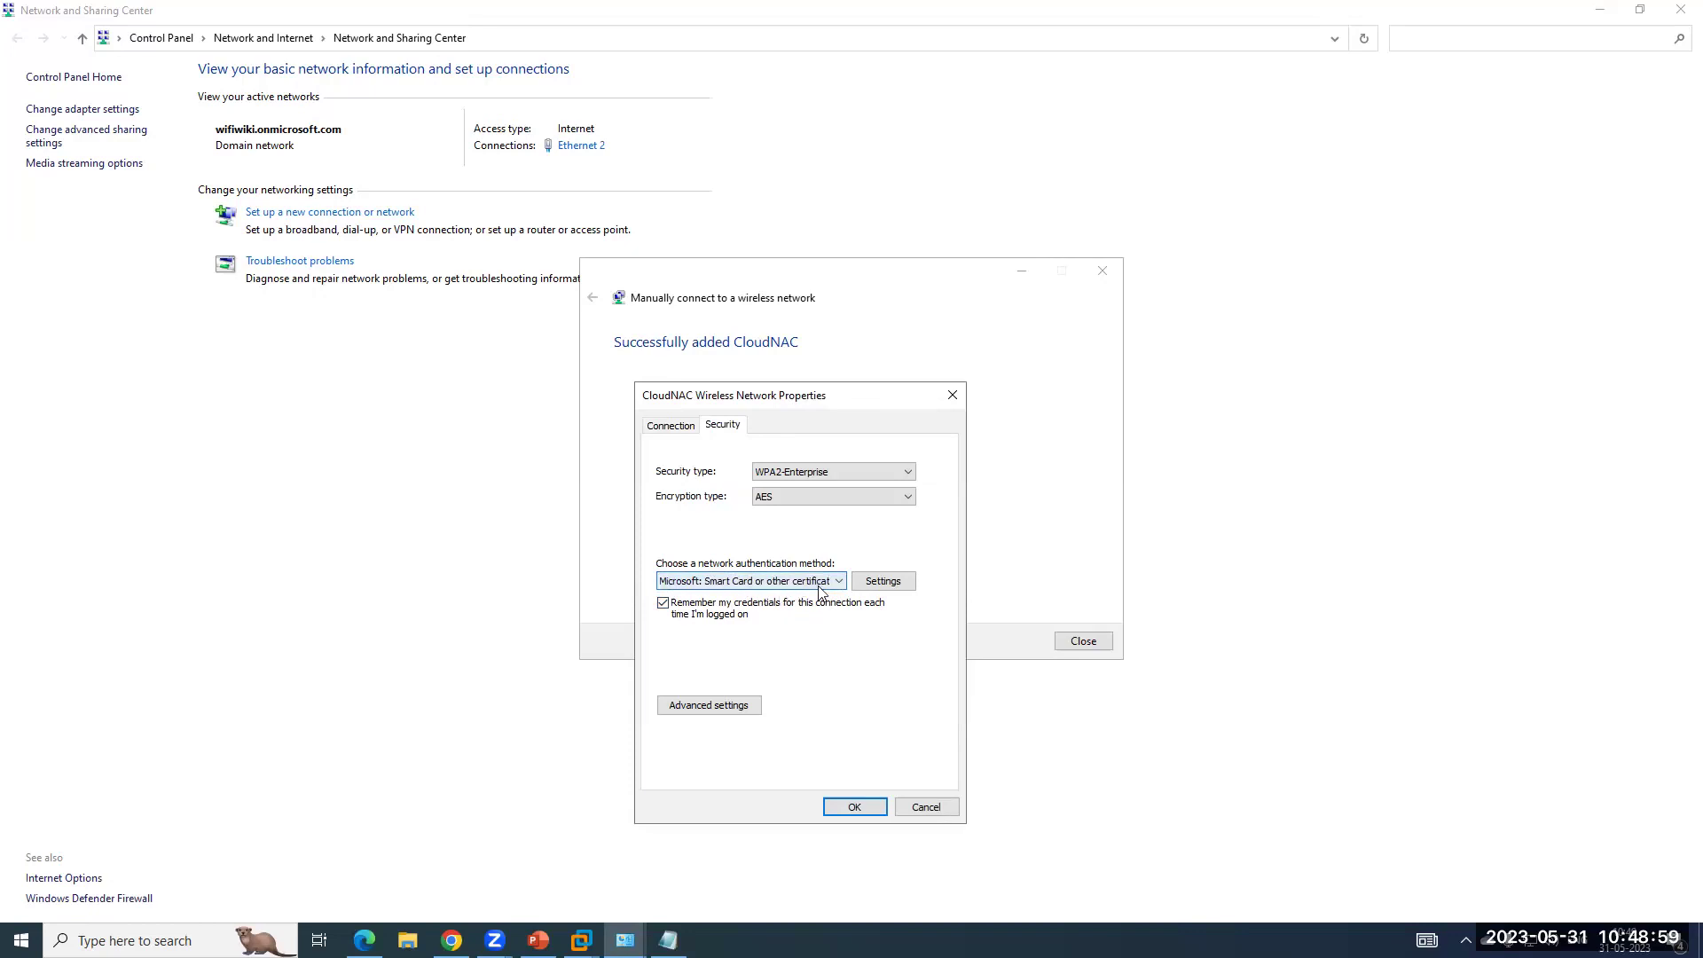
# Trust the Mist organisation root and wifiwiki-MISTSERVER-CA certificates in CloudNAC's certificate settings.
pyautogui.click(883, 582)
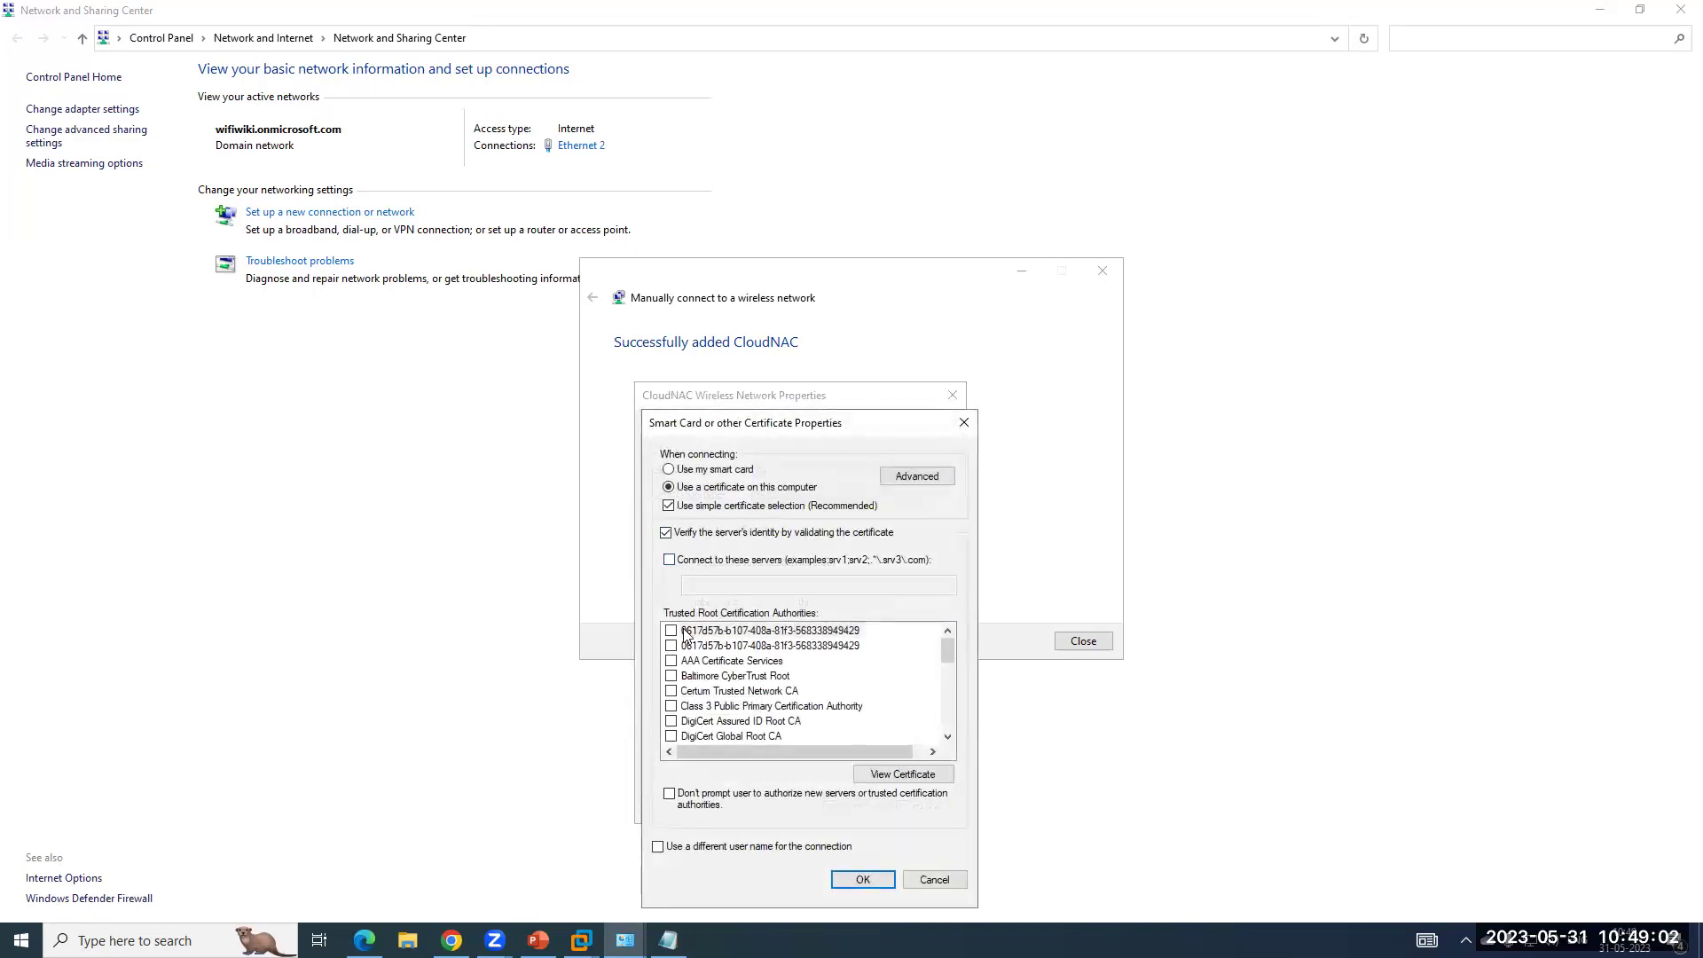
pyautogui.click(673, 635)
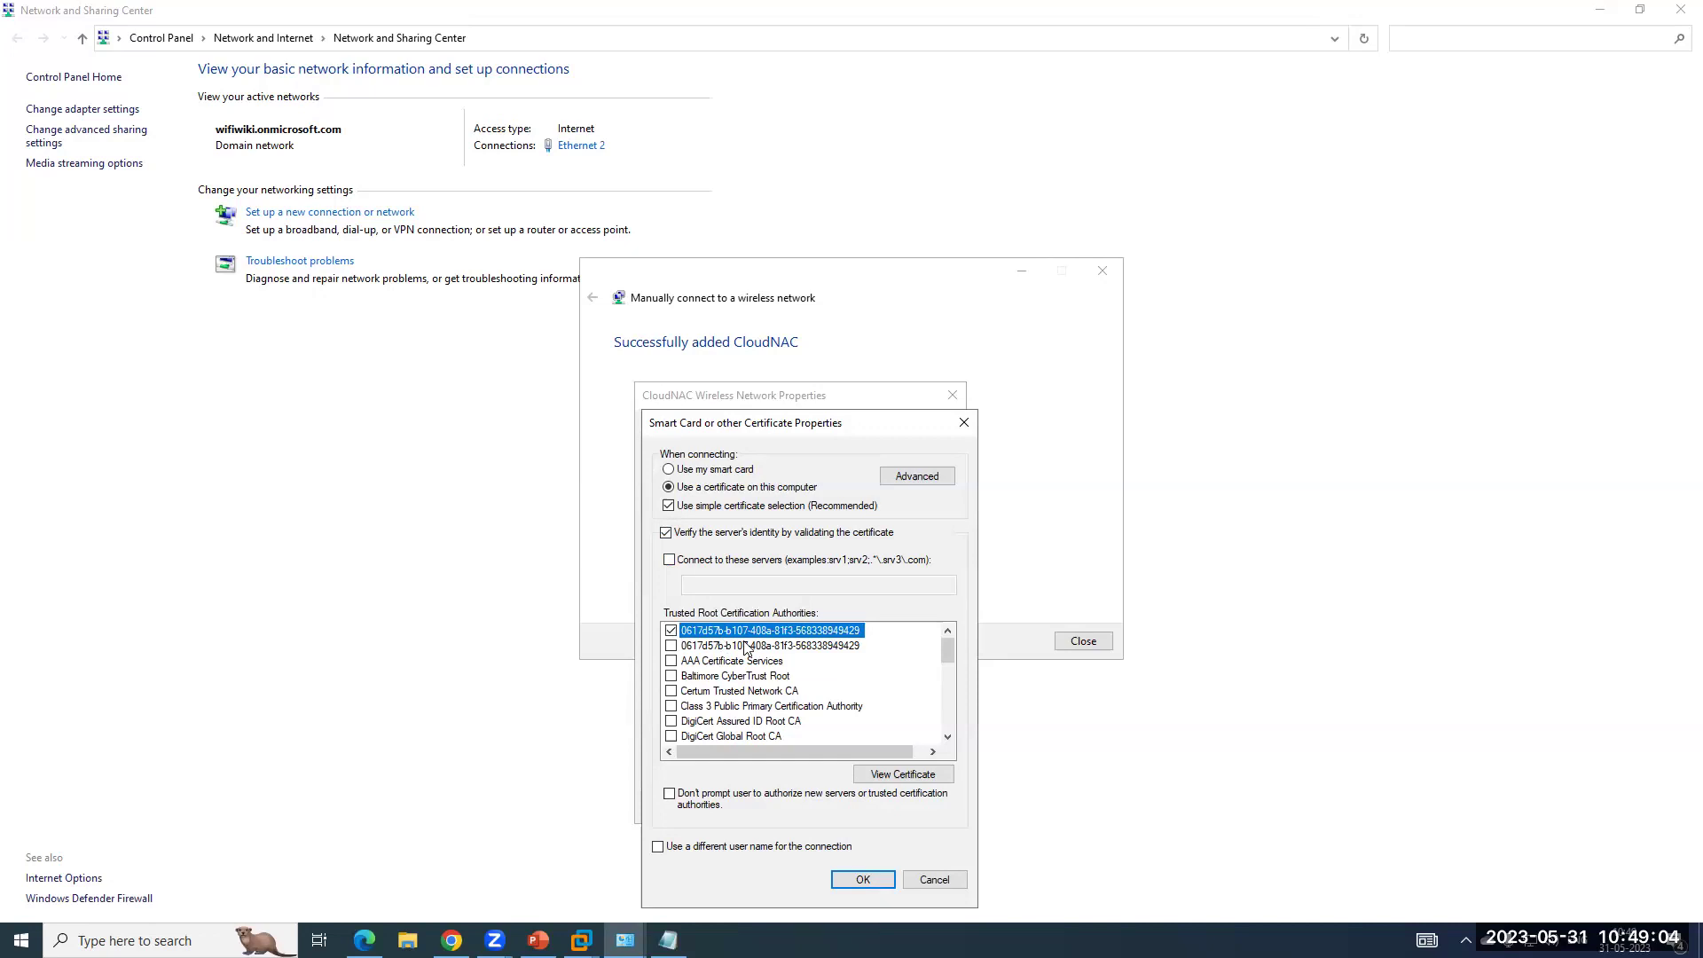
pyautogui.scroll(-5, 723, 661)
pyautogui.scroll(5, 723, 661)
pyautogui.scroll(-10, 752, 655)
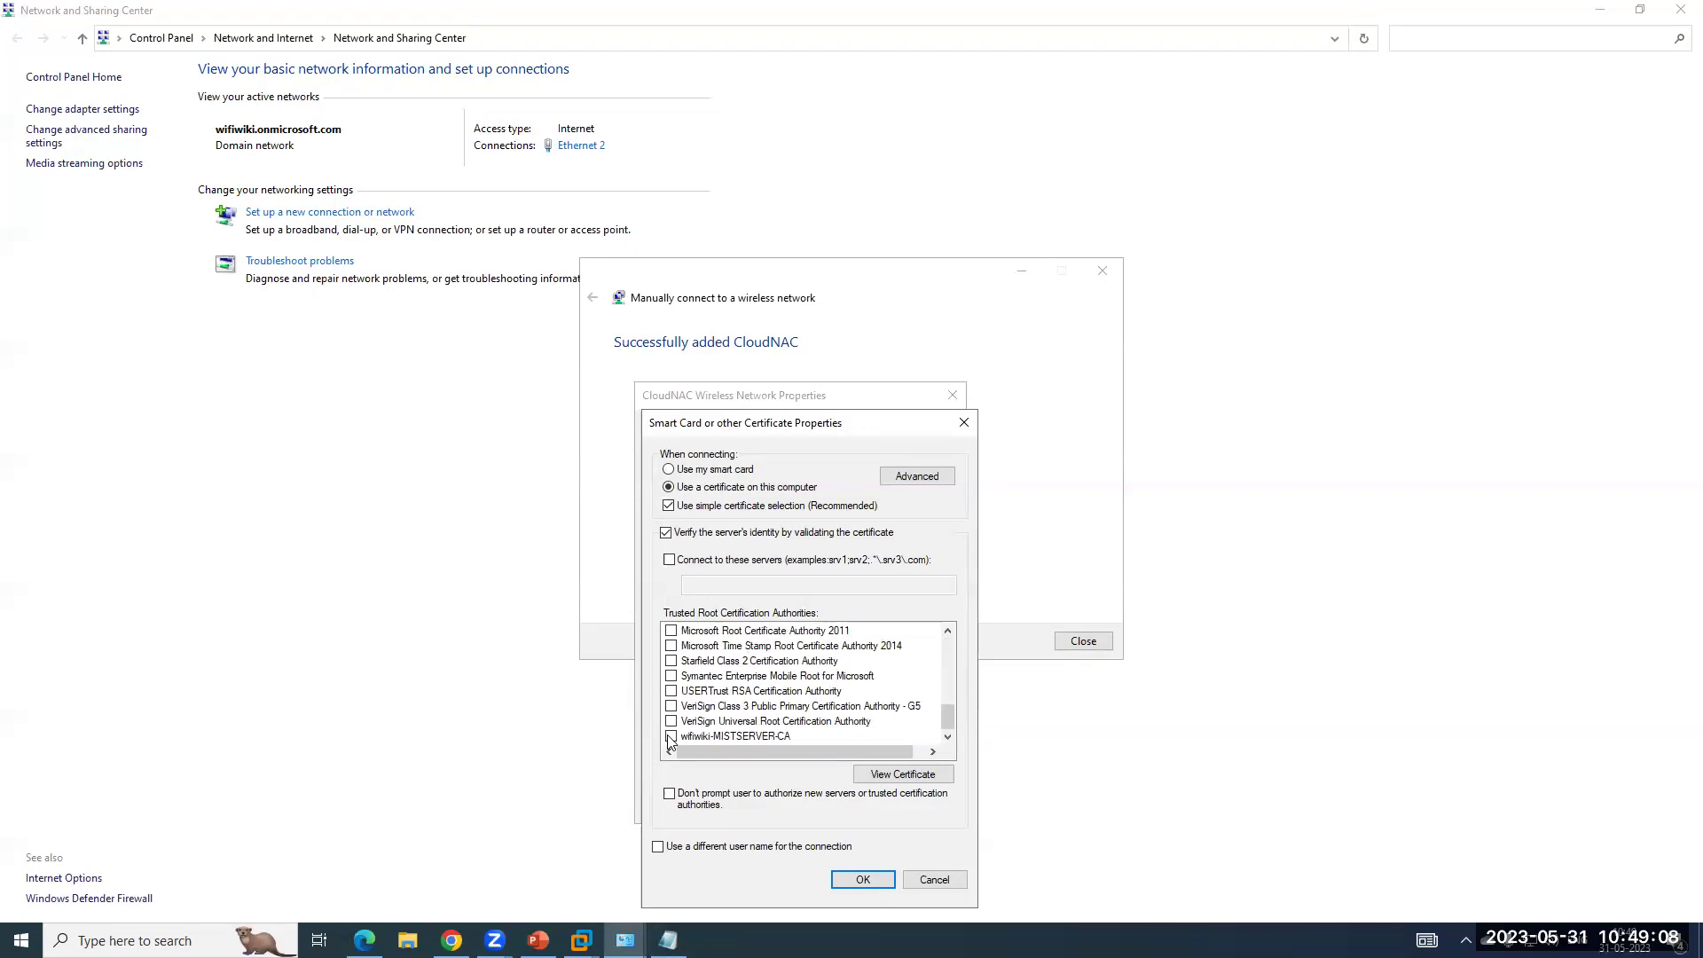
pyautogui.click(670, 738)
# Restrict certificate issuers to the Mist org root and wifiwiki-MISTSERVER-CA root and intermediate CAs.
pyautogui.click(917, 476)
pyautogui.click(683, 468)
pyautogui.click(707, 526)
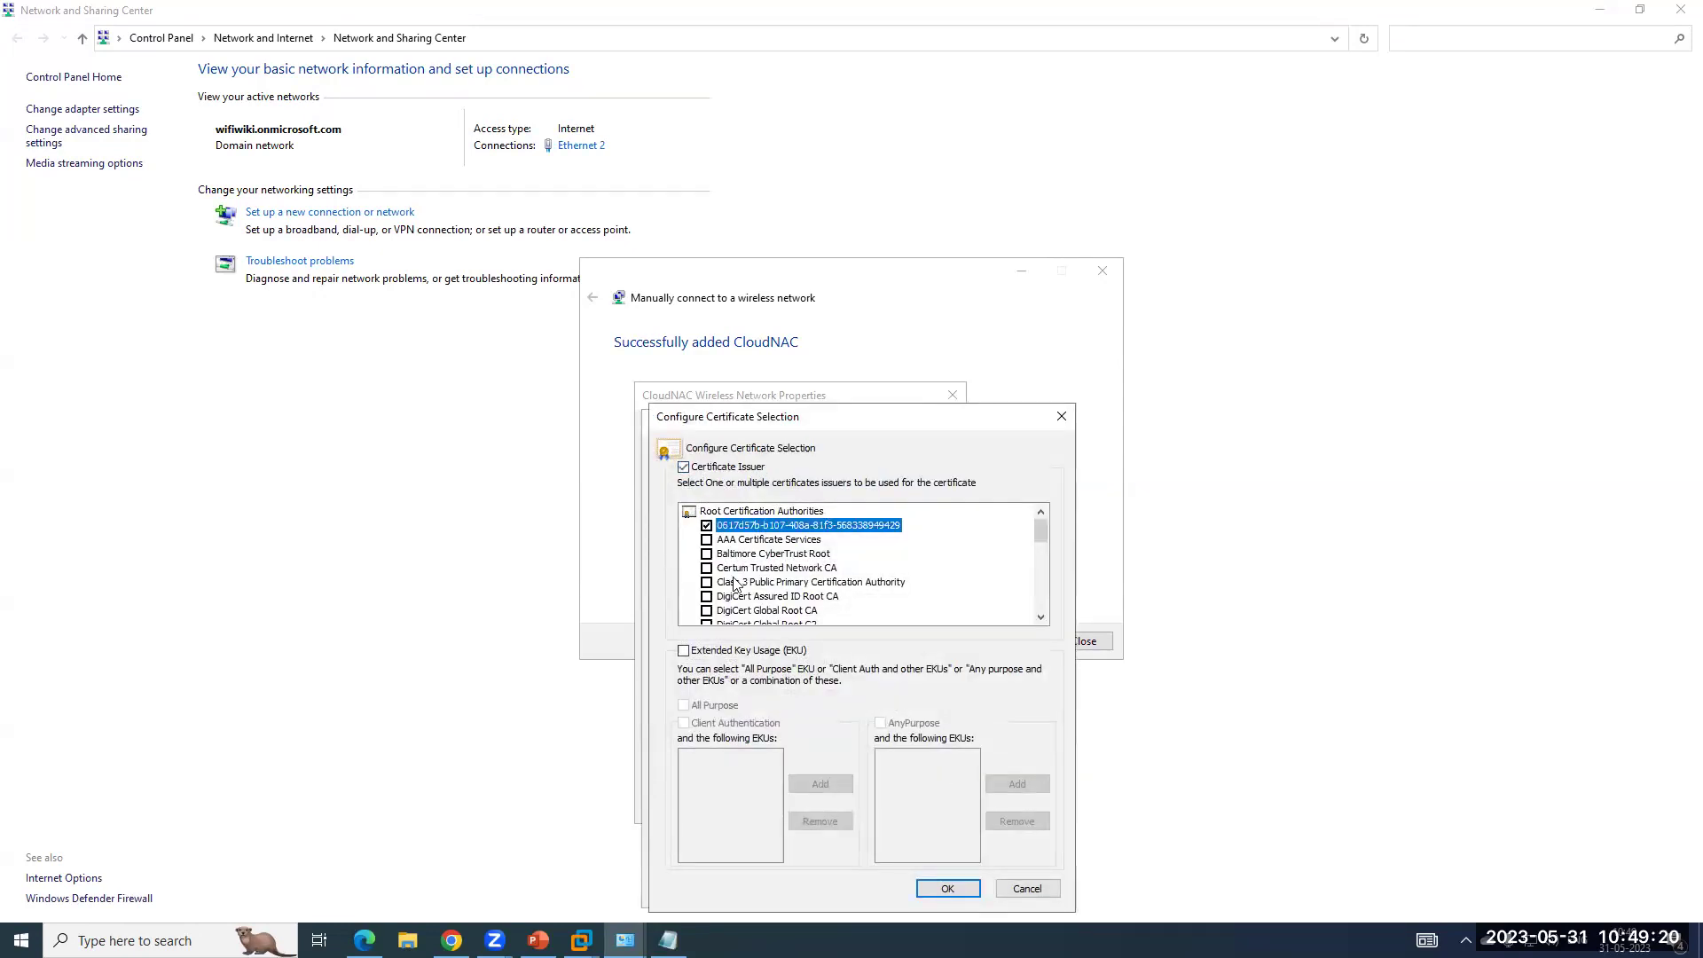
pyautogui.scroll(-8, 735, 585)
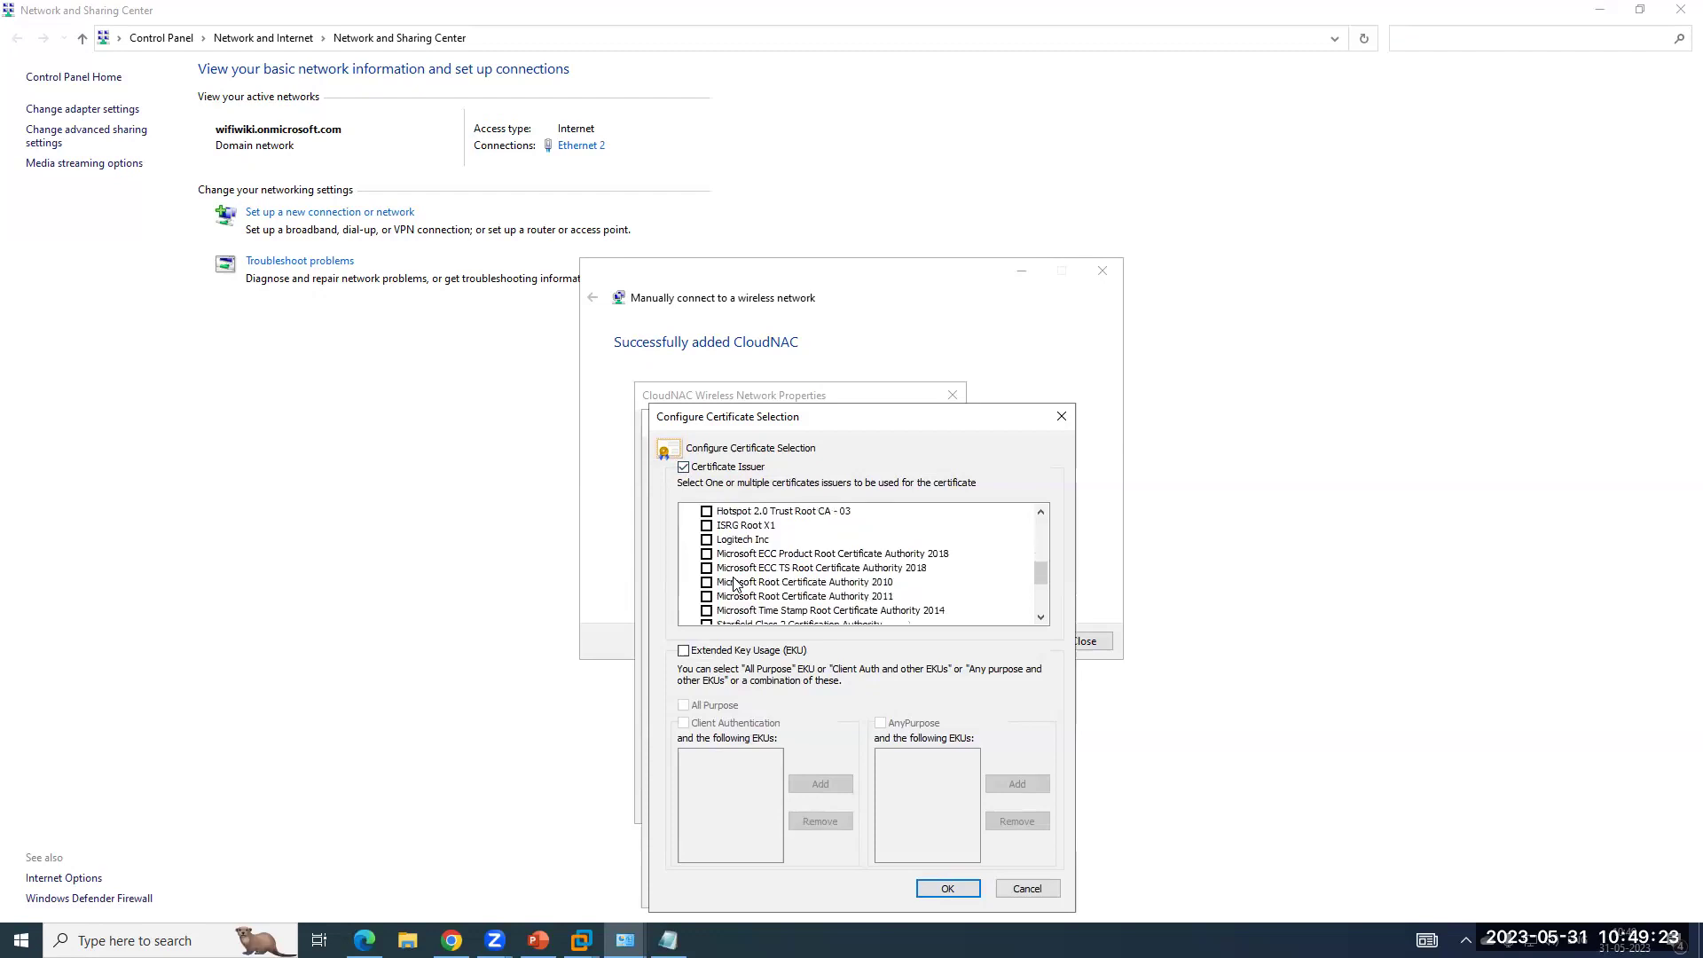
pyautogui.click(735, 568)
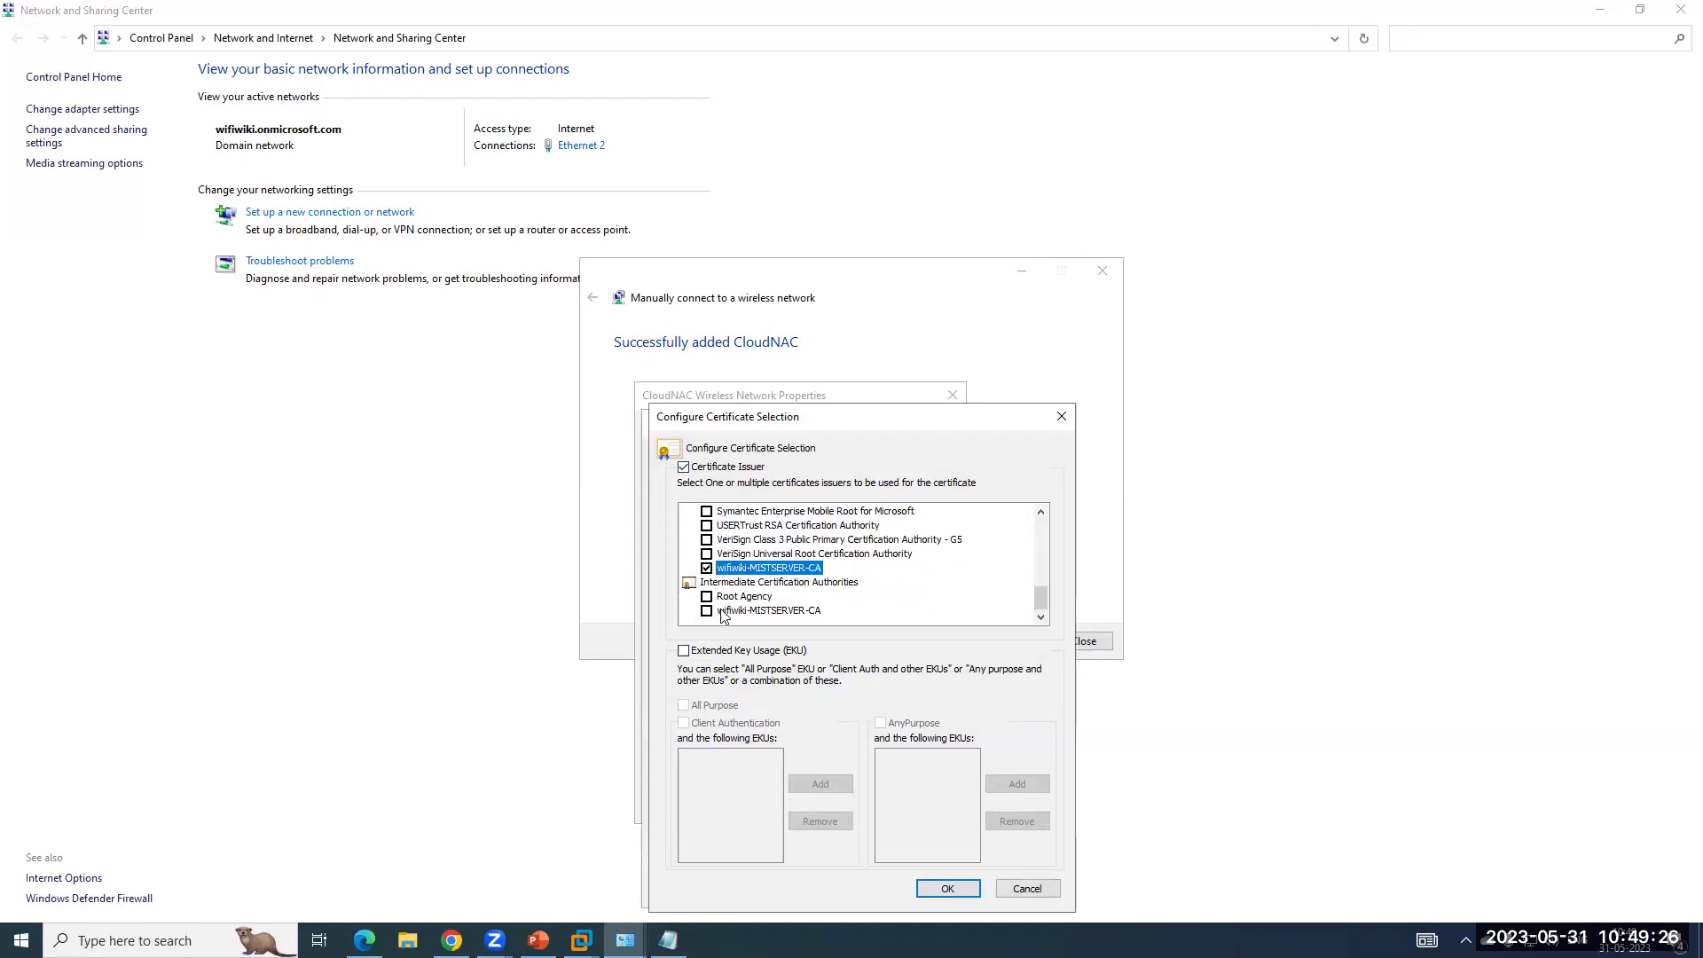
pyautogui.click(707, 610)
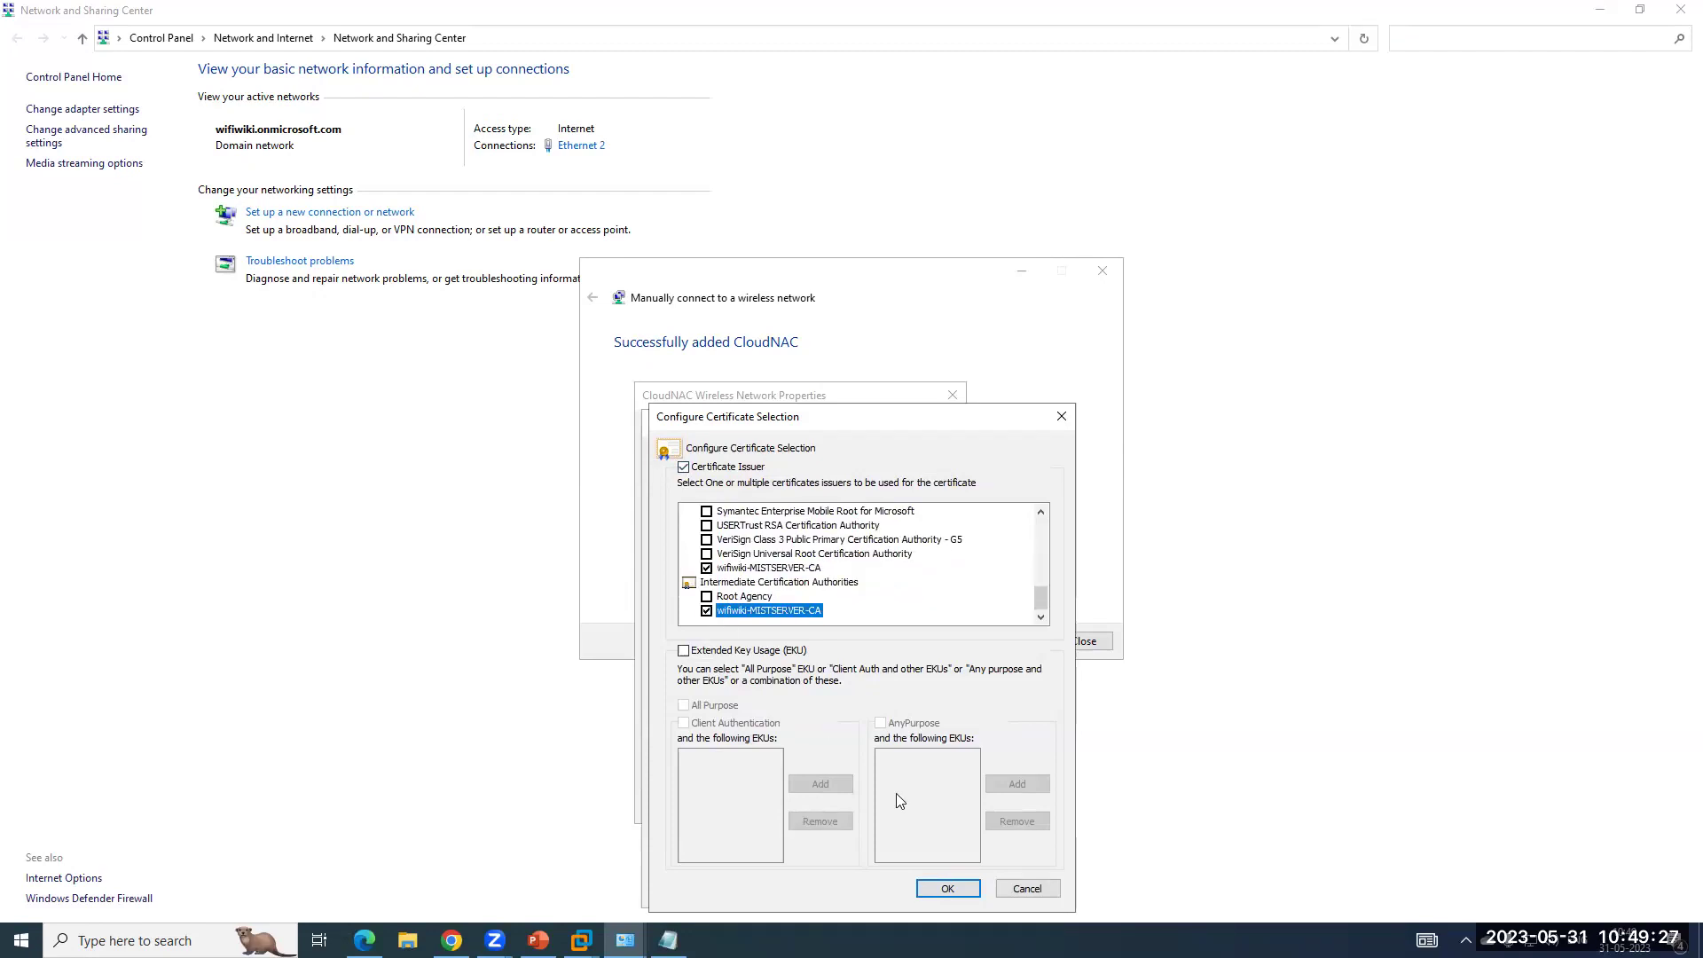
pyautogui.click(947, 888)
# Set CloudNAC's 802.1X authentication mode to User authentication, then close the wizard and Network and Sharing Center.
pyautogui.click(920, 878)
pyautogui.click(711, 707)
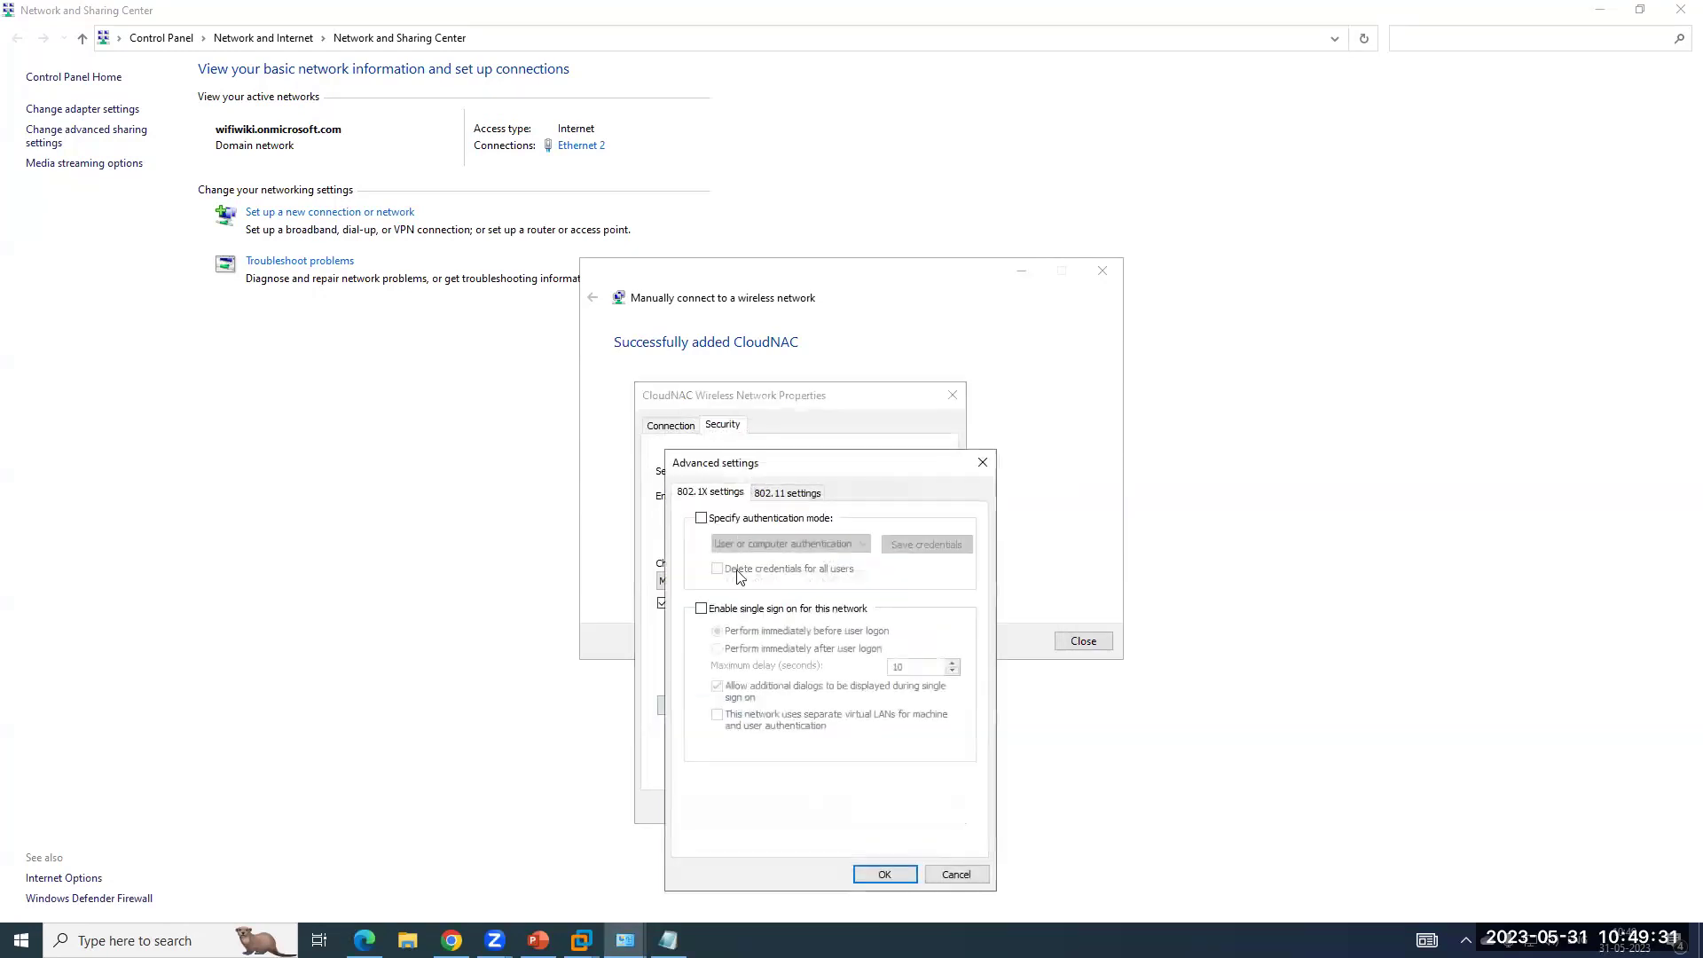
pyautogui.click(701, 519)
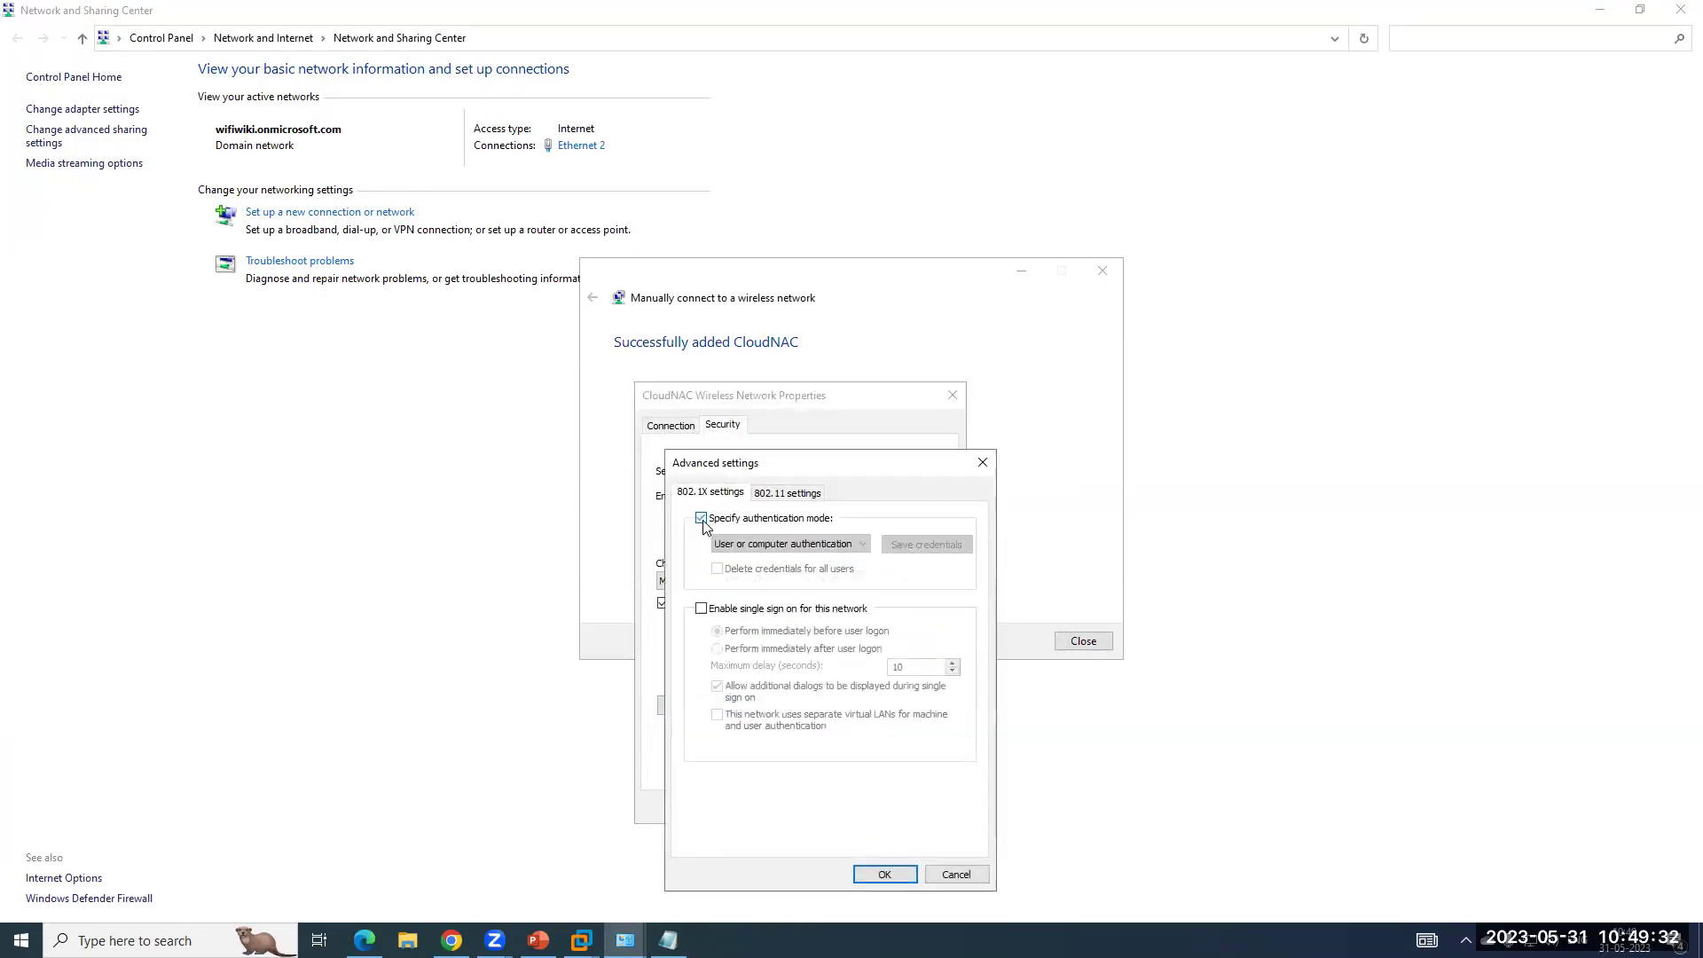
pyautogui.click(779, 545)
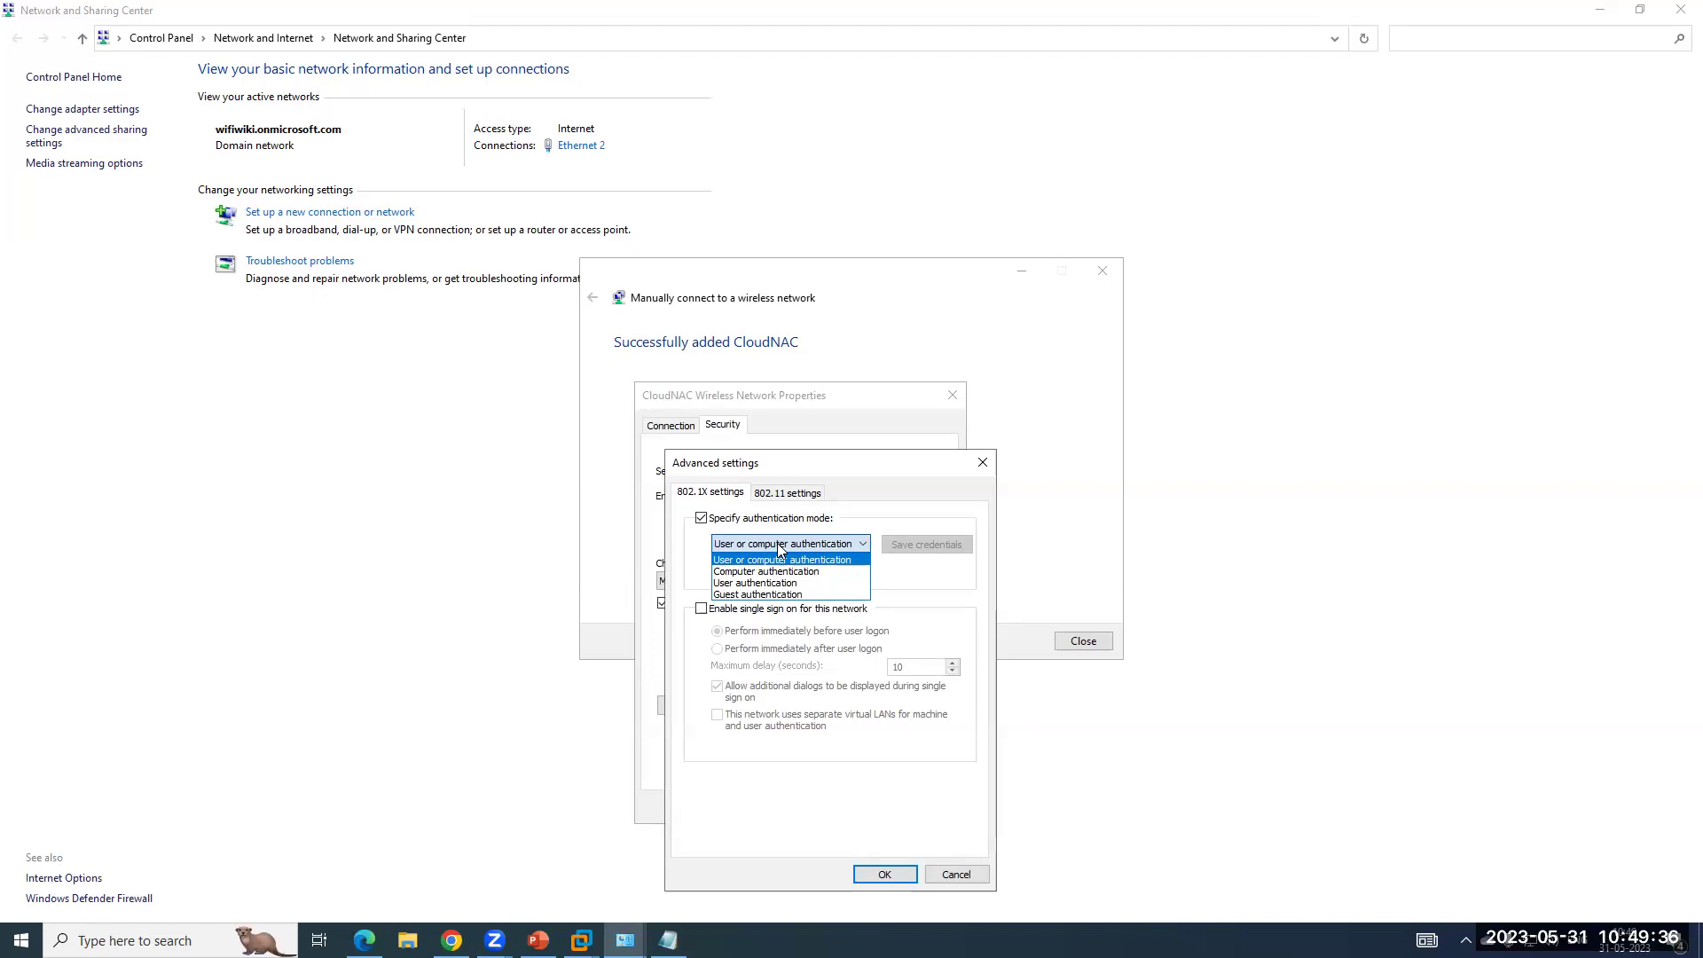
pyautogui.click(755, 583)
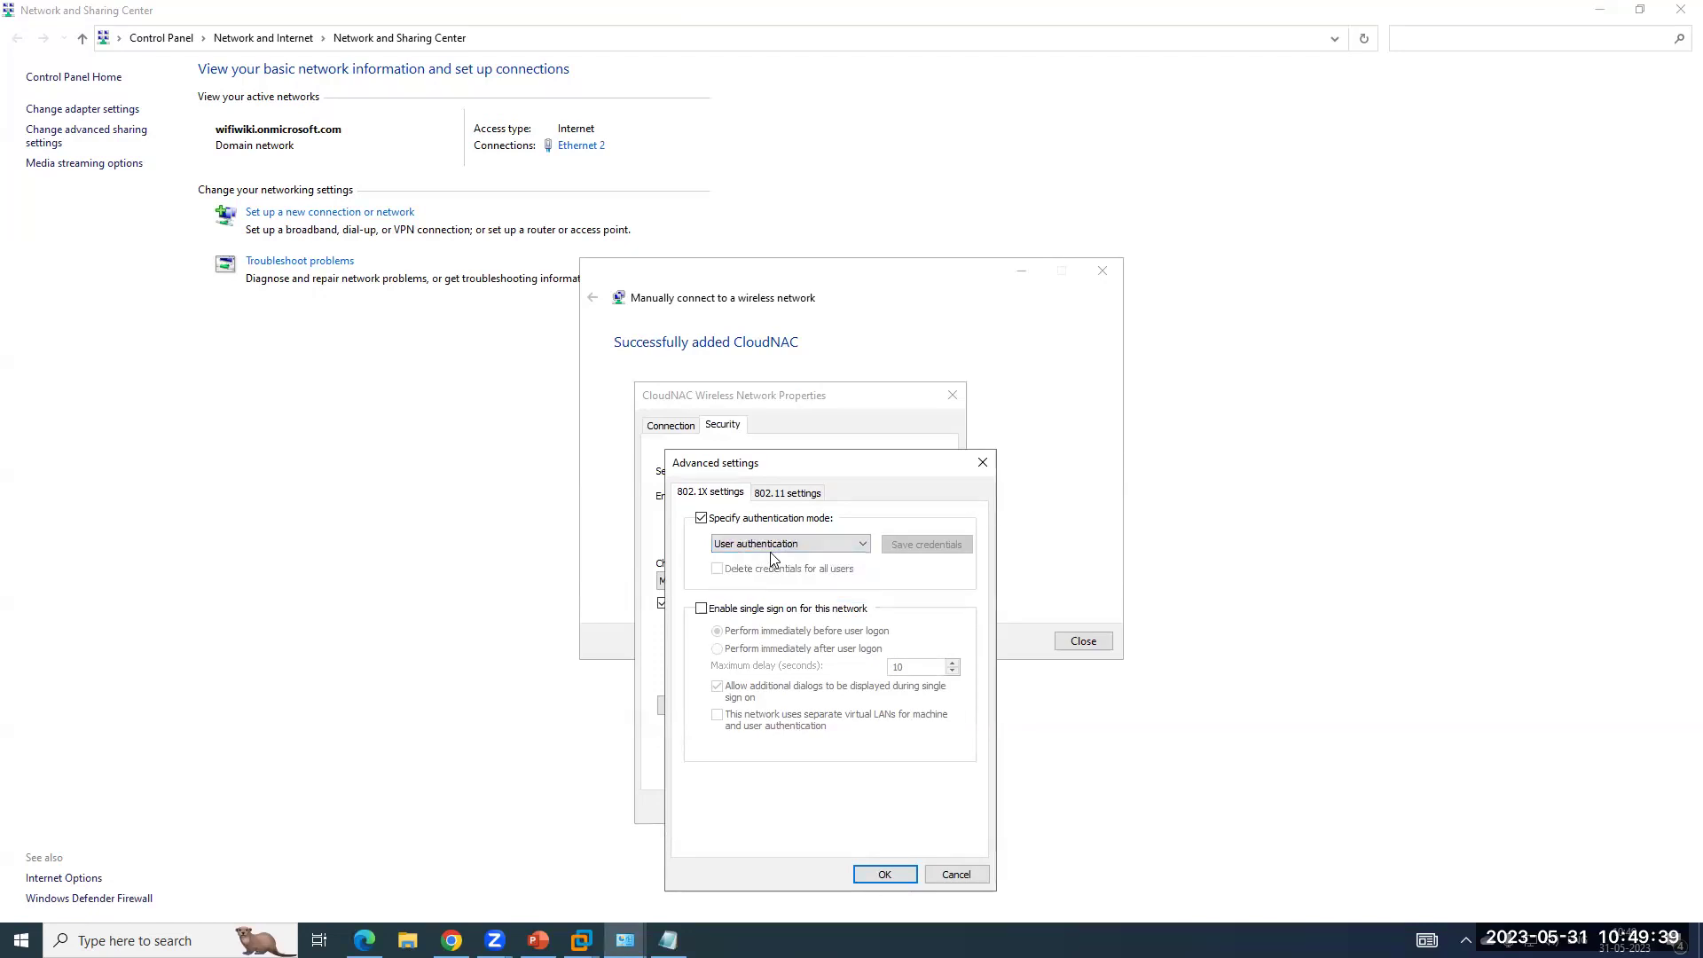
pyautogui.click(885, 873)
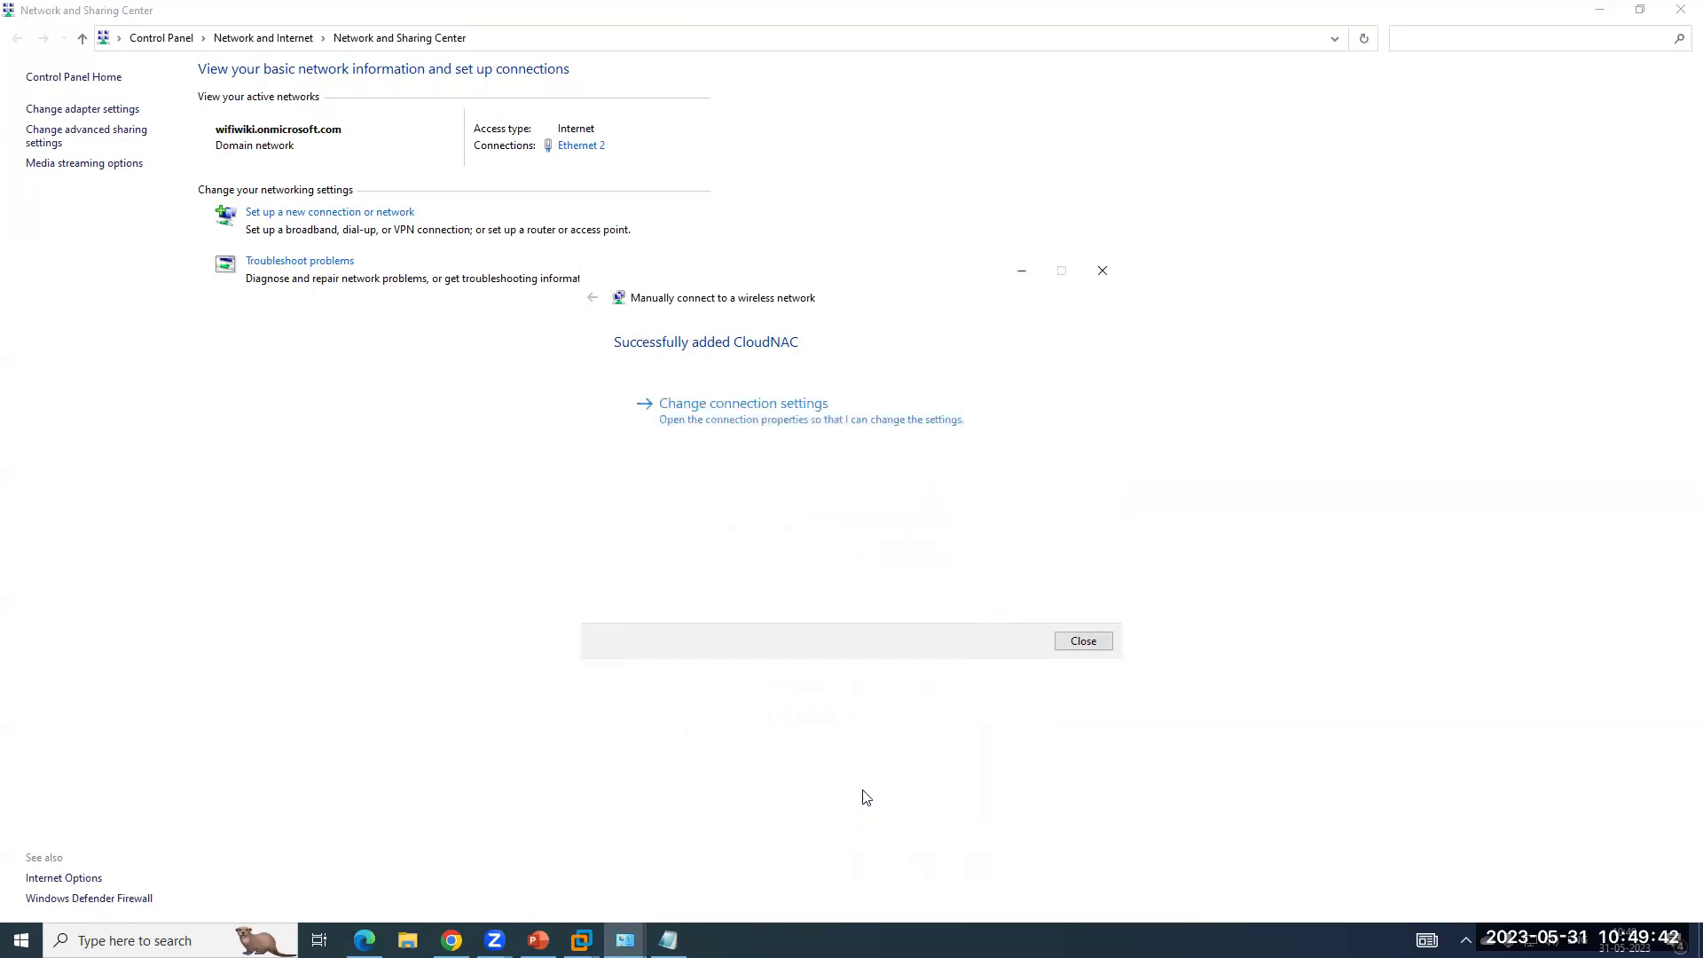
pyautogui.click(1103, 270)
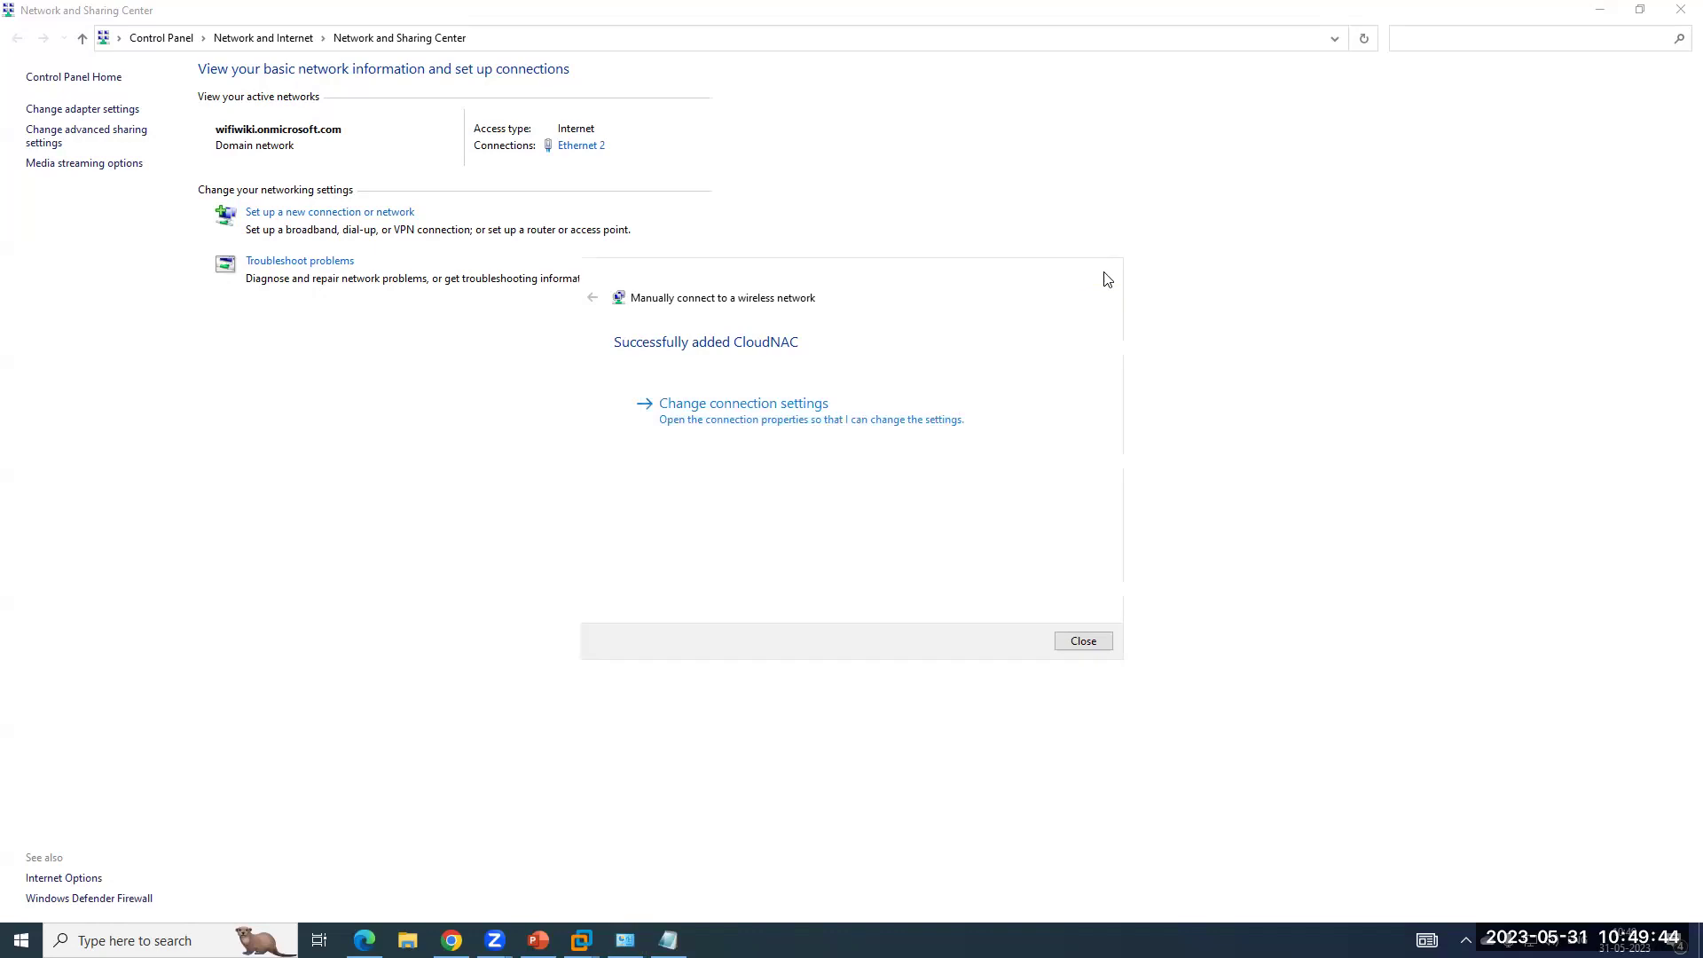
pyautogui.click(1681, 10)
# Connect the laptop to the CloudNAC Wi-Fi network from the Windows Wi-Fi list.
pyautogui.click(1506, 941)
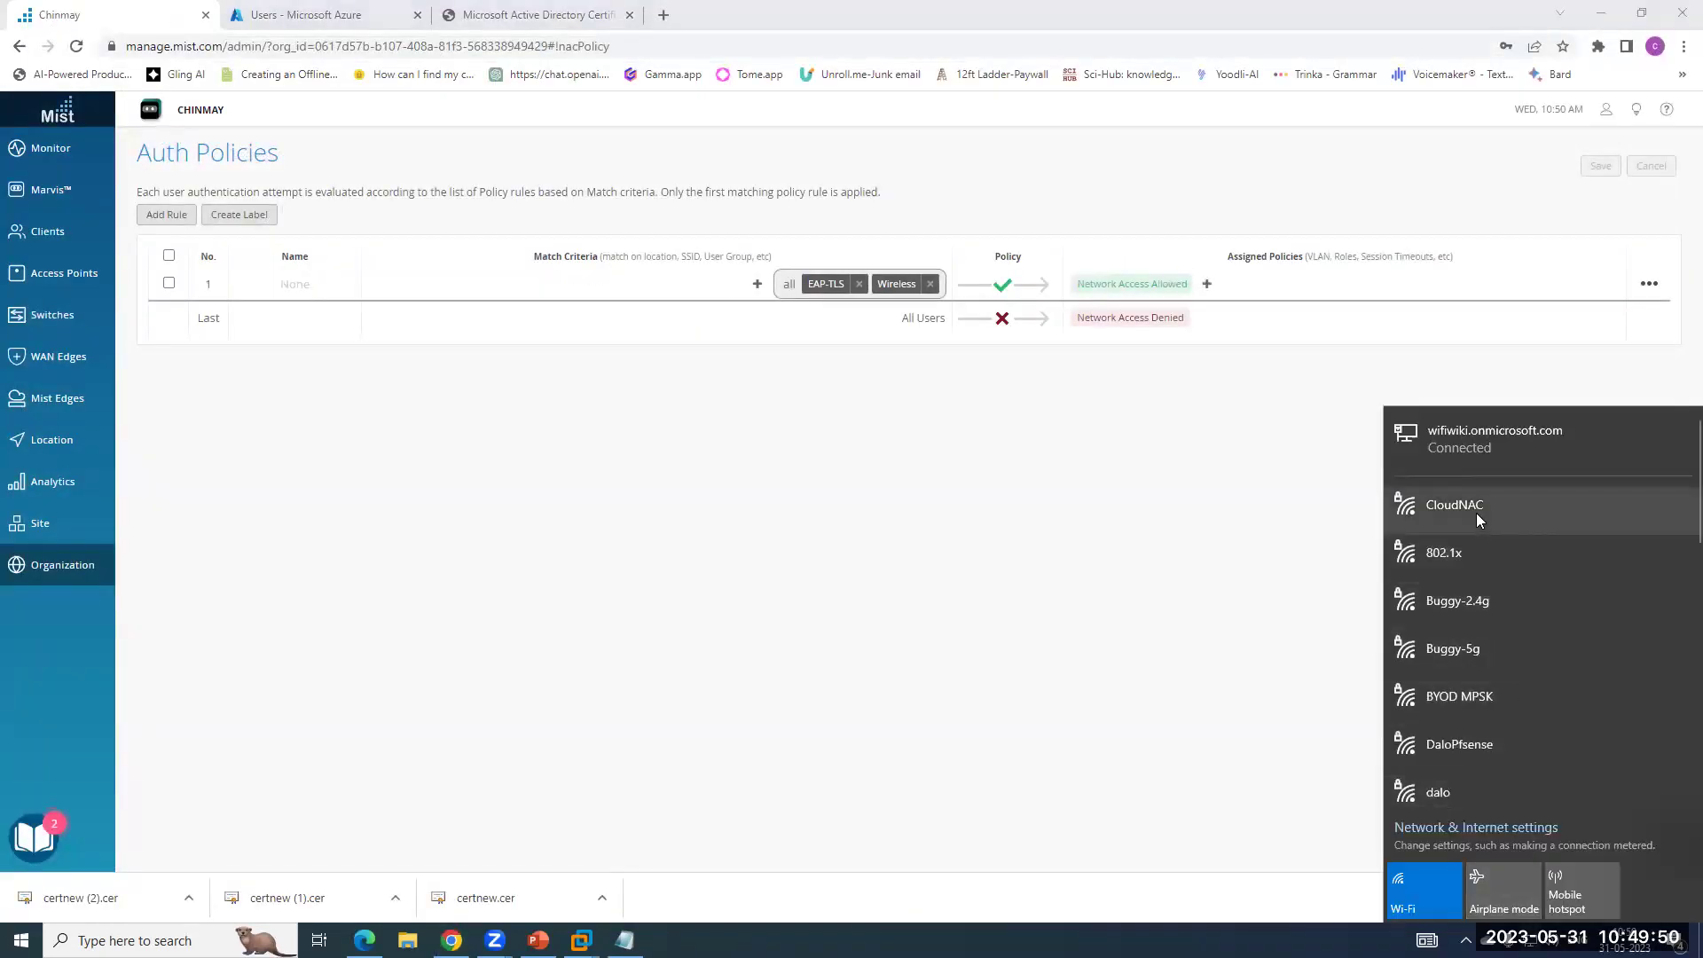
pyautogui.click(1477, 513)
pyautogui.click(1592, 589)
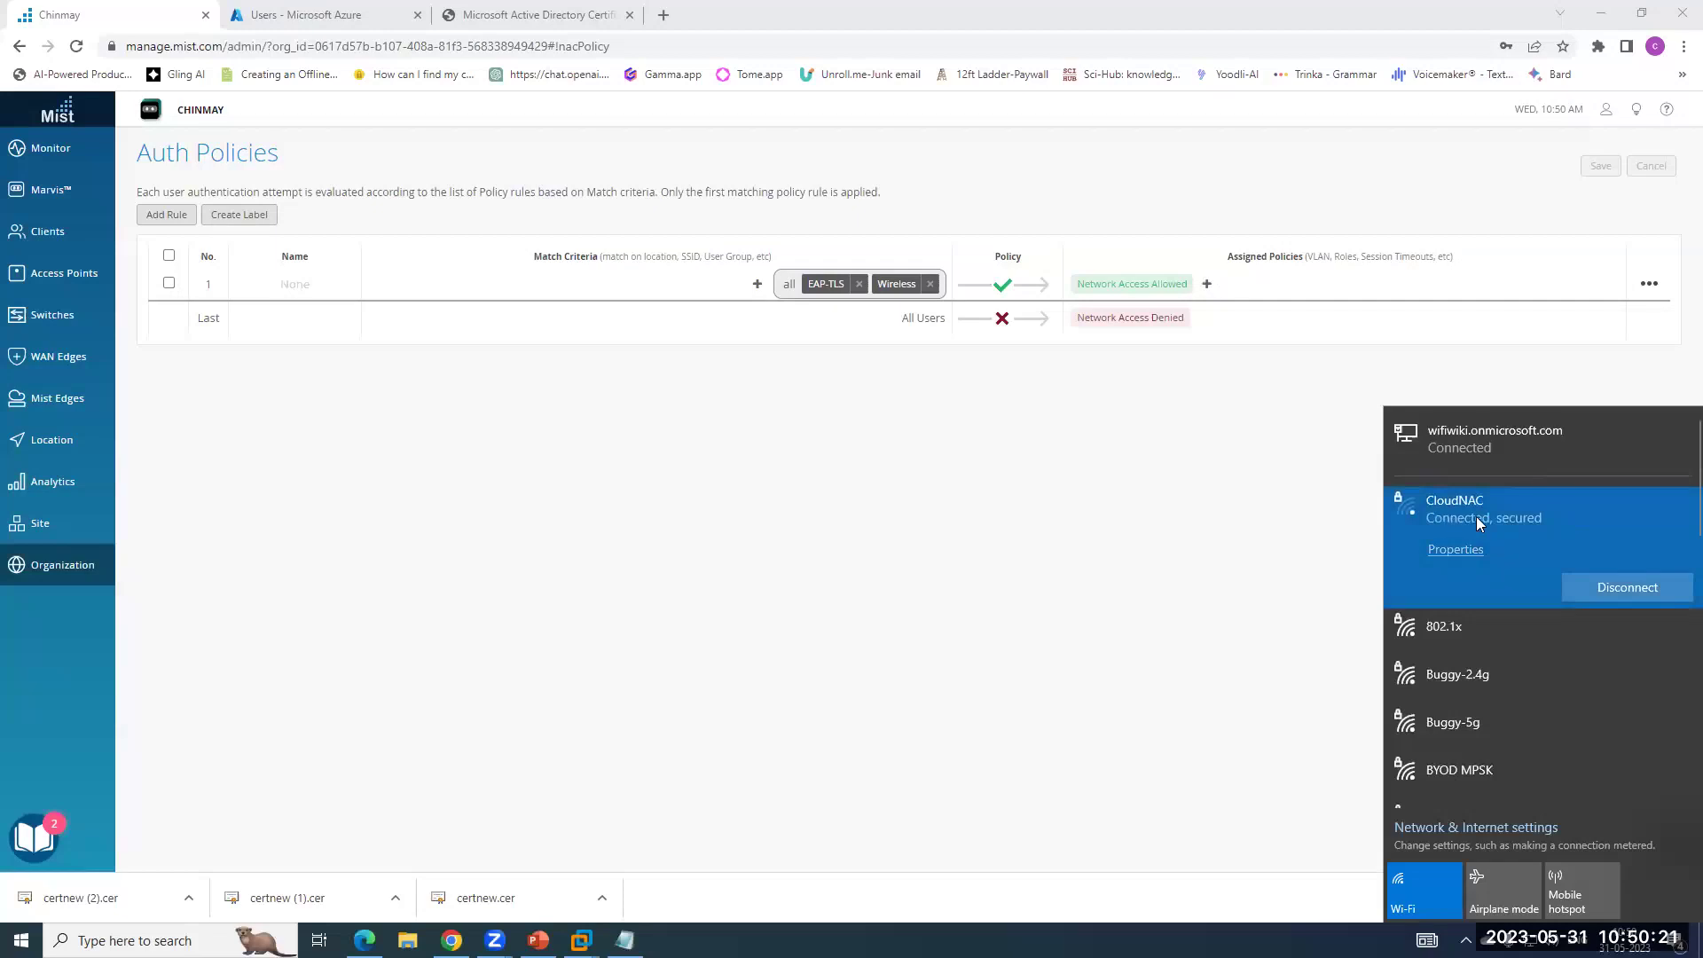
# Open the CloudNAC client from Clients > WiFi Clients, select its name's domain part, and open its insights.
pyautogui.click(69, 236)
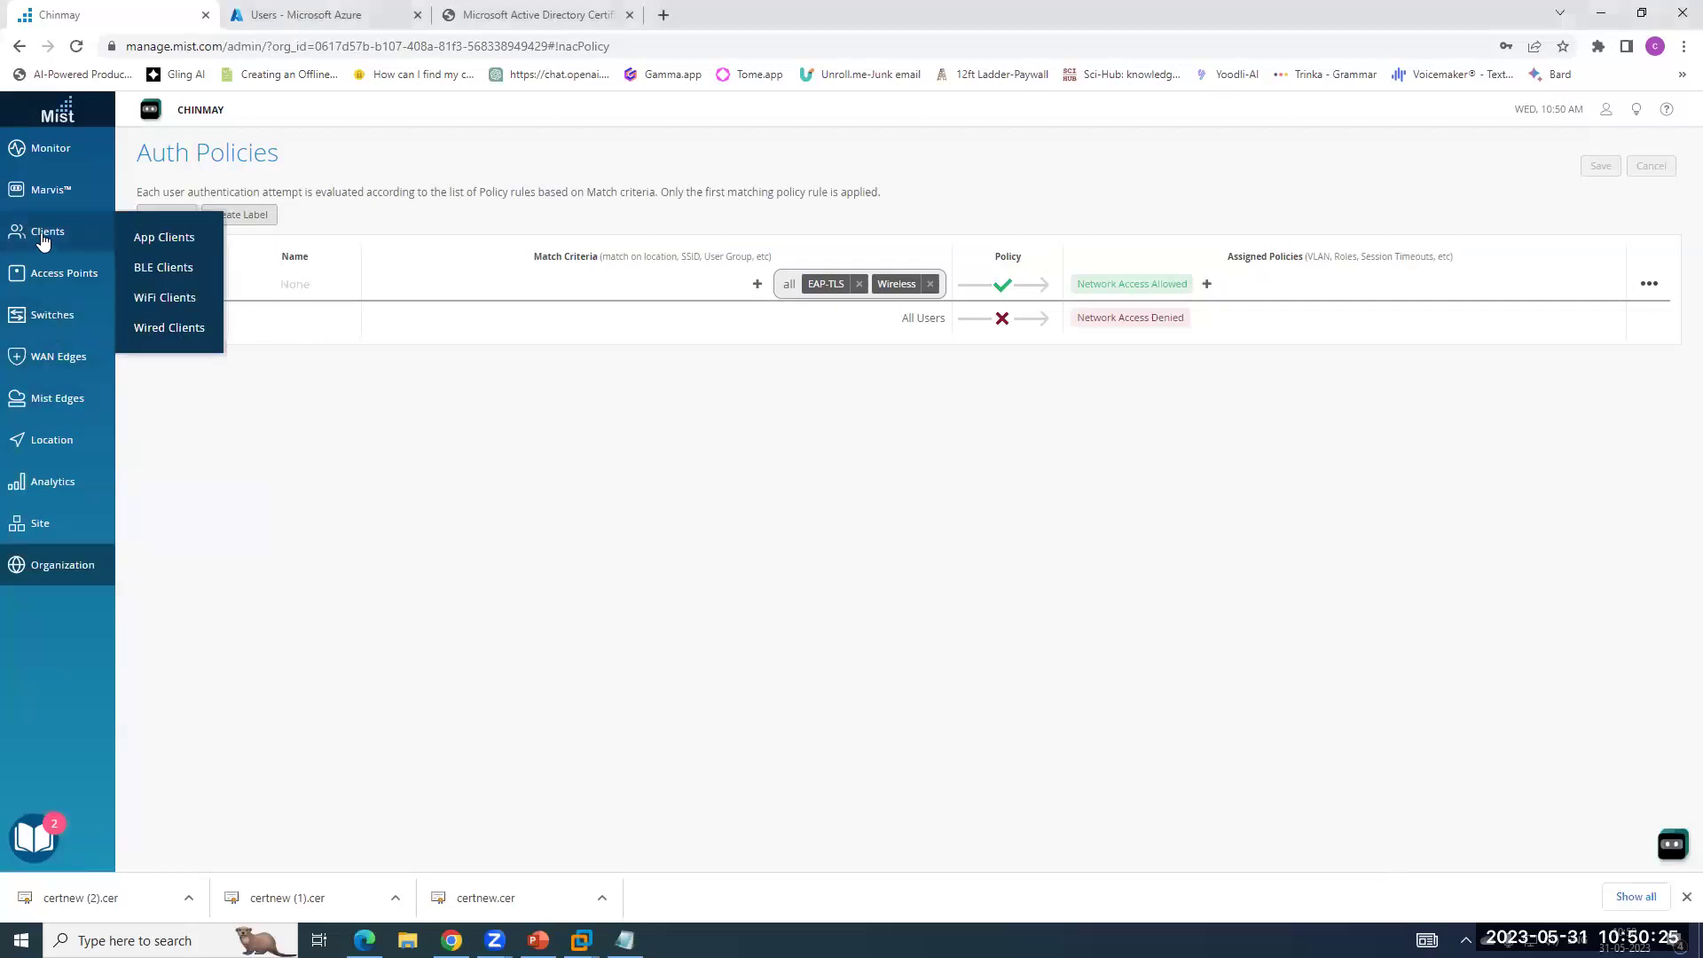
pyautogui.click(164, 297)
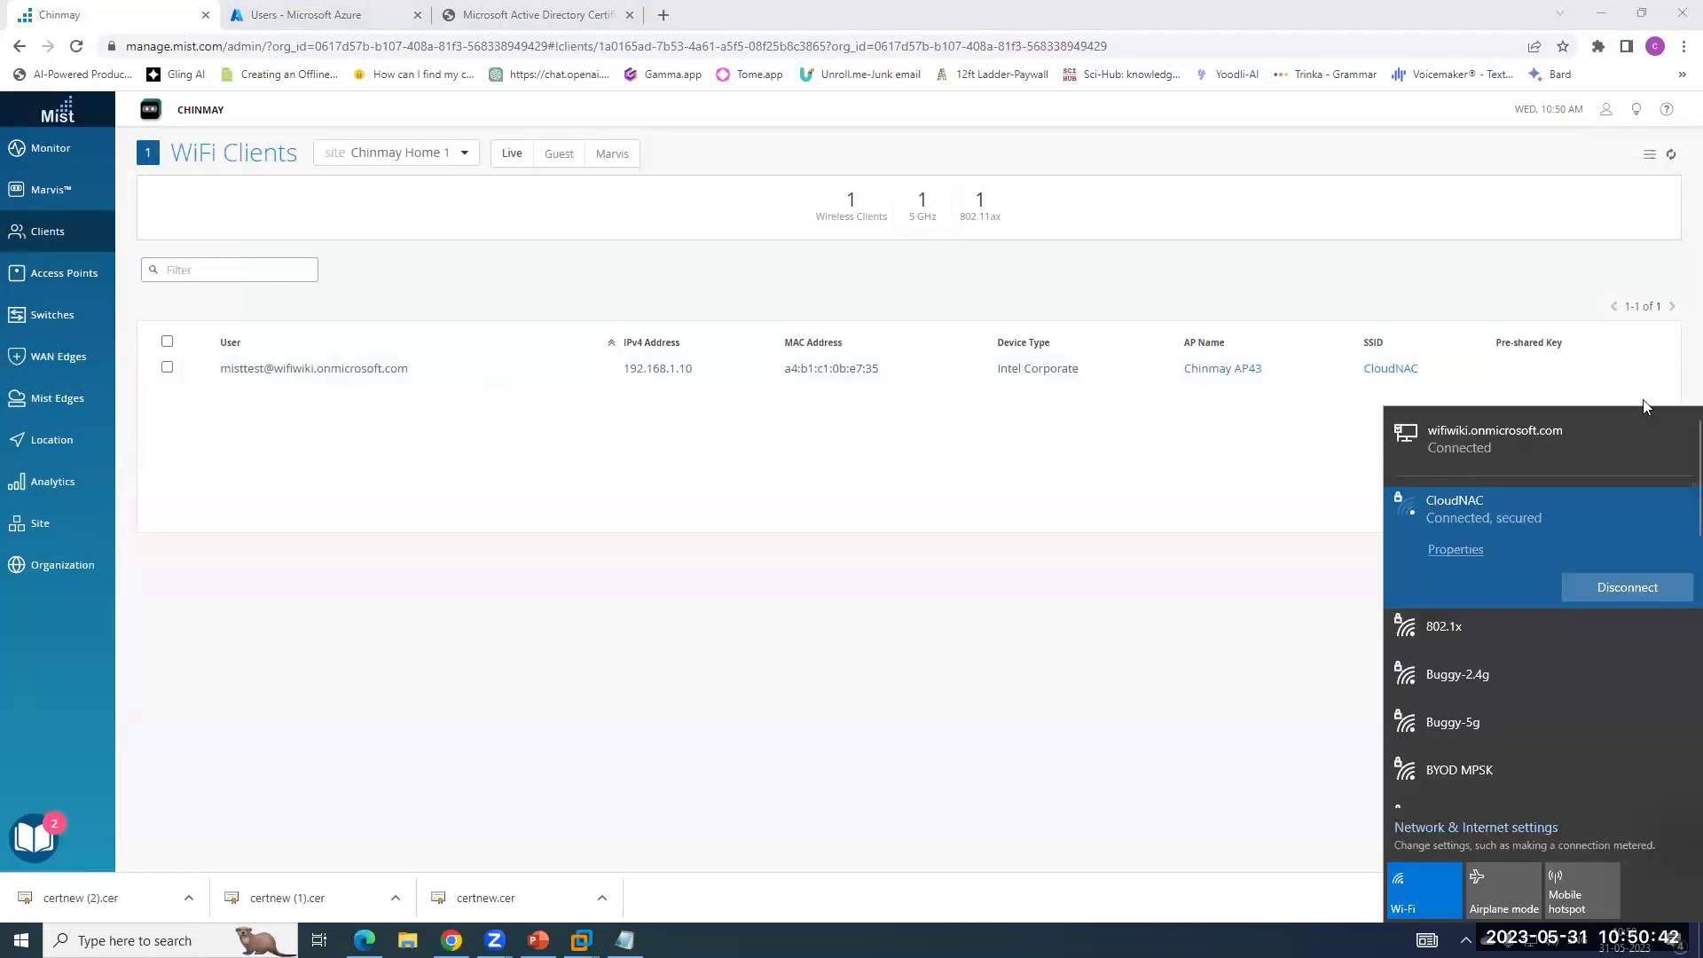
pyautogui.click(311, 362)
pyautogui.click(287, 256)
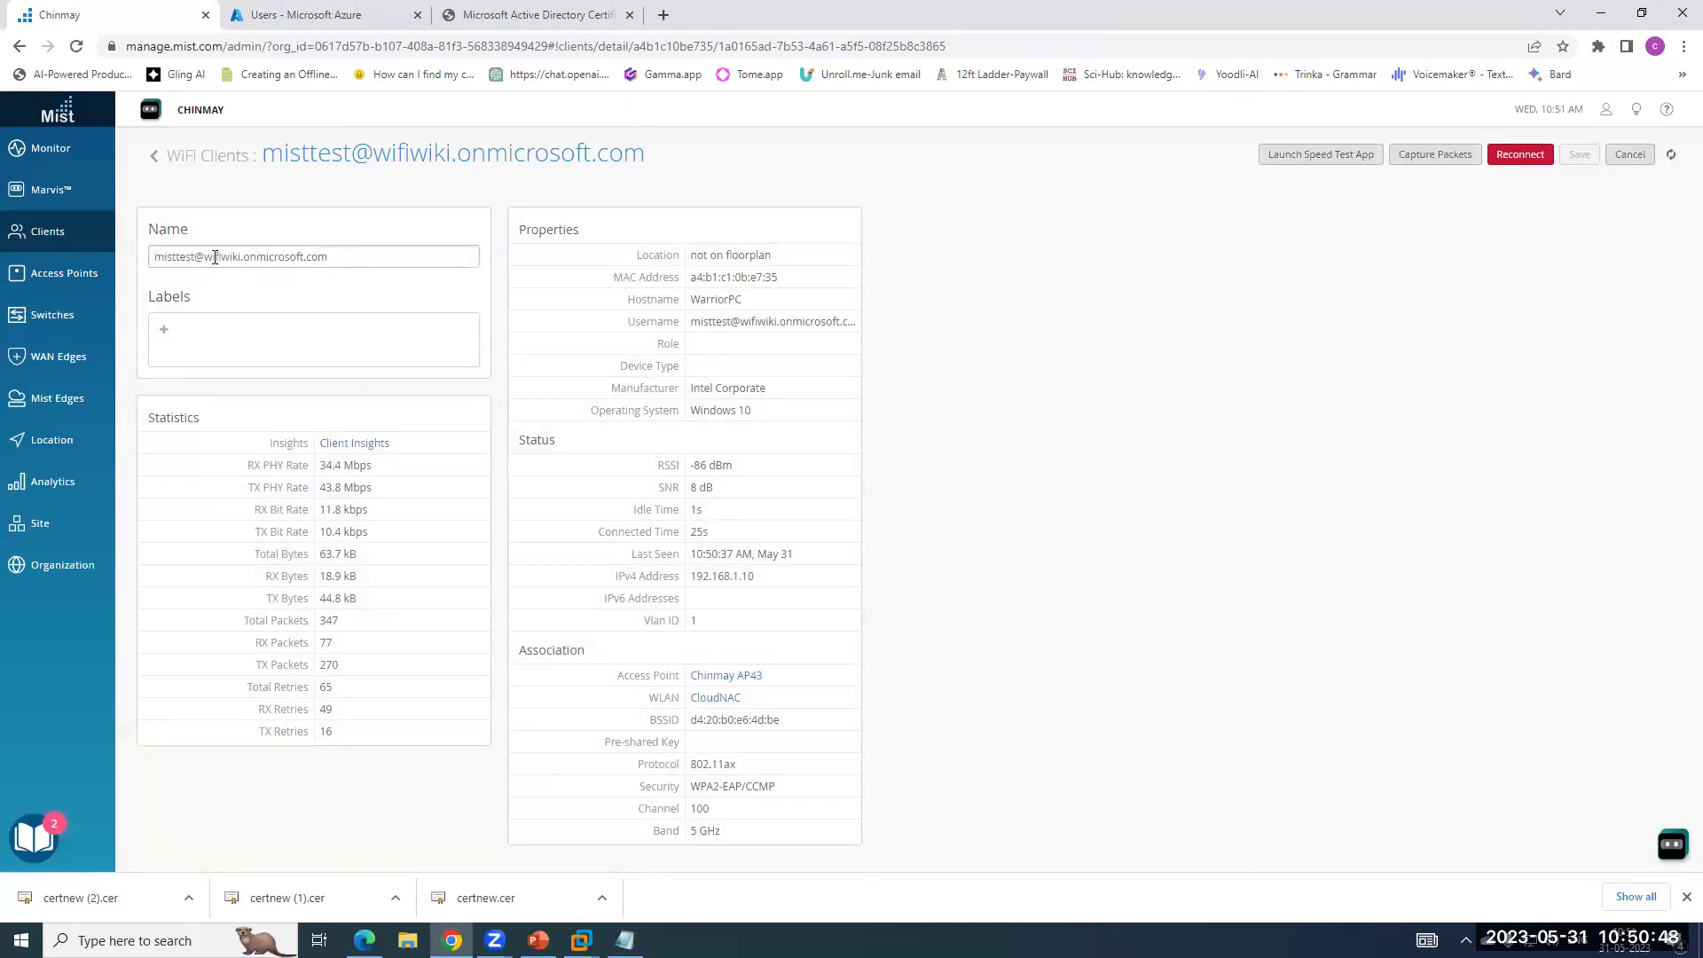
pyautogui.moveTo(206, 258); pyautogui.dragTo(336, 257)
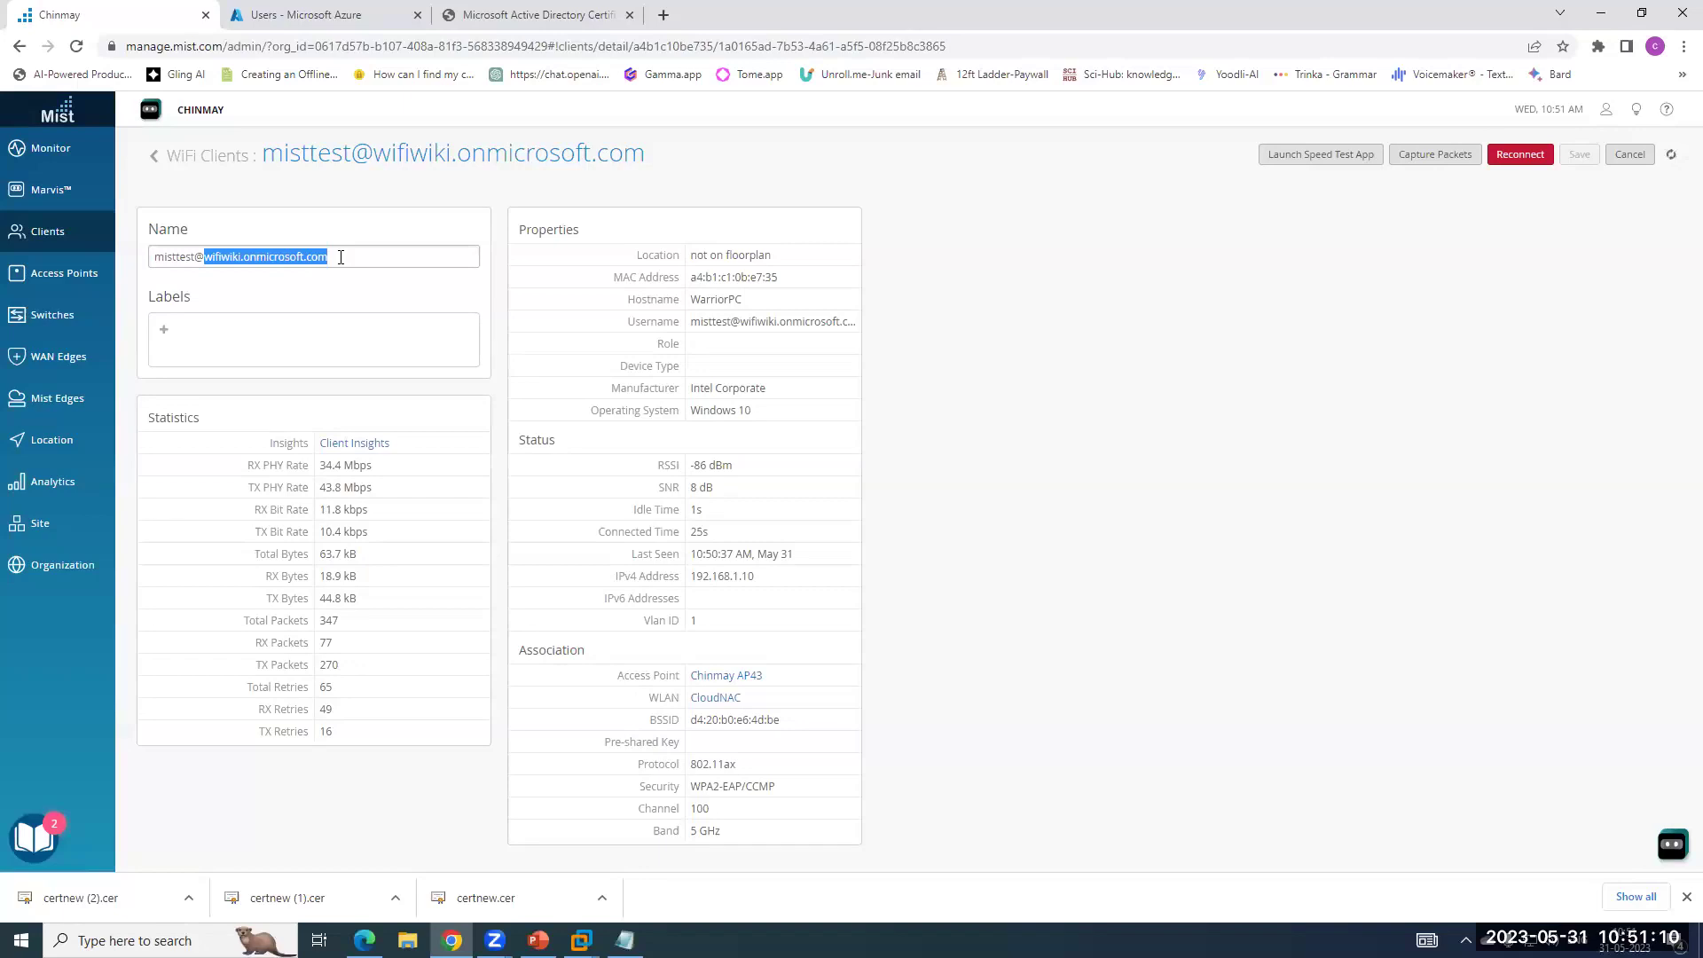
pyautogui.click(353, 444)
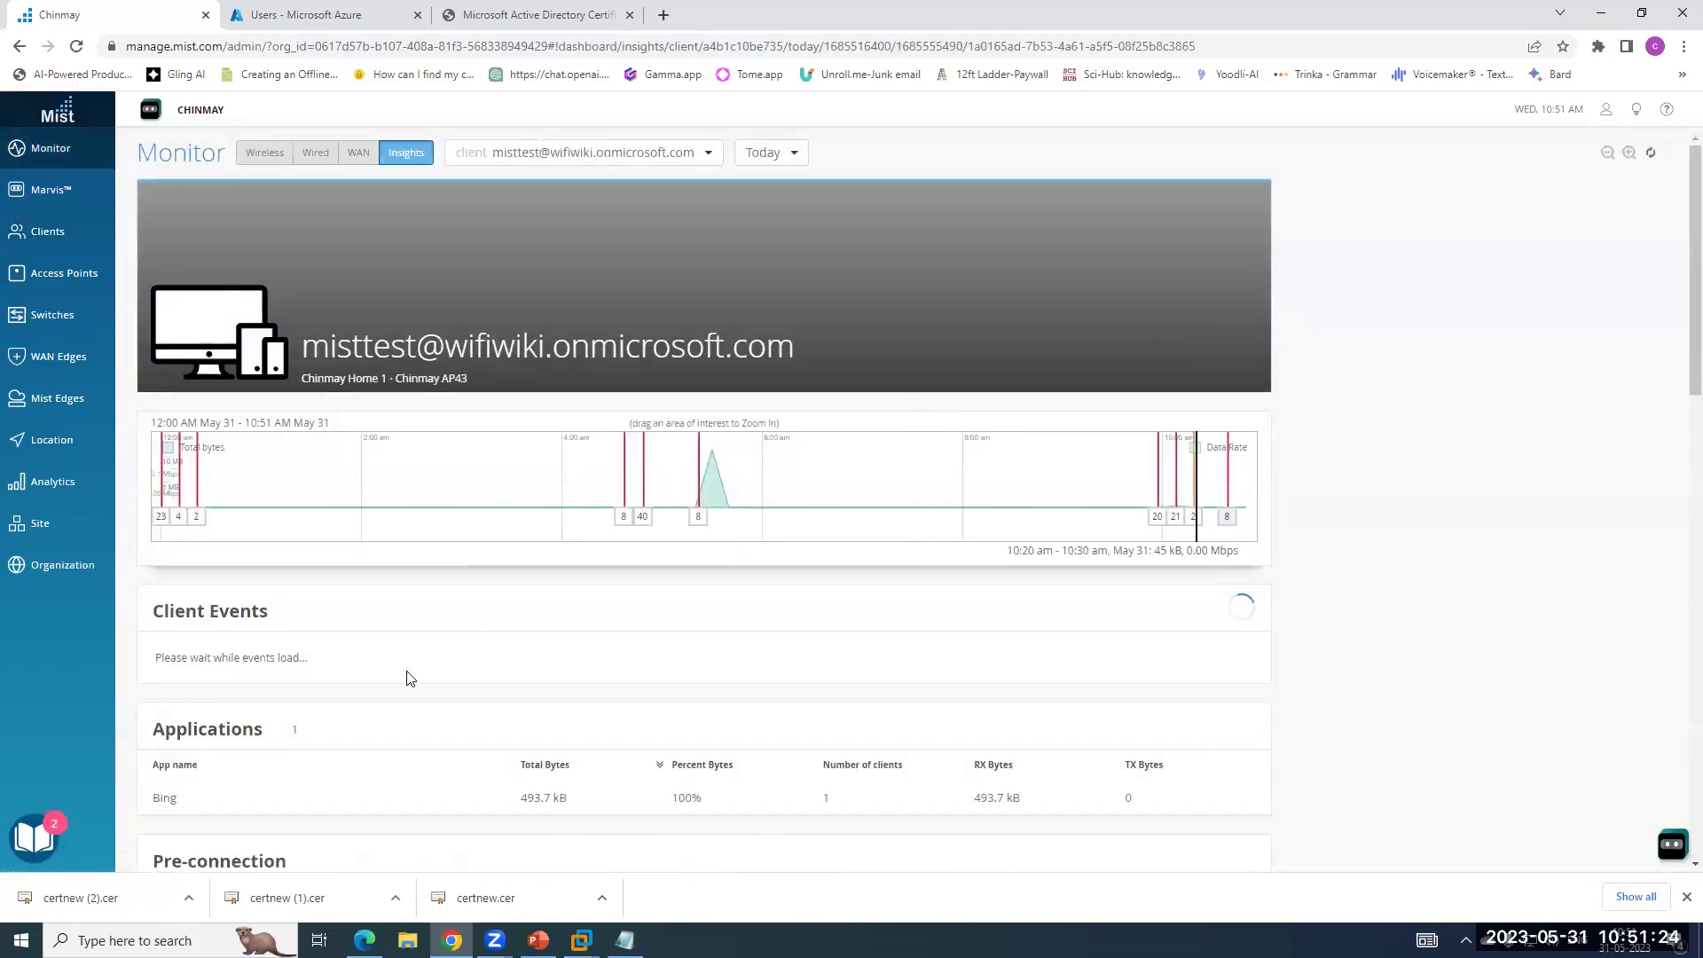
# Inspect the NAC Client Certificate Validation Success event, highlighting the EAP-TLS type and authenticated user name.
pyautogui.click(226, 753)
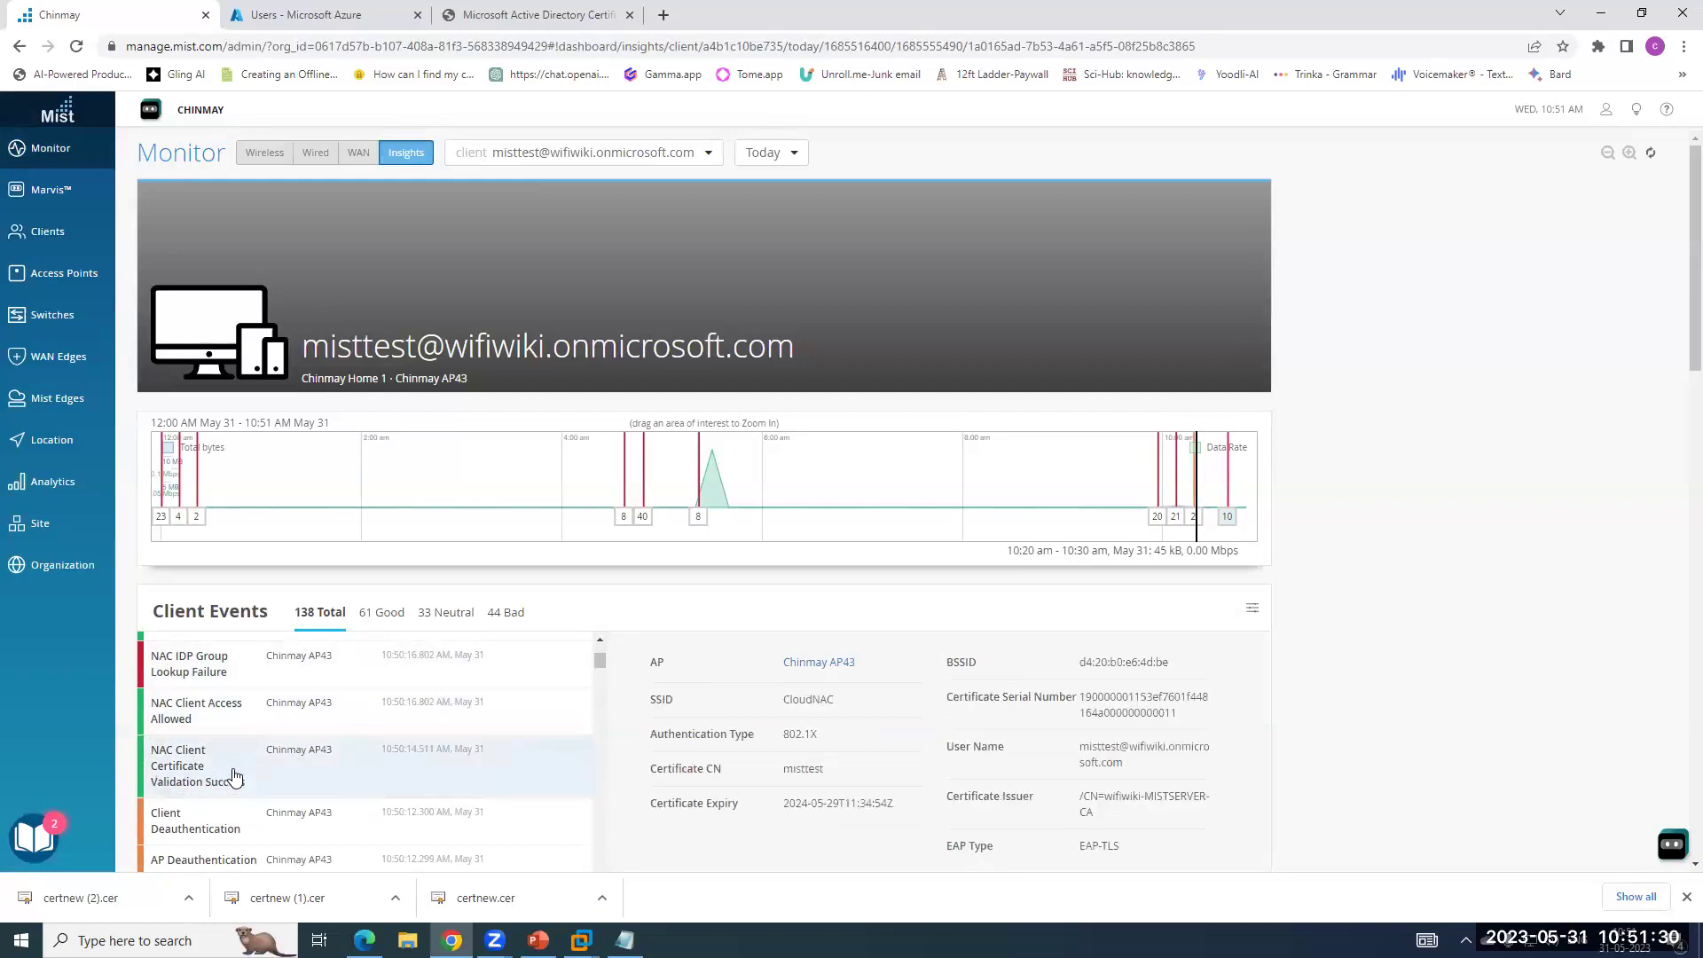
pyautogui.scroll(-1, 859, 788)
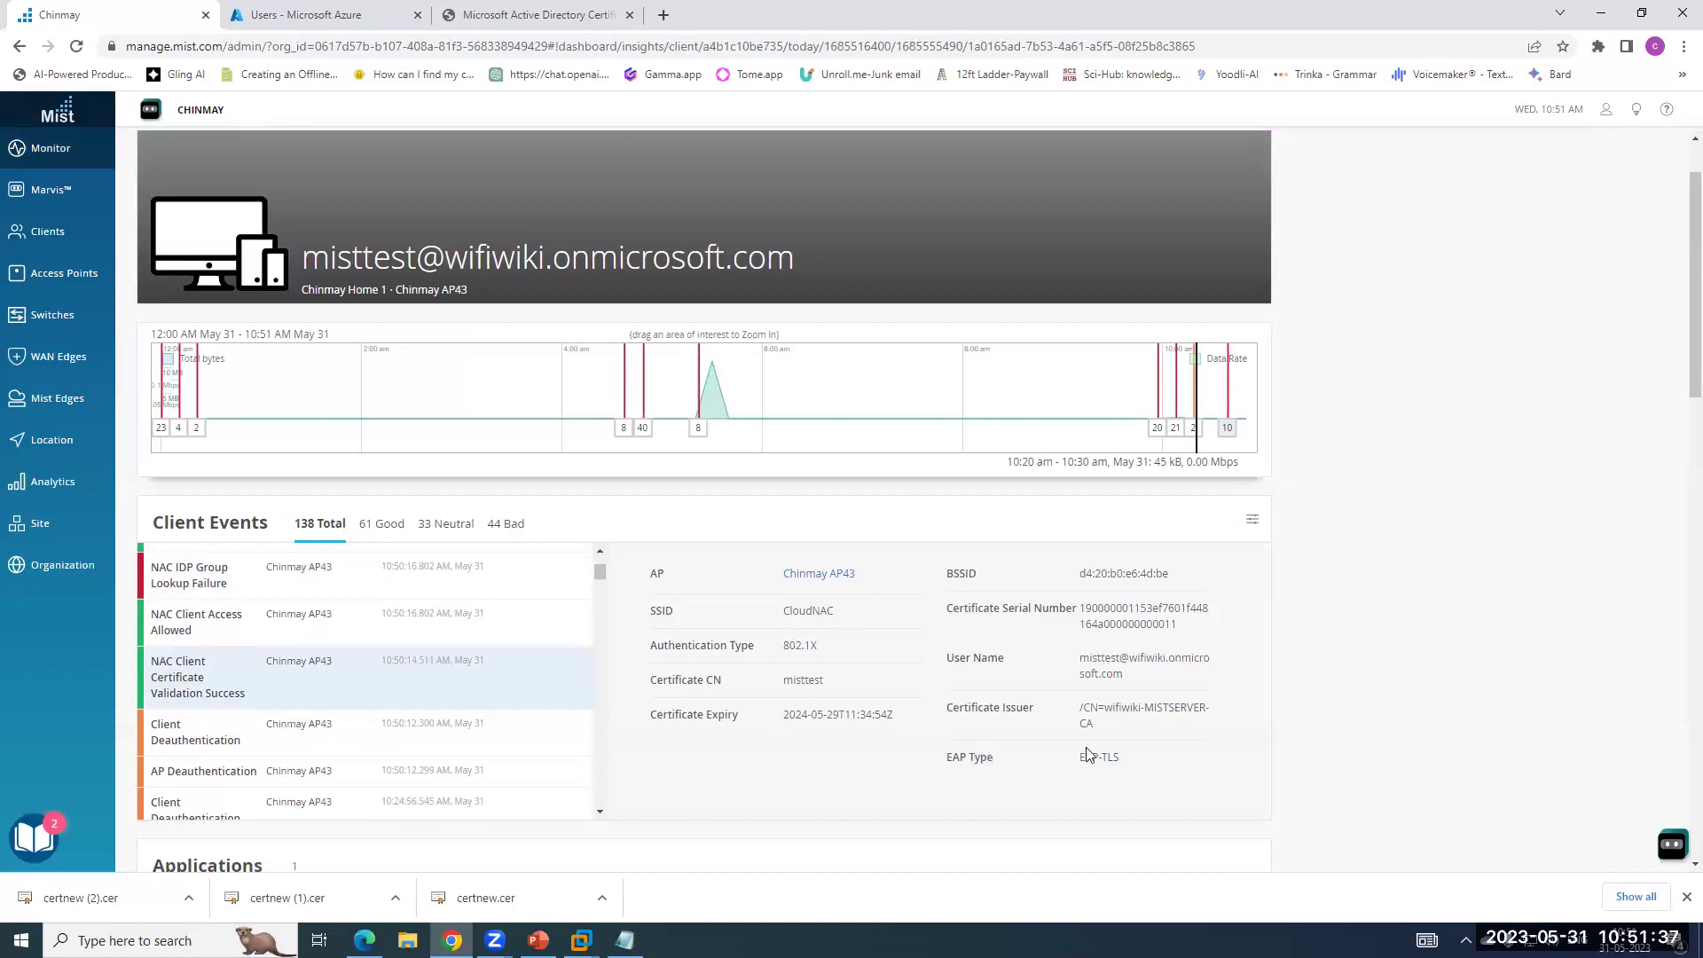
pyautogui.moveTo(1079, 759); pyautogui.dragTo(1119, 763)
pyautogui.moveTo(1077, 659); pyautogui.dragTo(1149, 681)
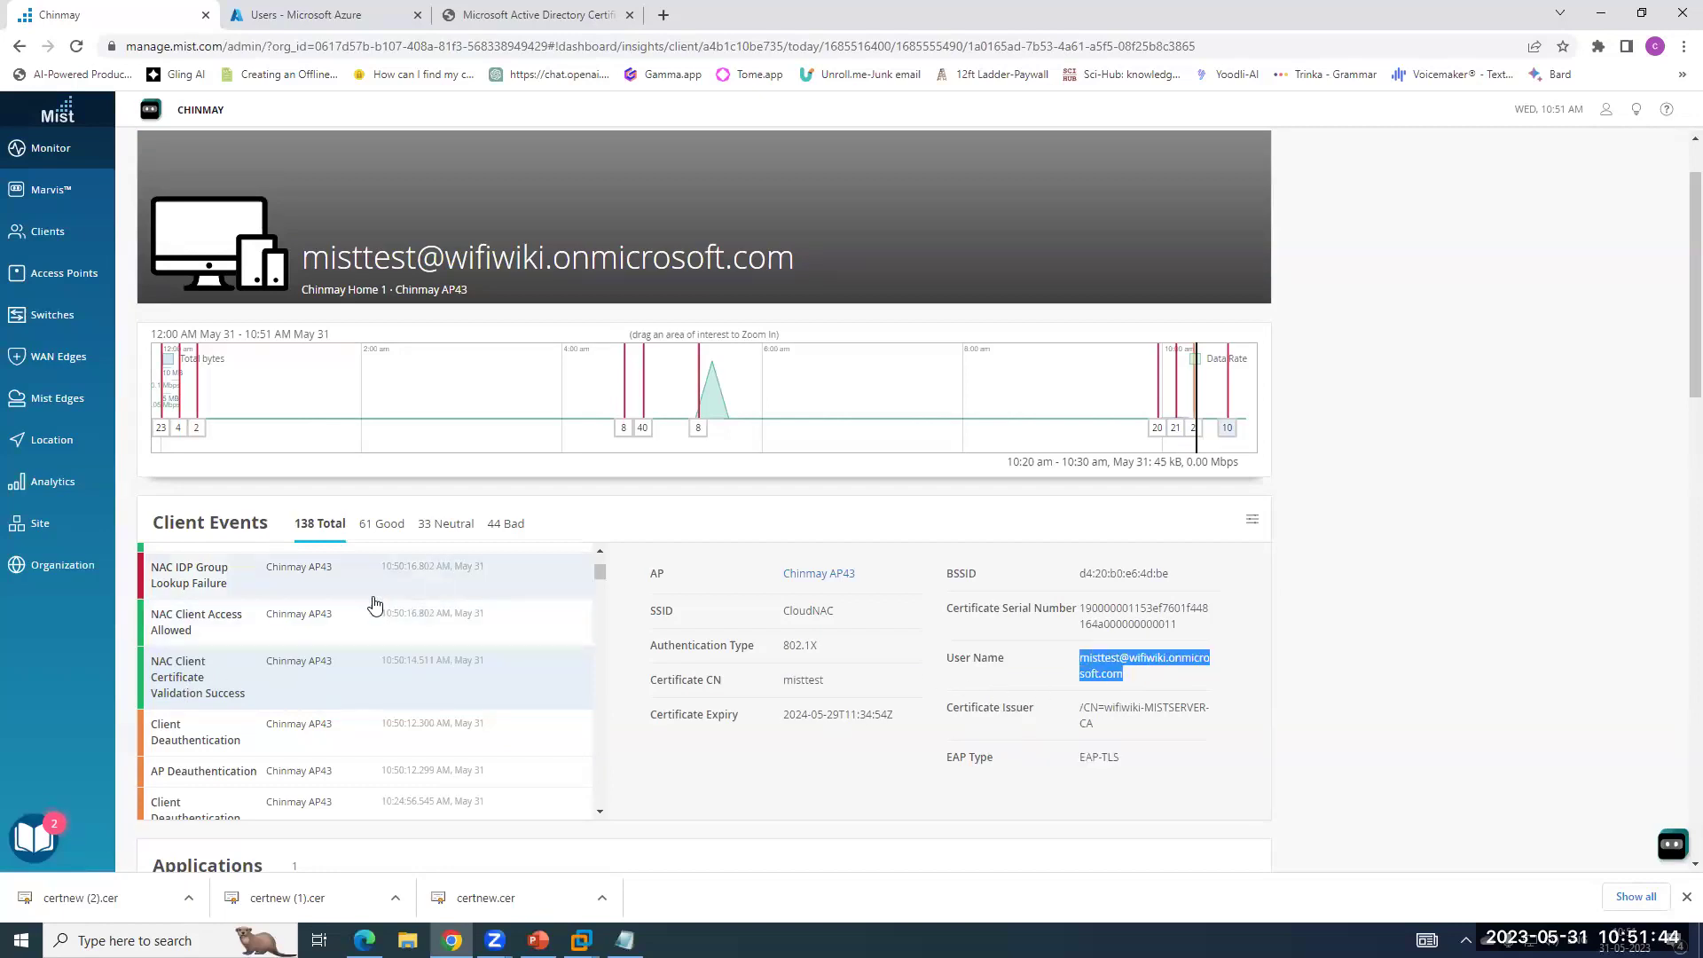
pyautogui.scroll(1, 337, 634)
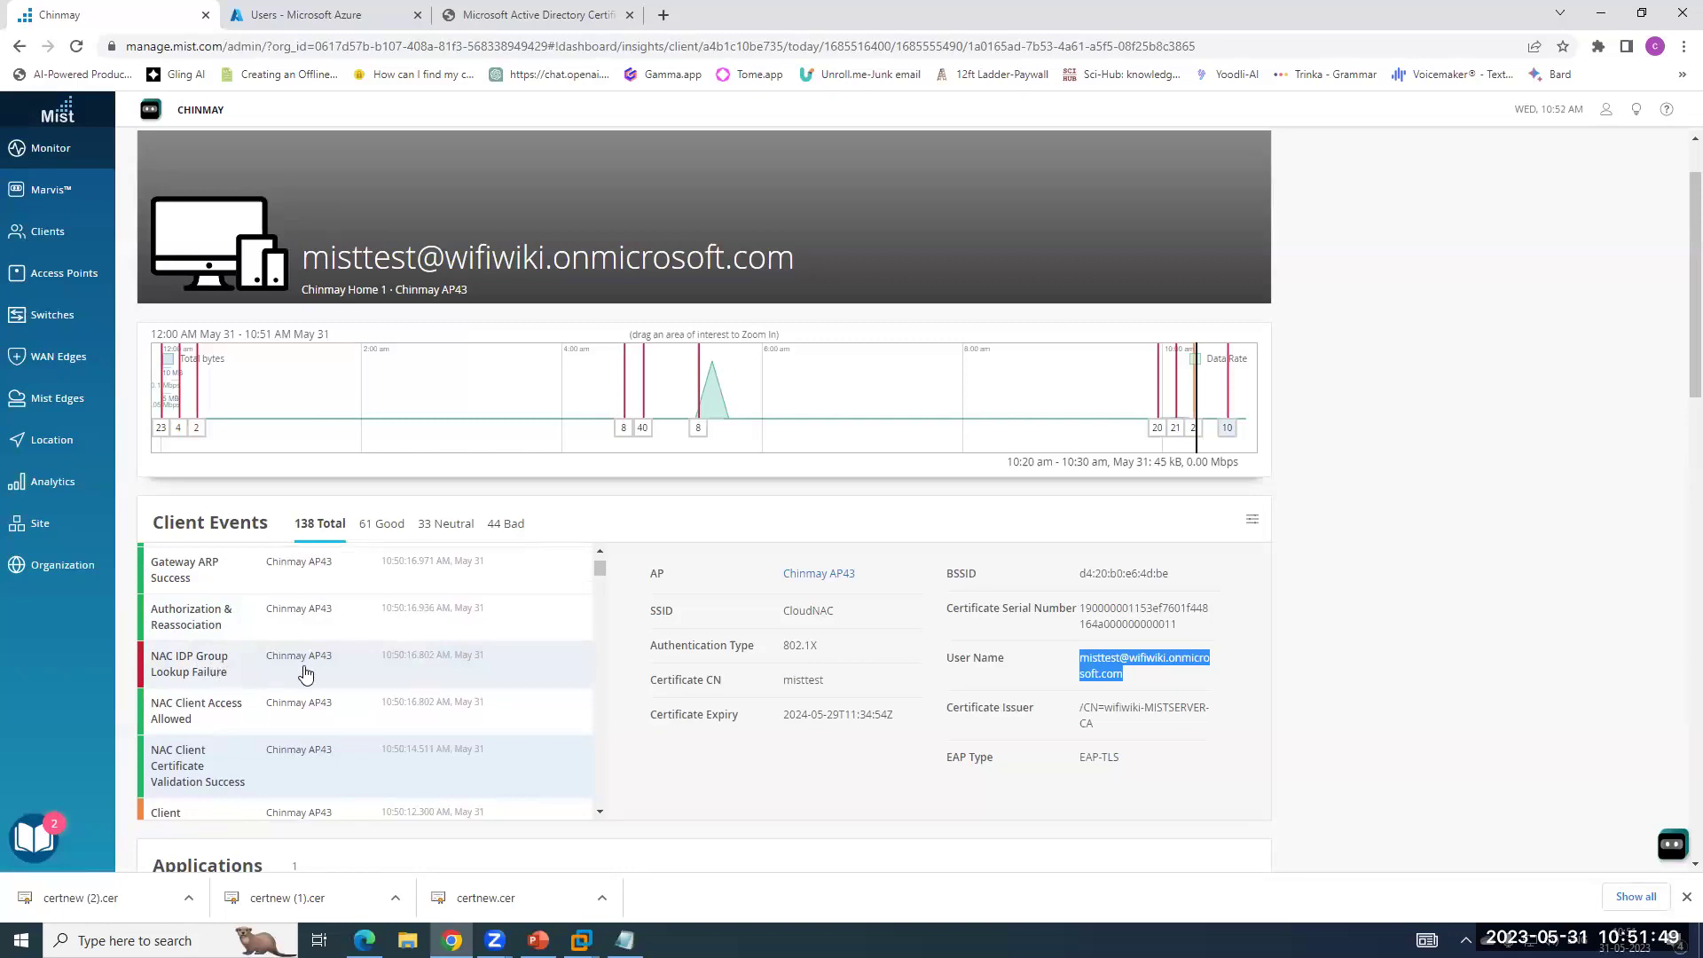
# Inspect the Access Allowed event's EAP-TLS method and issuer CA, then follow its Auth Rule link.
pyautogui.click(227, 718)
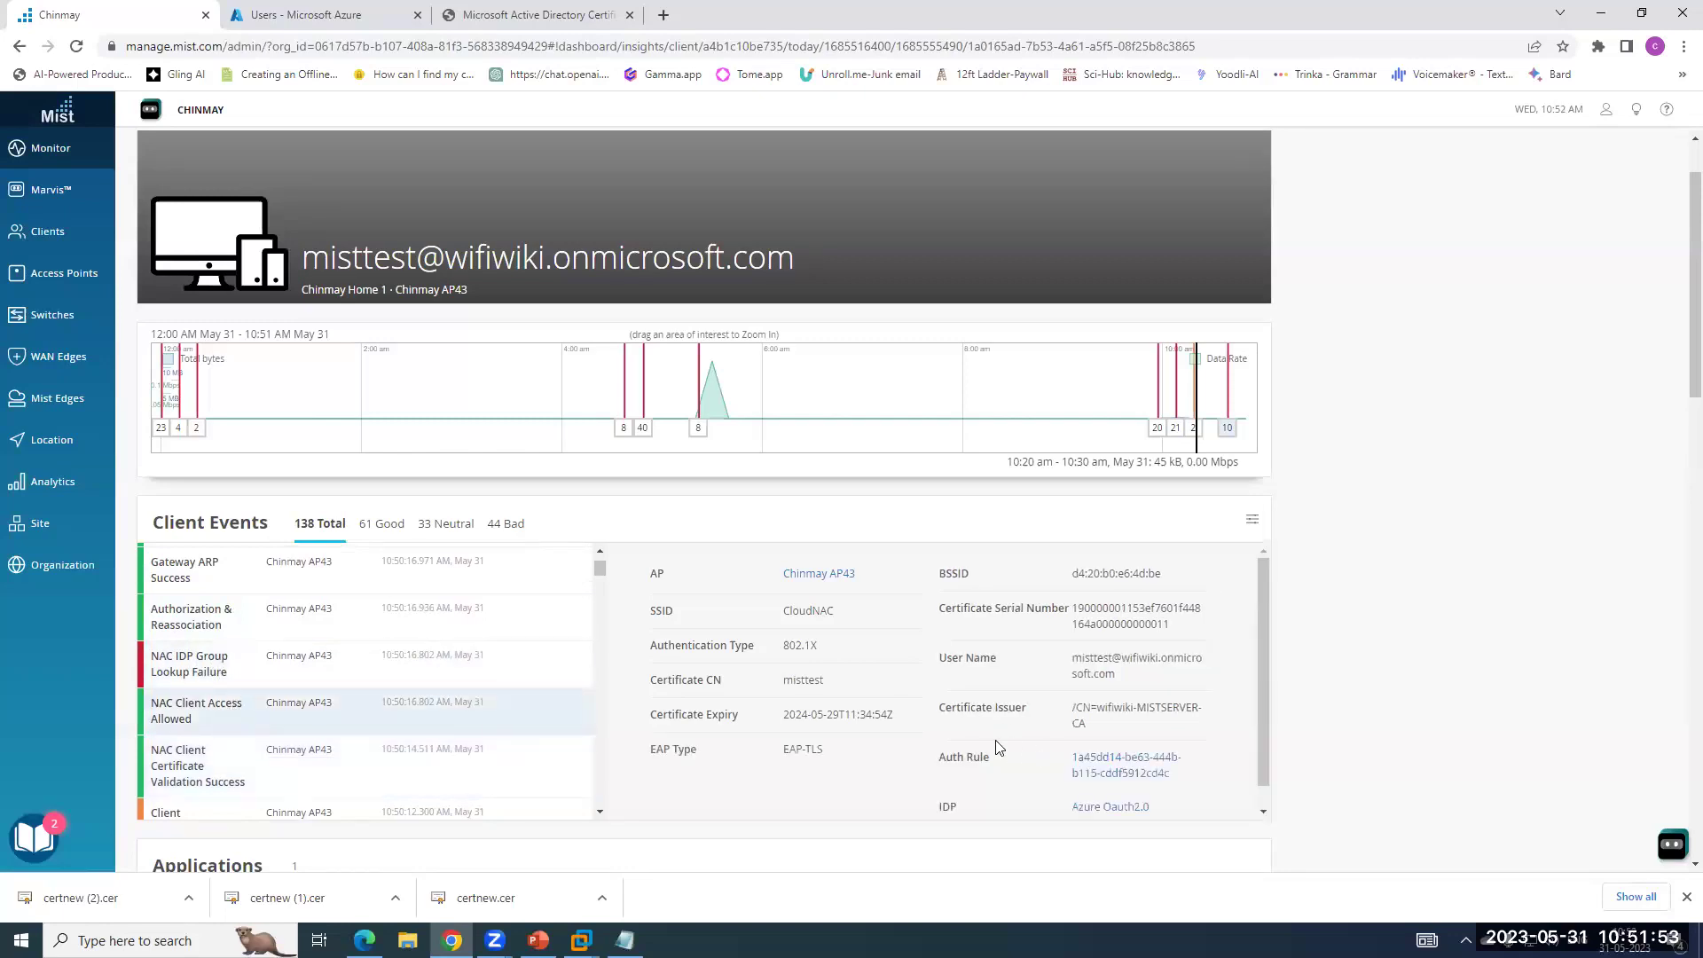
pyautogui.scroll(-1, 1043, 772)
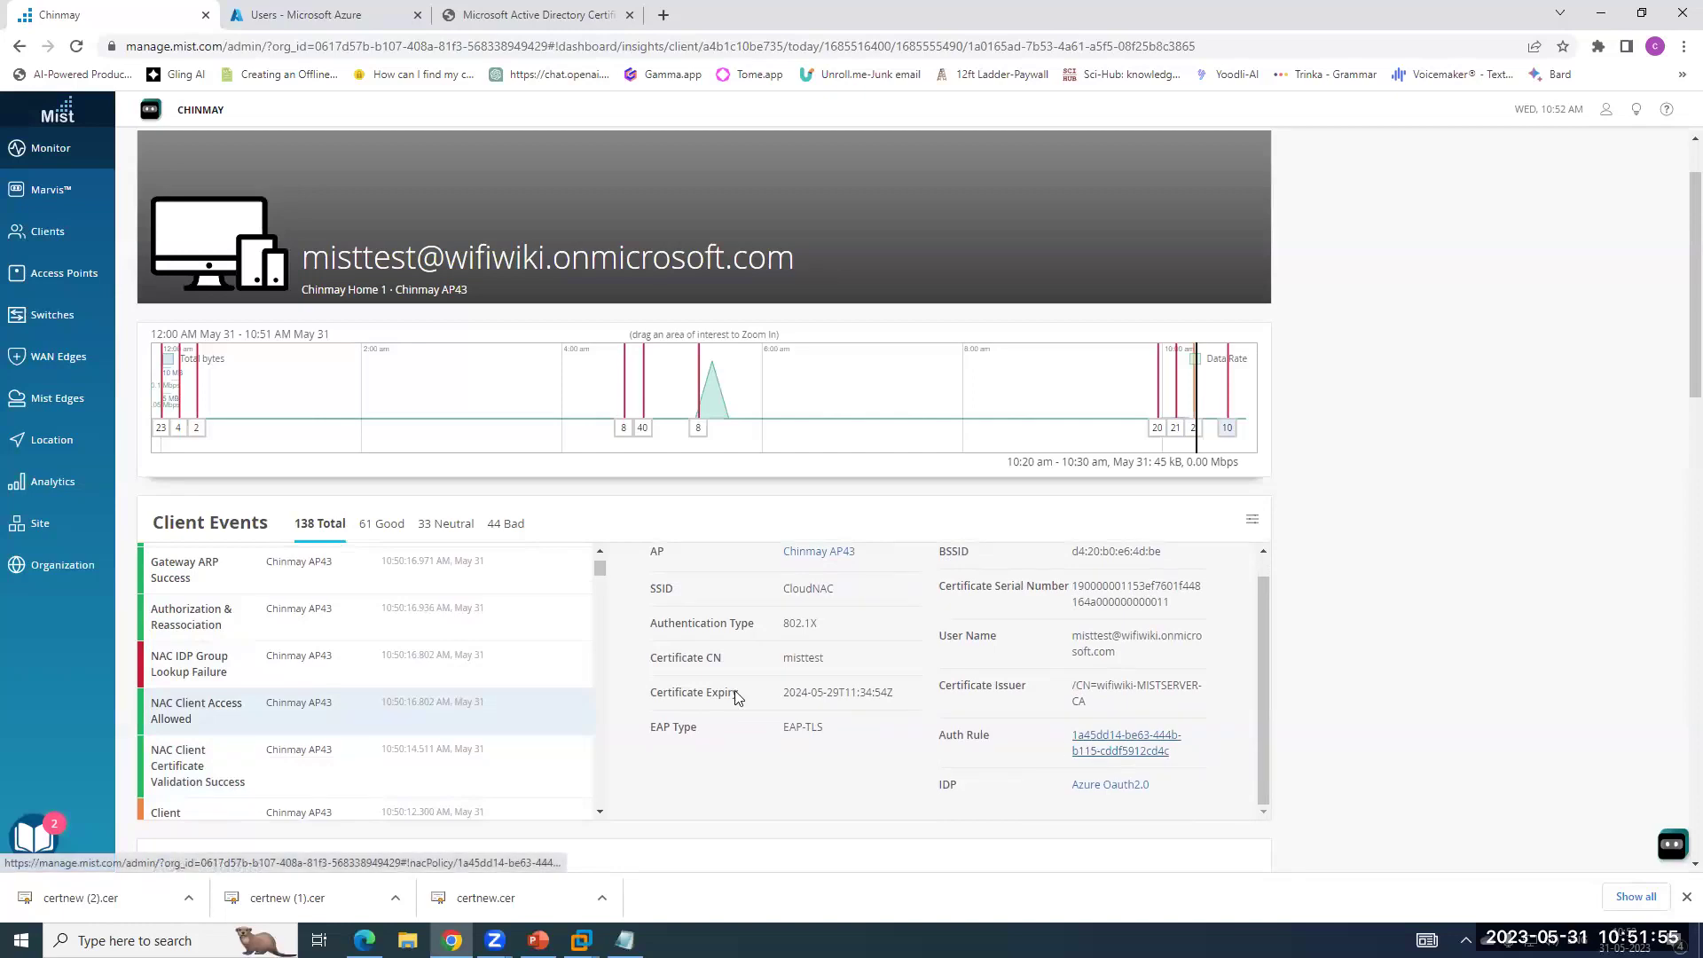
pyautogui.moveTo(778, 737); pyautogui.dragTo(836, 737)
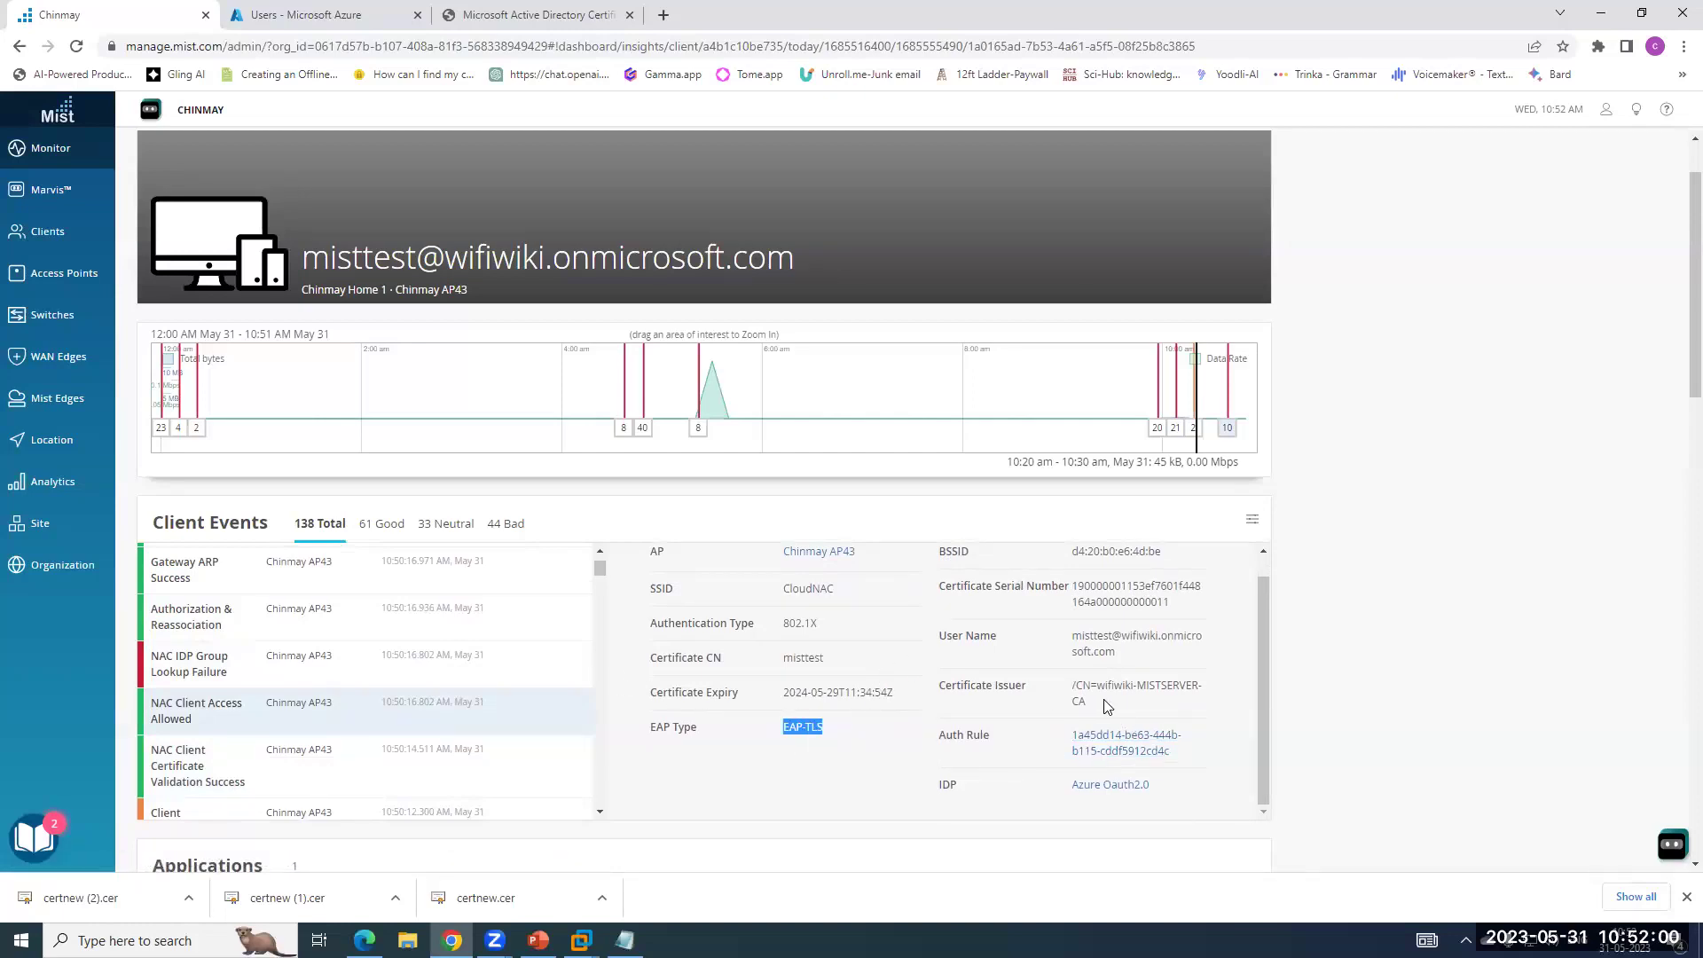
pyautogui.moveTo(1107, 705); pyautogui.dragTo(1073, 691)
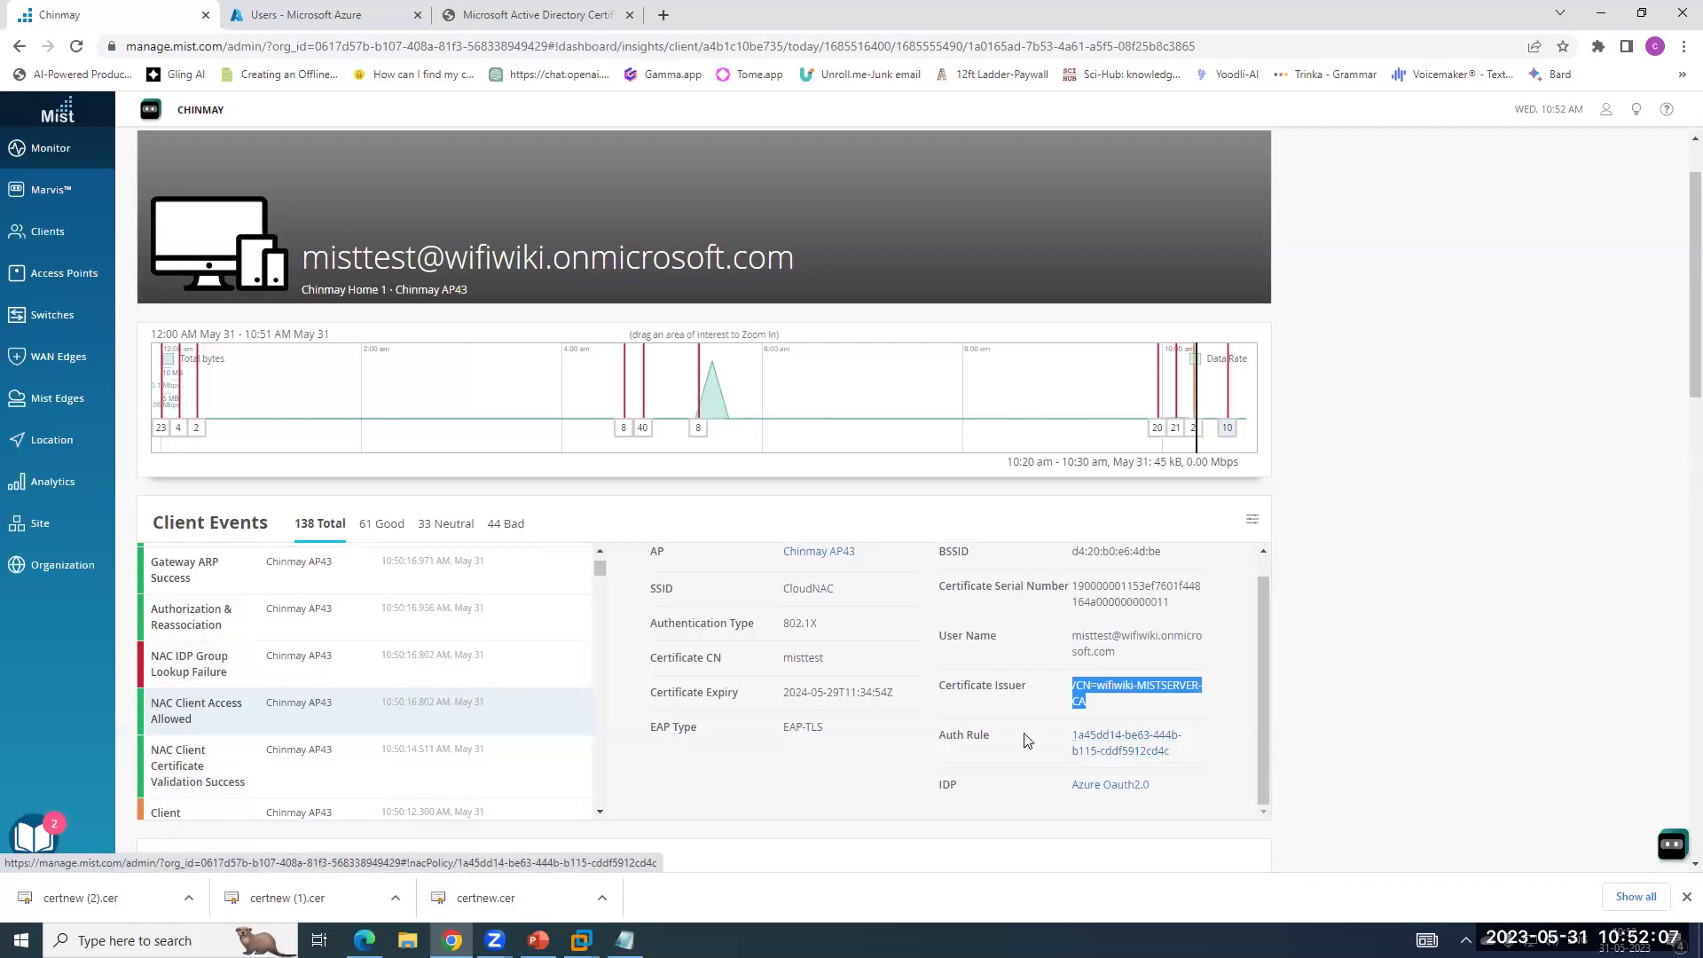
pyautogui.click(1107, 743)
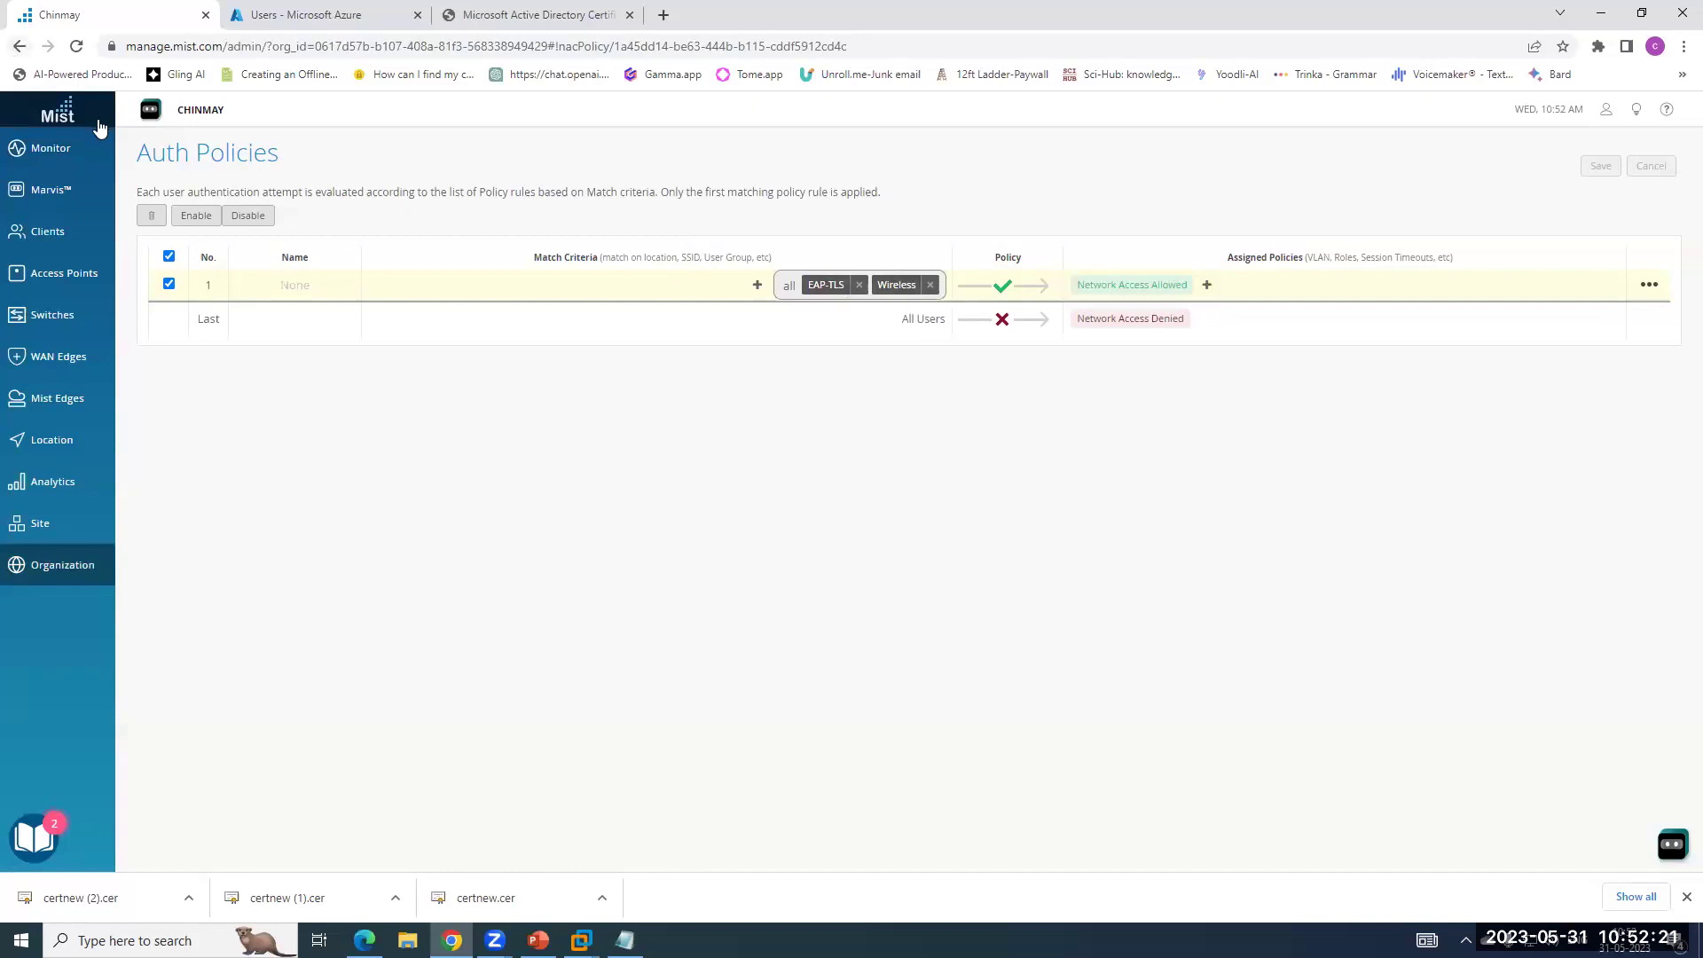
# Switch to the Chinmay Home 1 site's Monitor Insights page from the sidebar.
pyautogui.moveTo(71, 146)
pyautogui.click(142, 180)
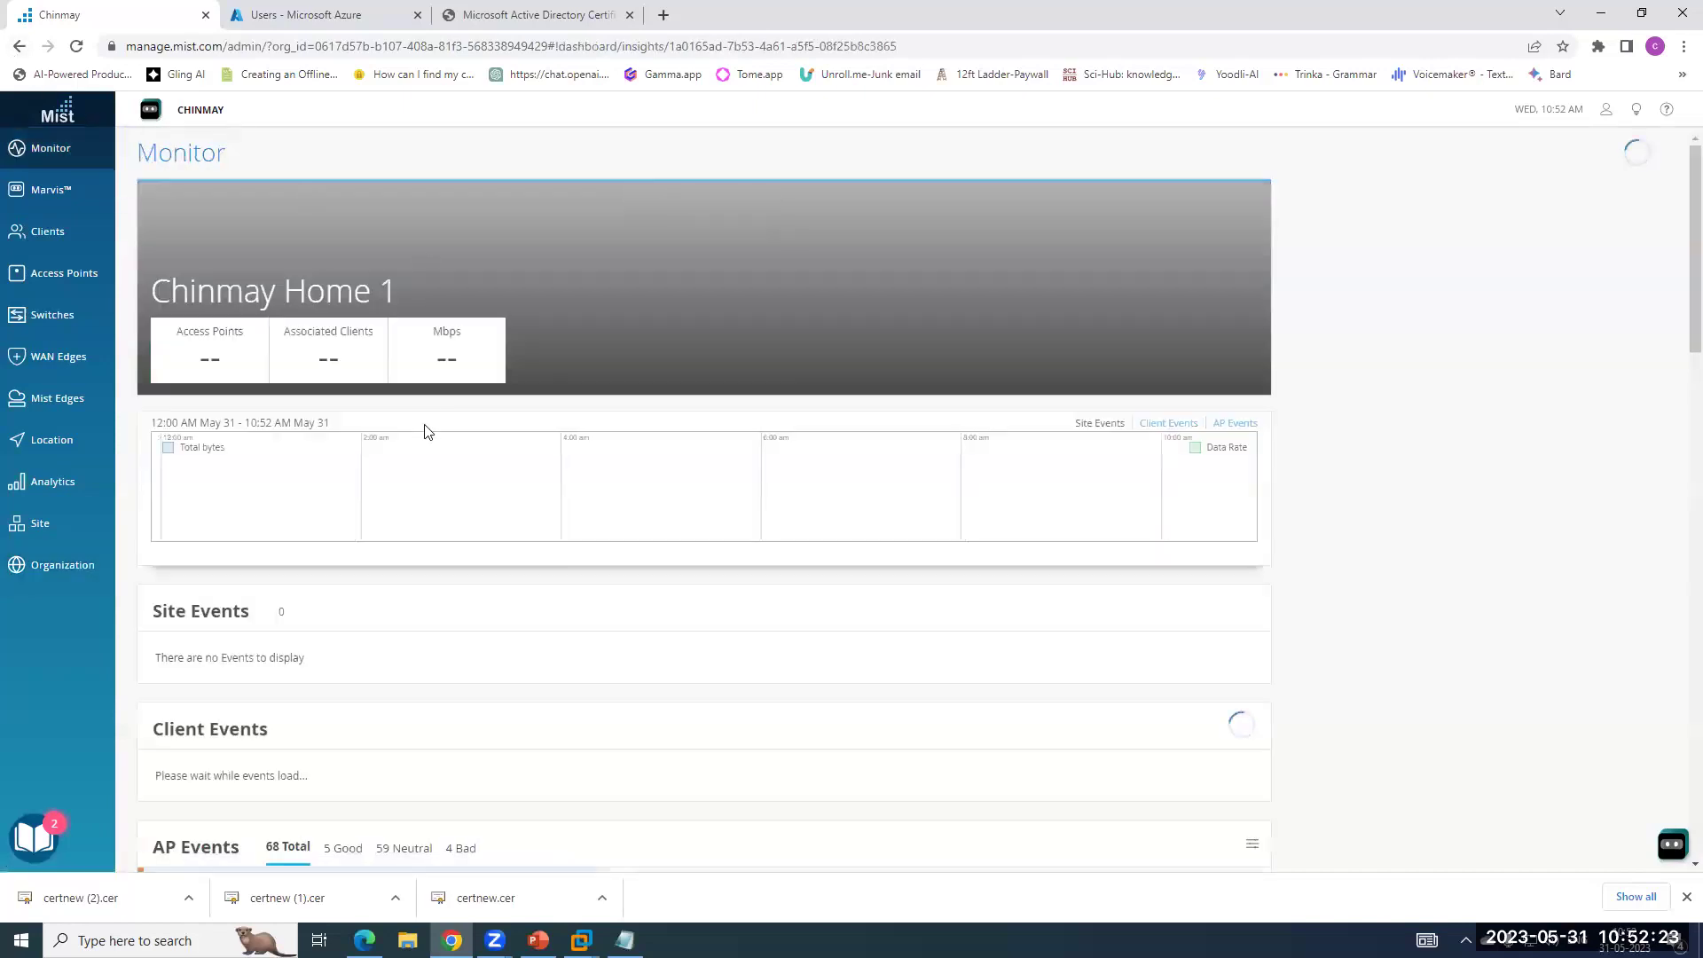
# Scroll to the NAC IDP Group Lookup Failure client event showing the Request_ResourceNotFound error.
pyautogui.scroll(-3, 427, 432)
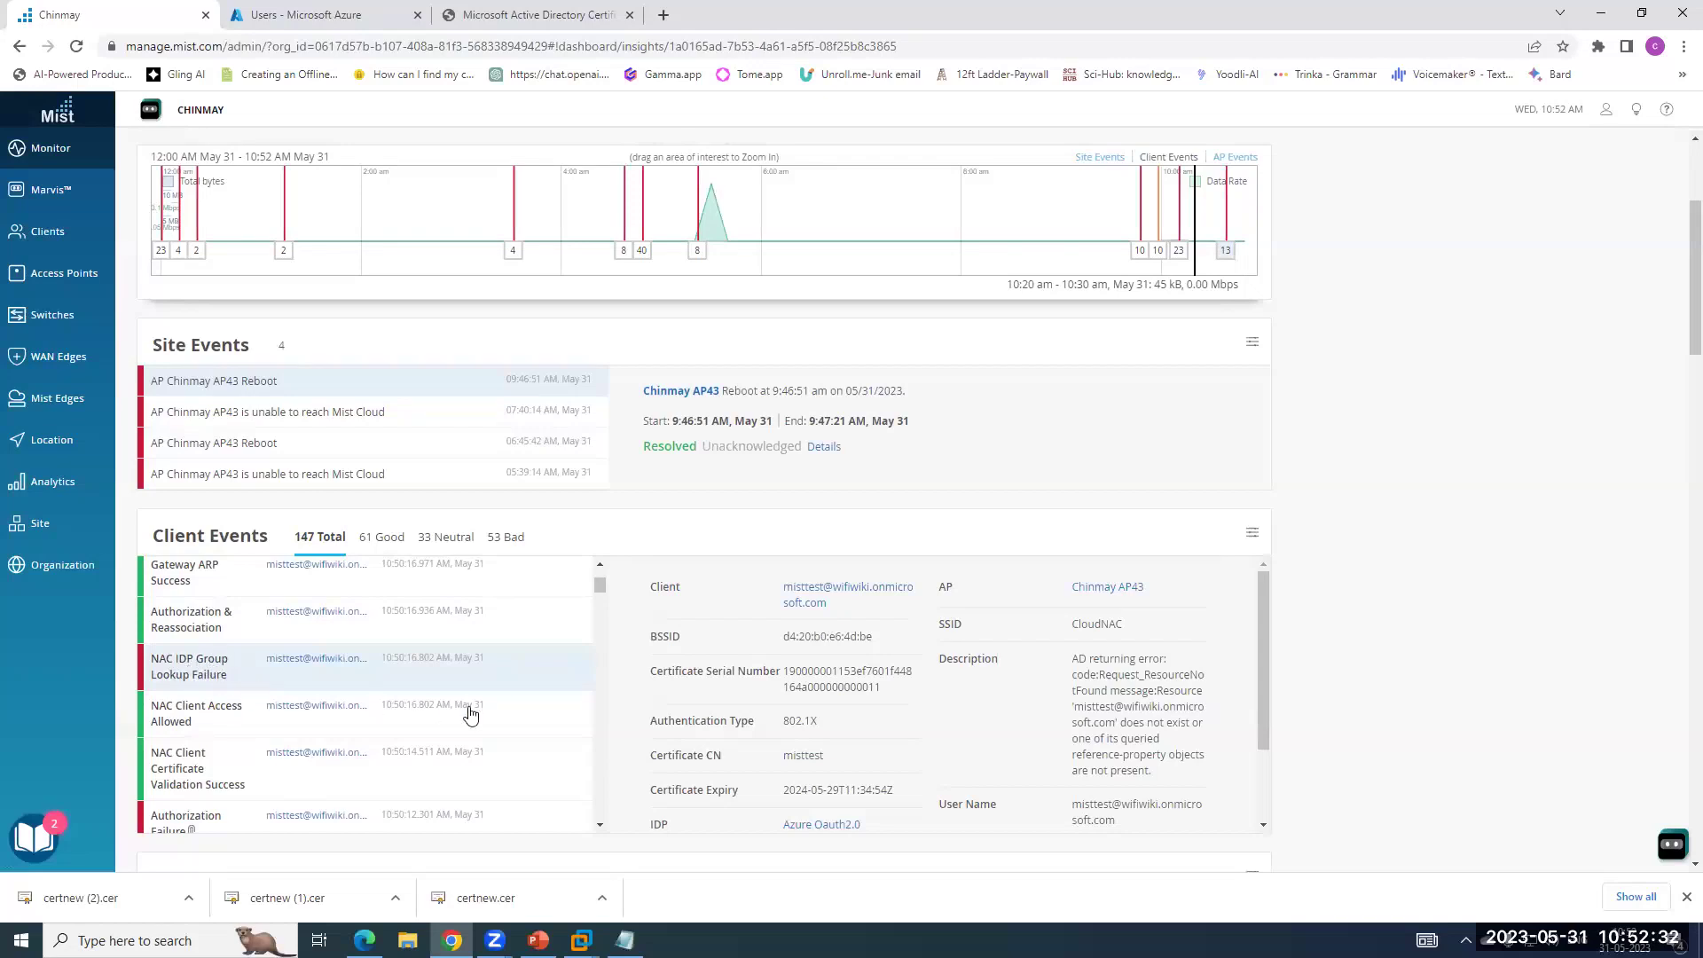
pyautogui.scroll(-1, 743, 756)
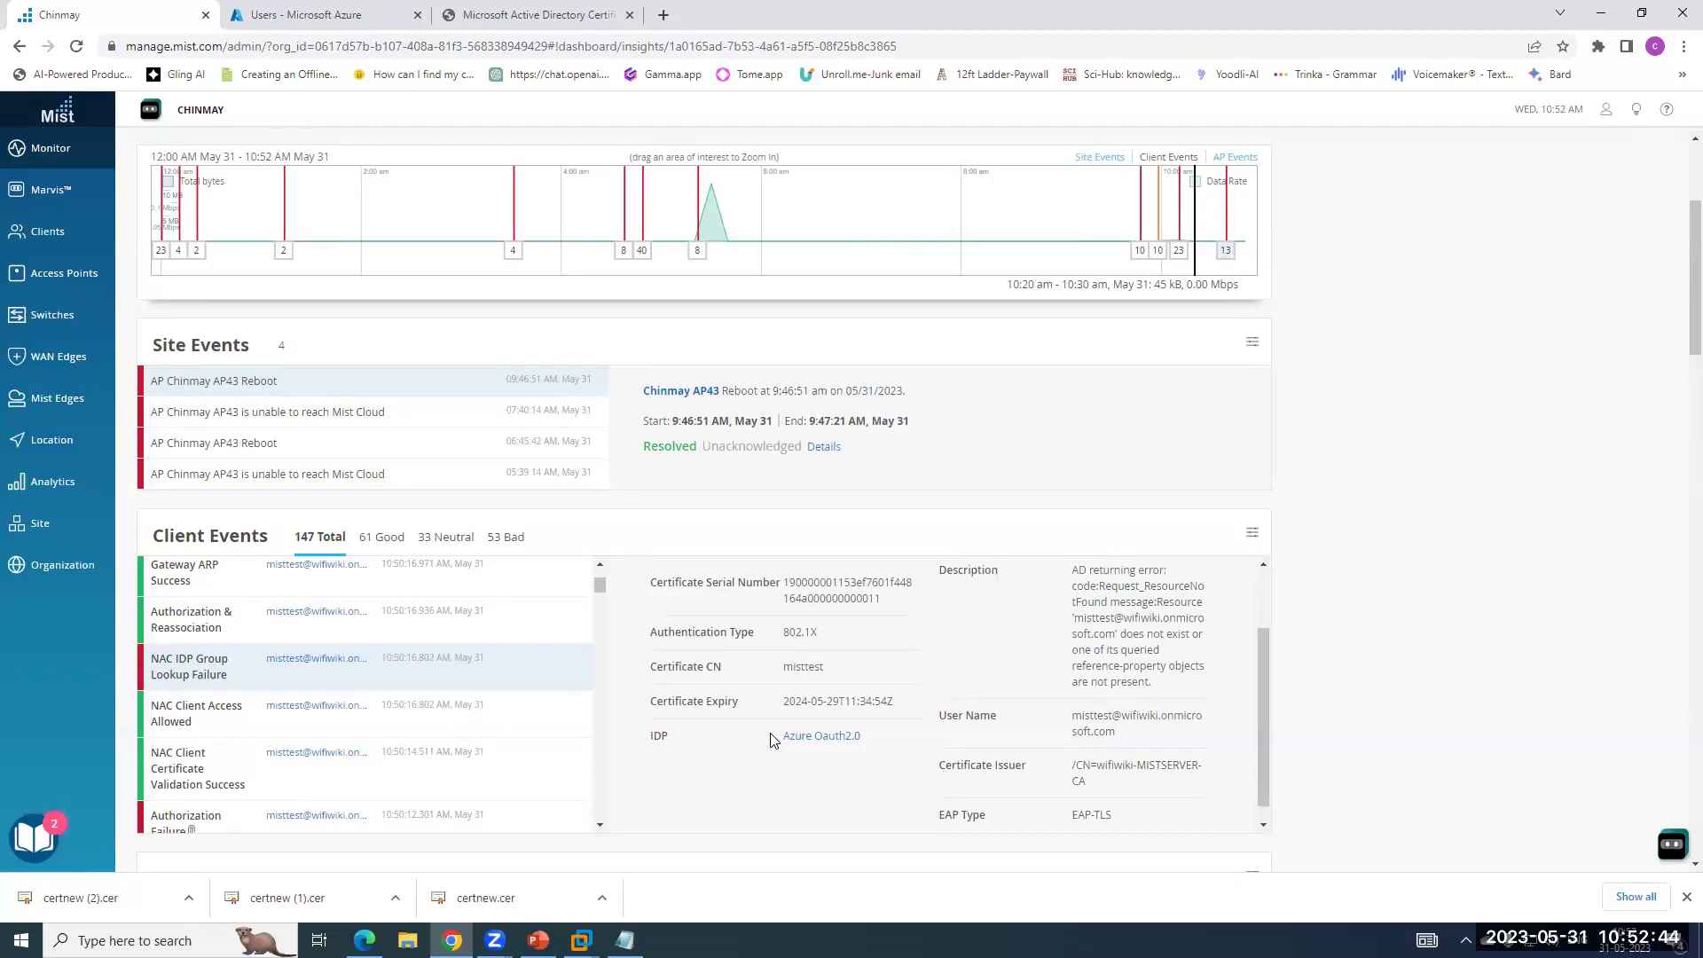
pyautogui.scroll(1, 772, 740)
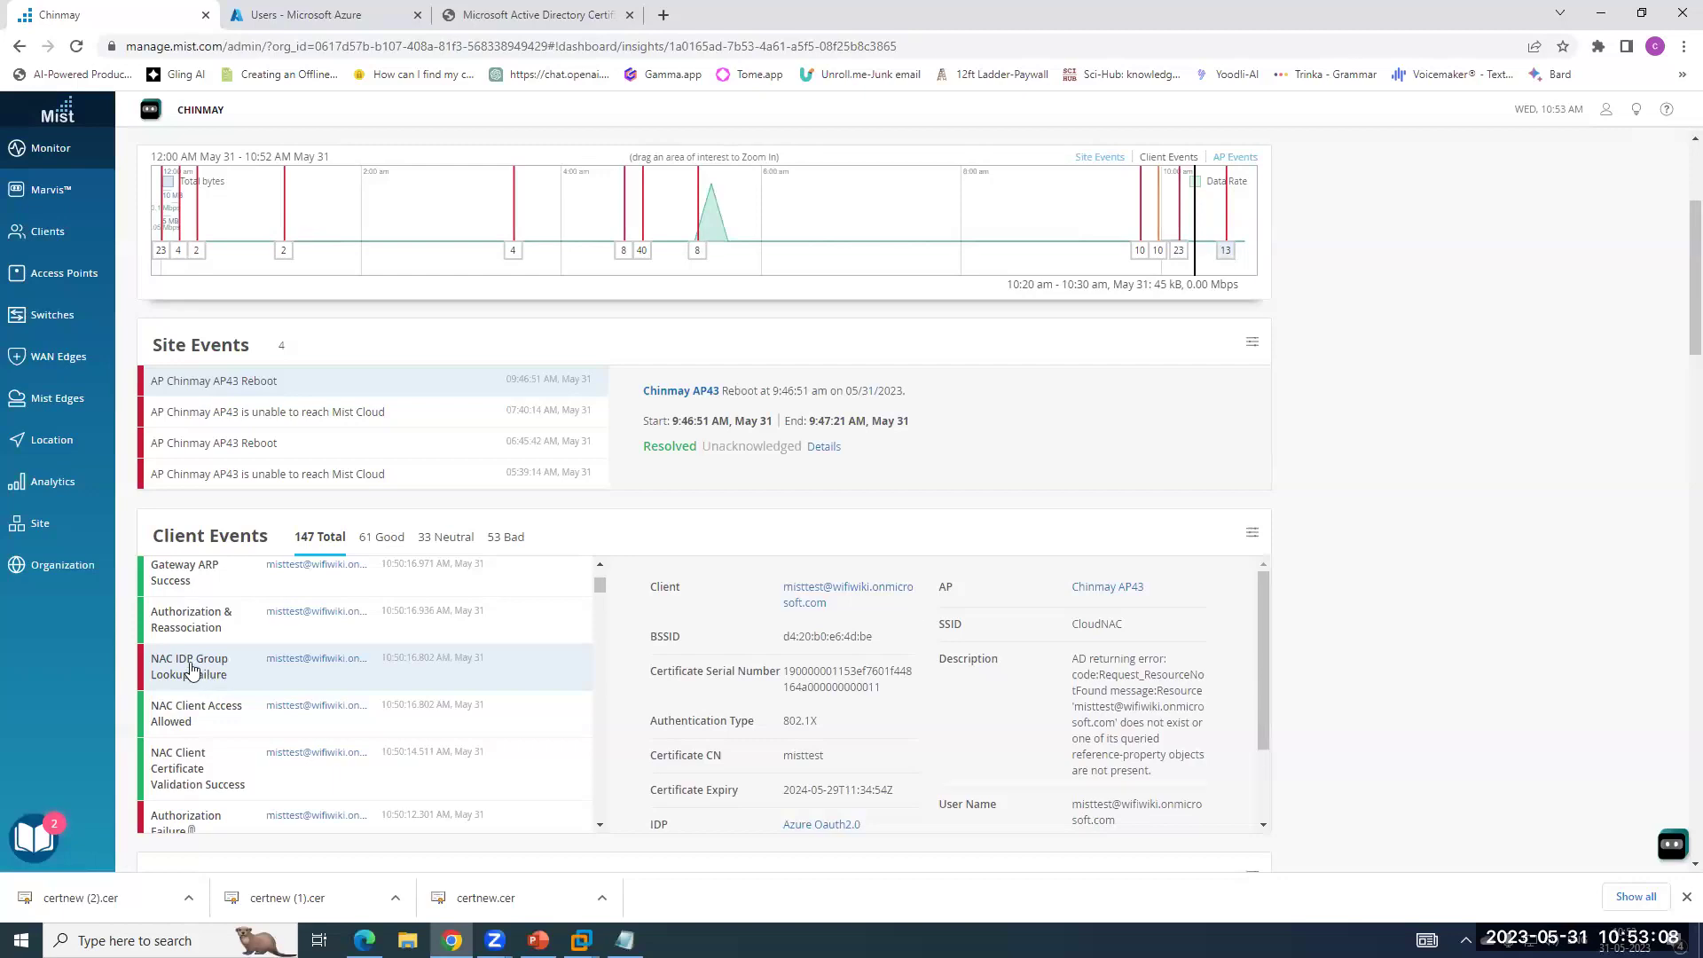
# Review the Authorization & Reassociation, Gateway ARP Success and DHCP Success (IP 192.168.1.10) event details.
pyautogui.scroll(1, 196, 672)
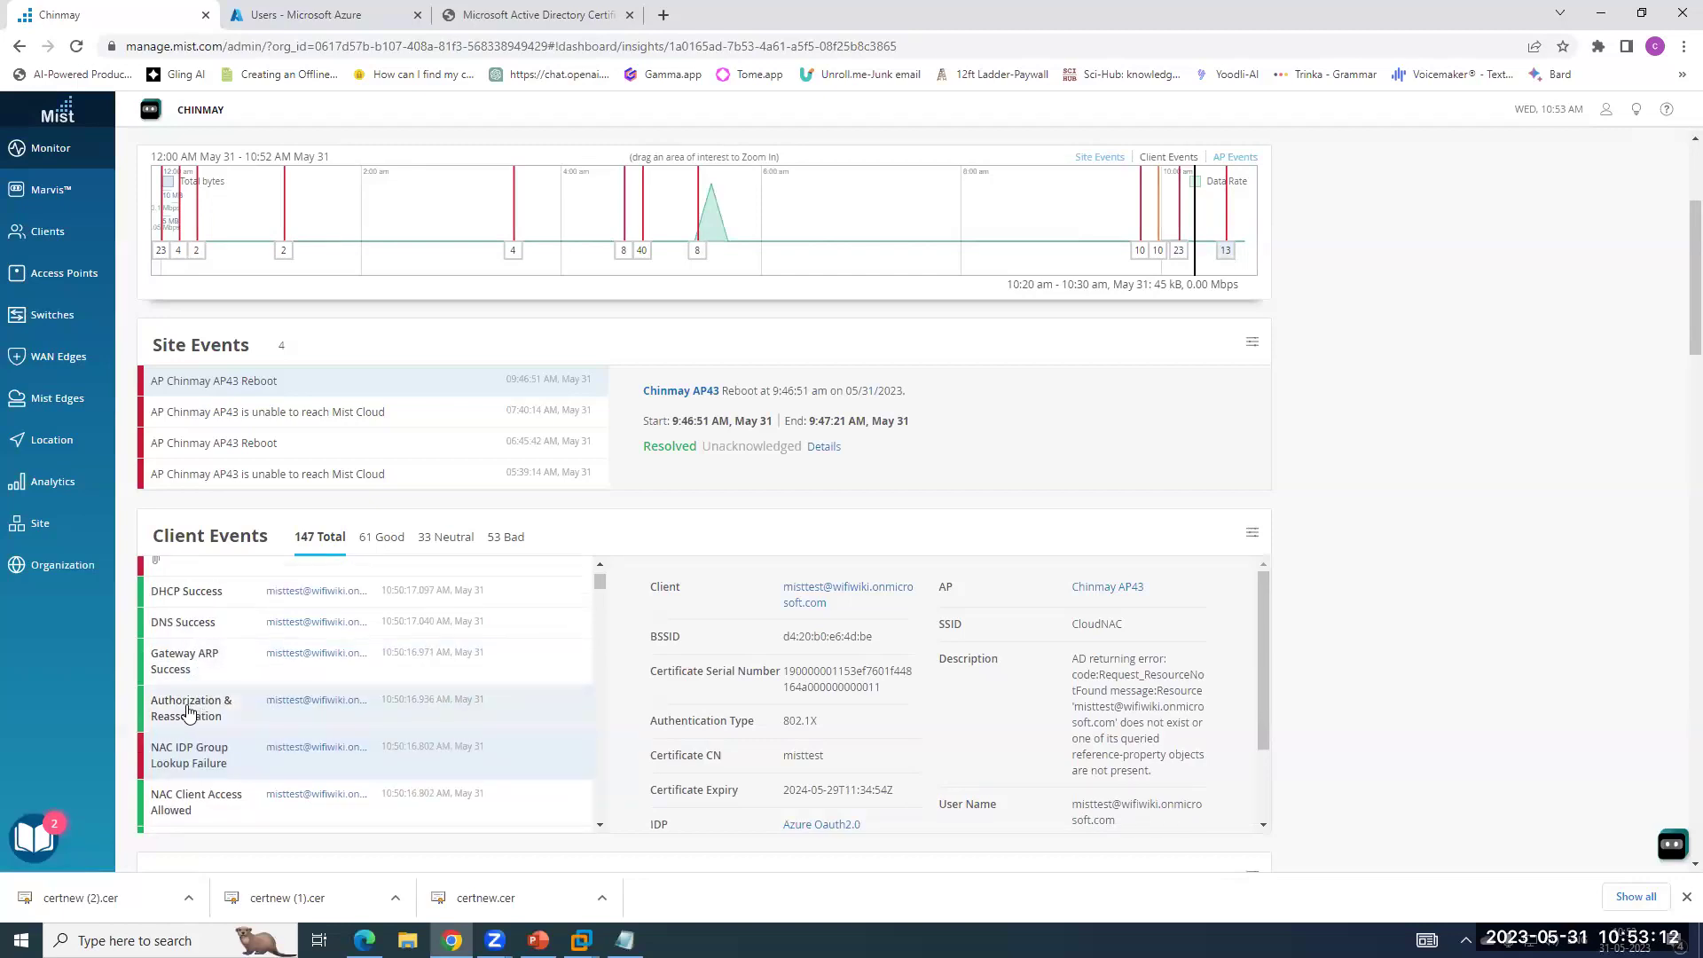
pyautogui.click(193, 710)
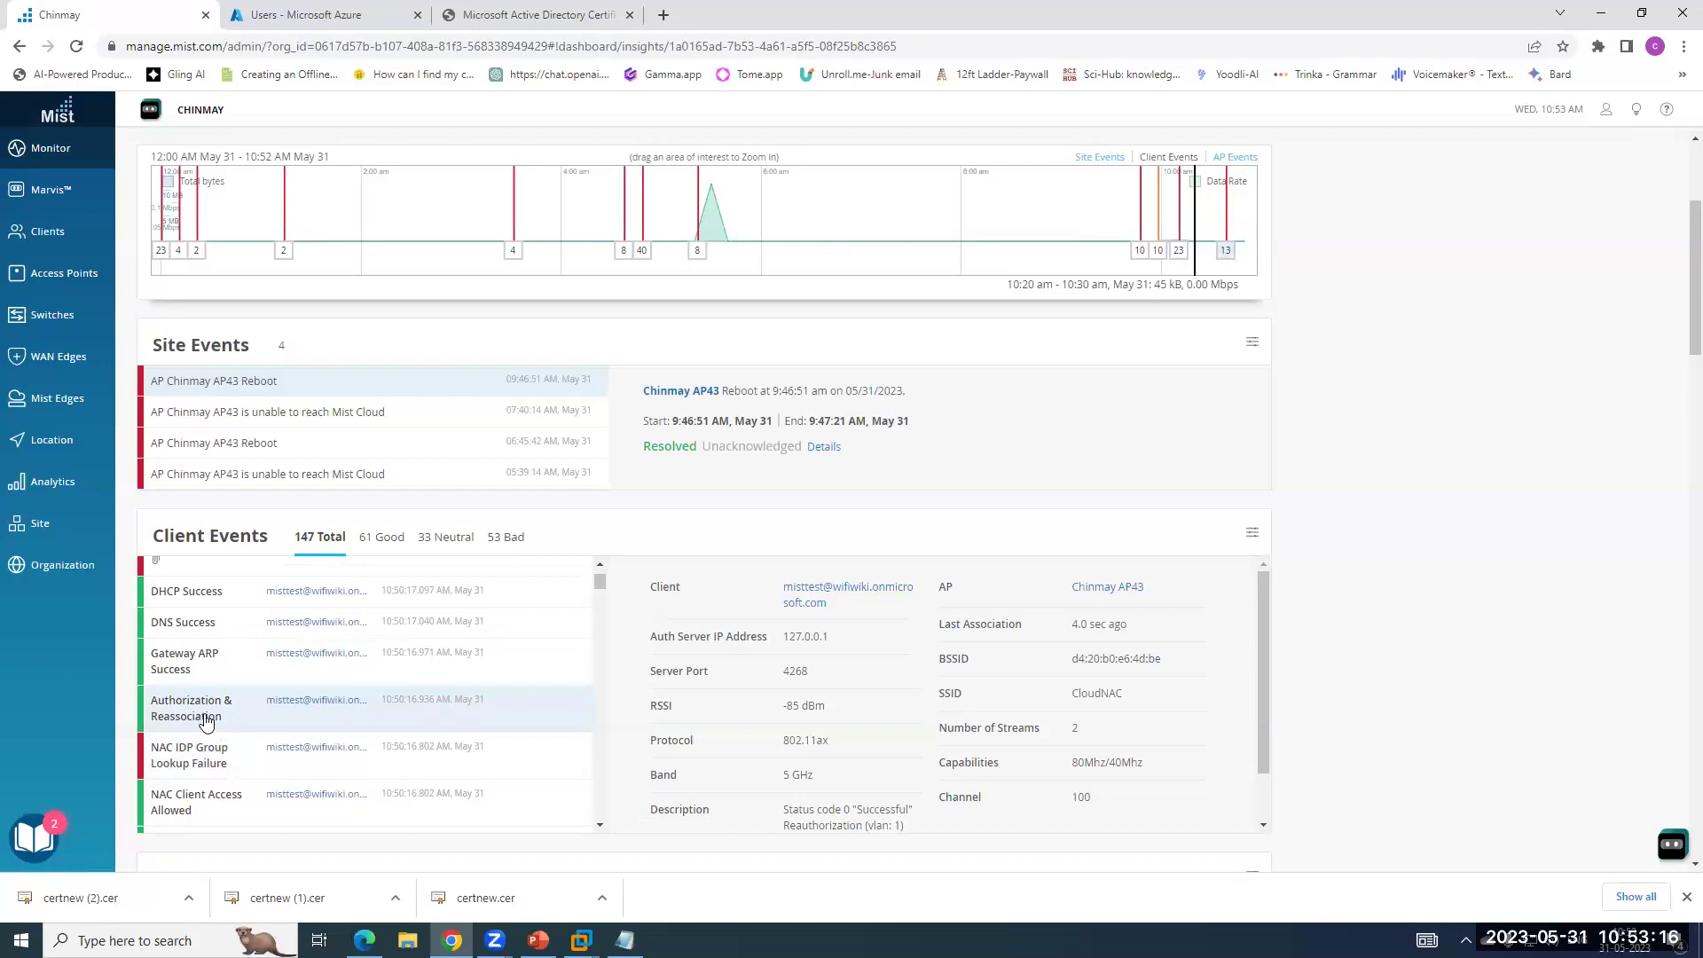
pyautogui.click(200, 667)
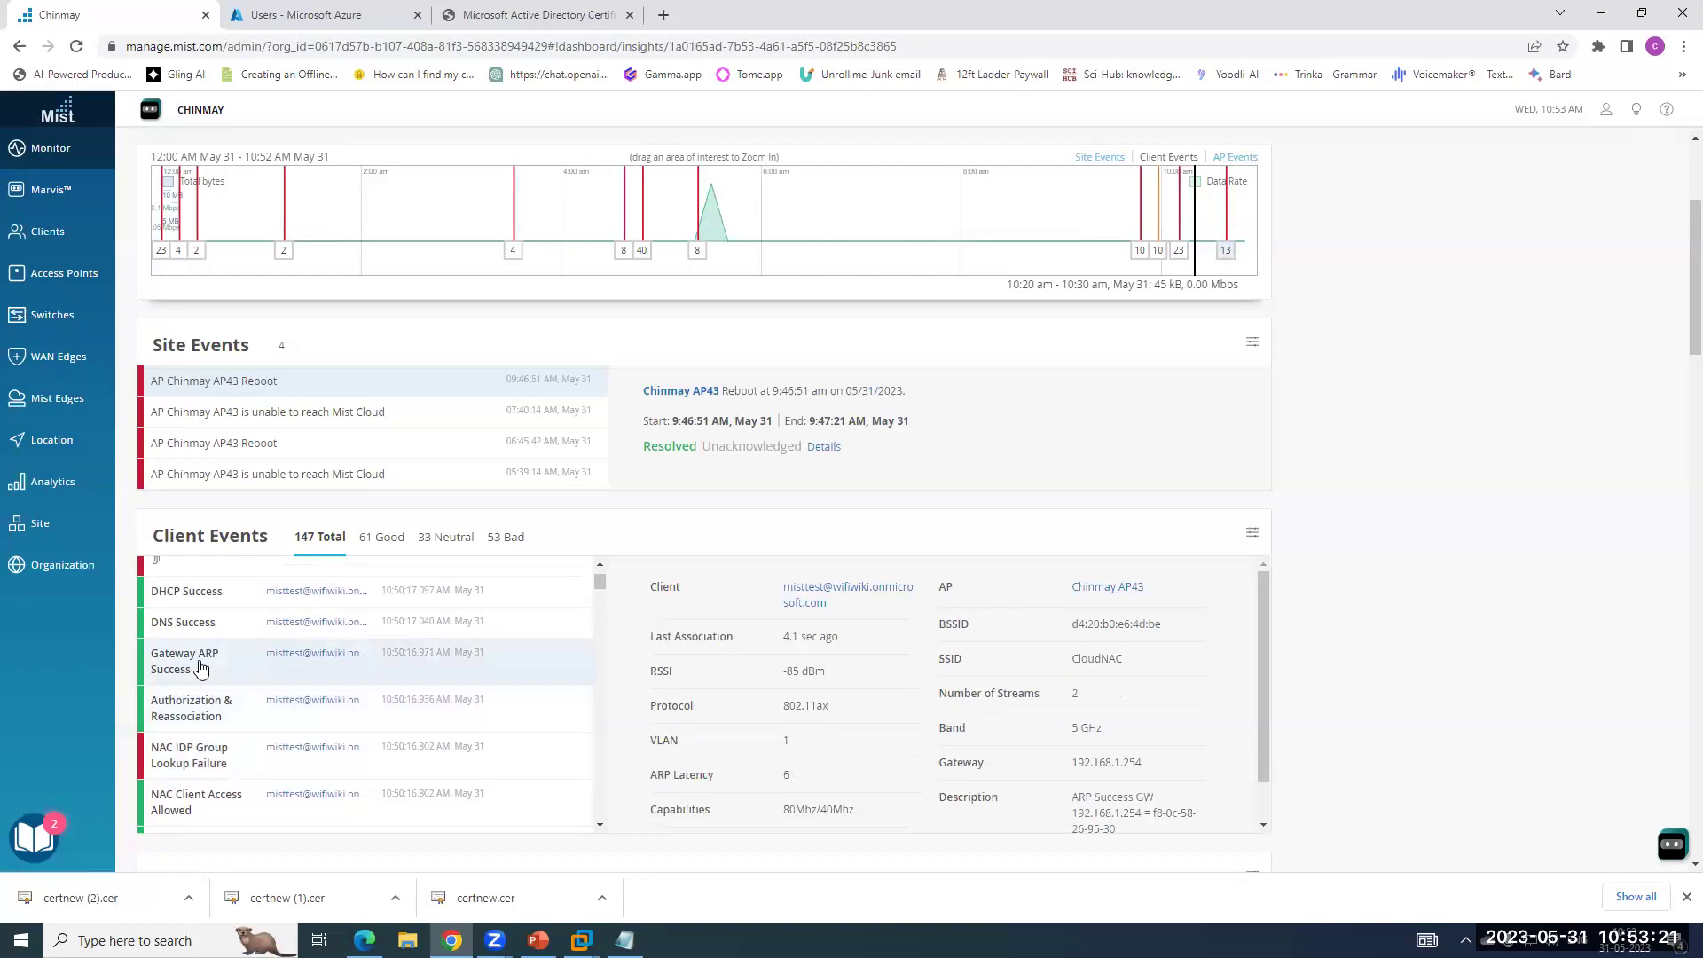
pyautogui.scroll(1, 197, 675)
pyautogui.click(187, 681)
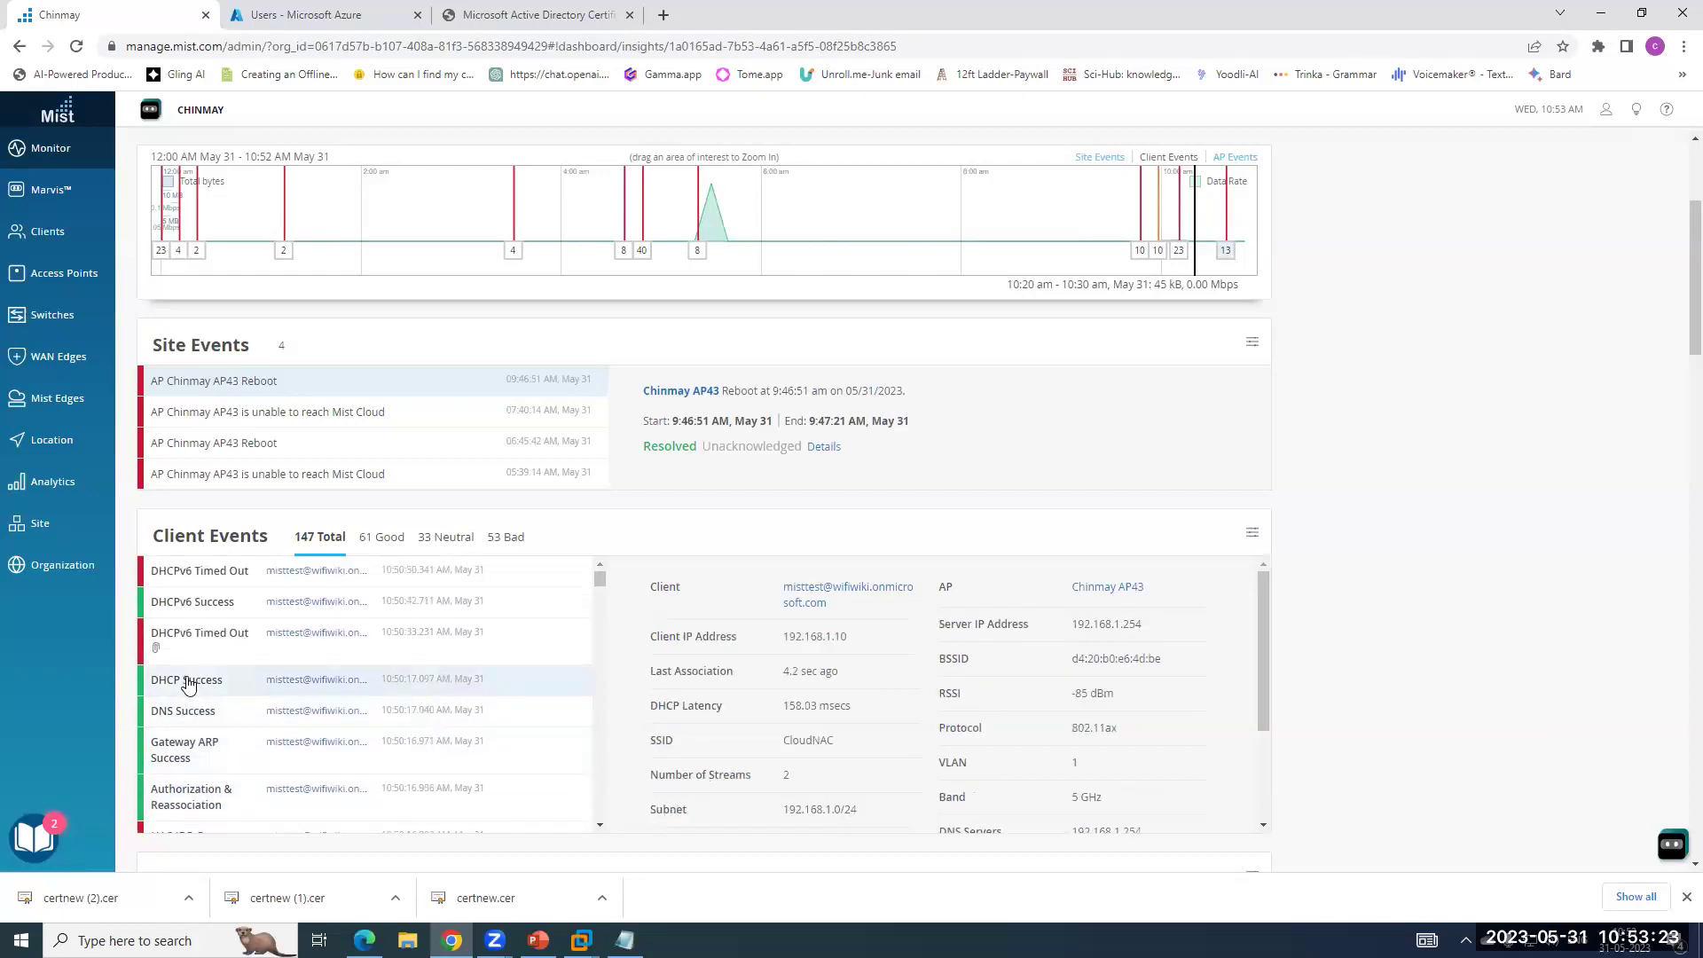
pyautogui.scroll(-2, 1114, 679)
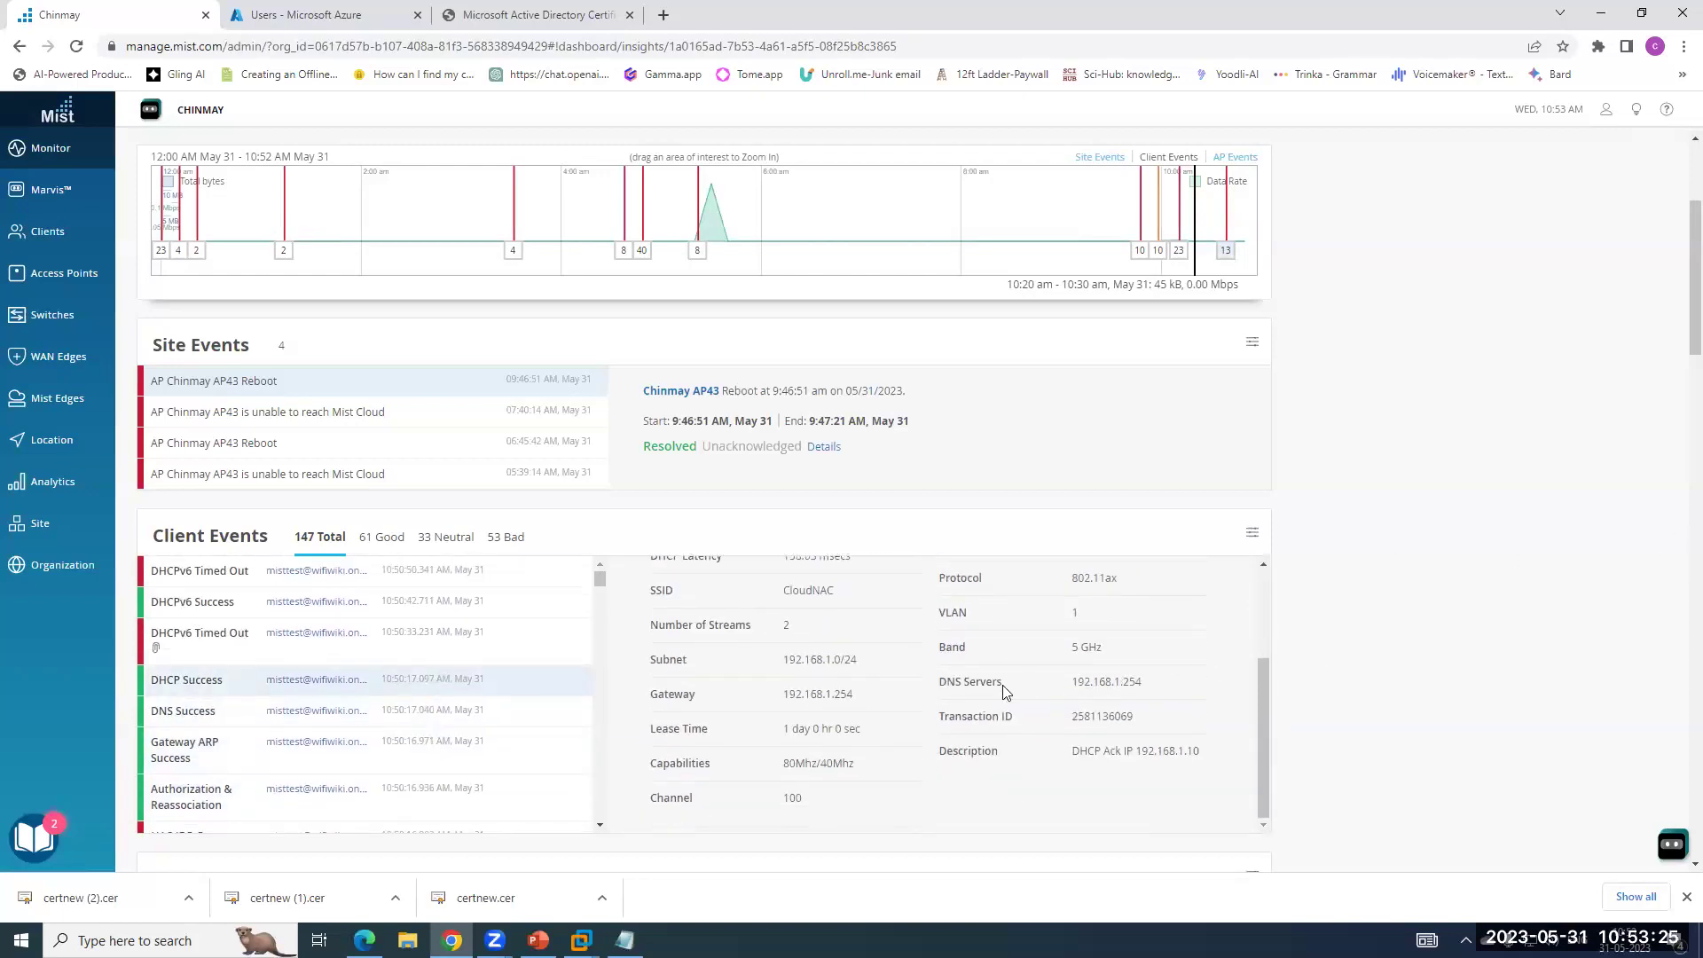